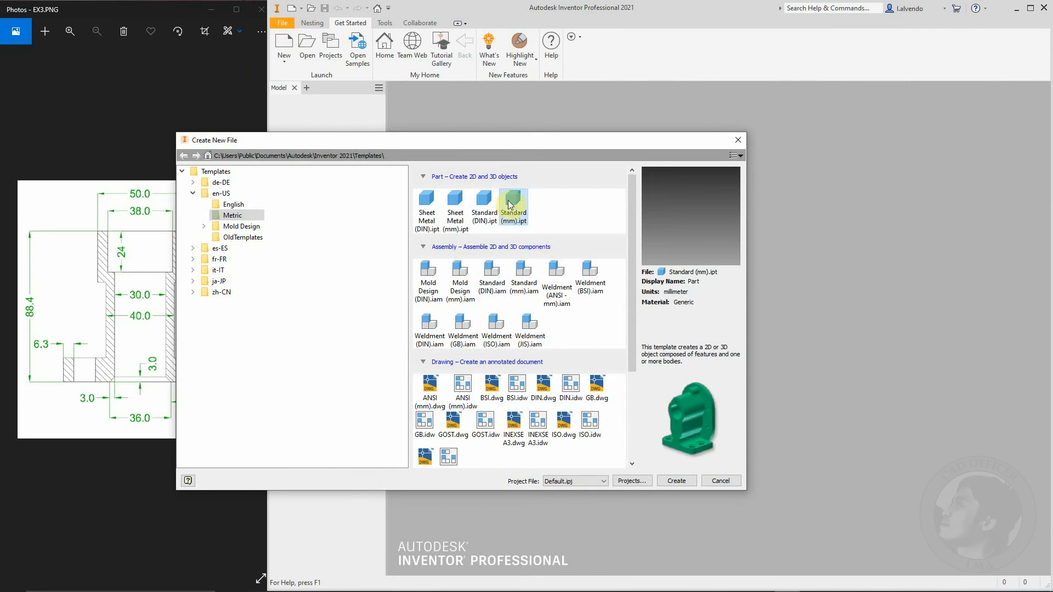
# Create a new part from the metric Standard (mm).ipt template and start a sketch on the XY plane.
pyautogui.click(671, 482)
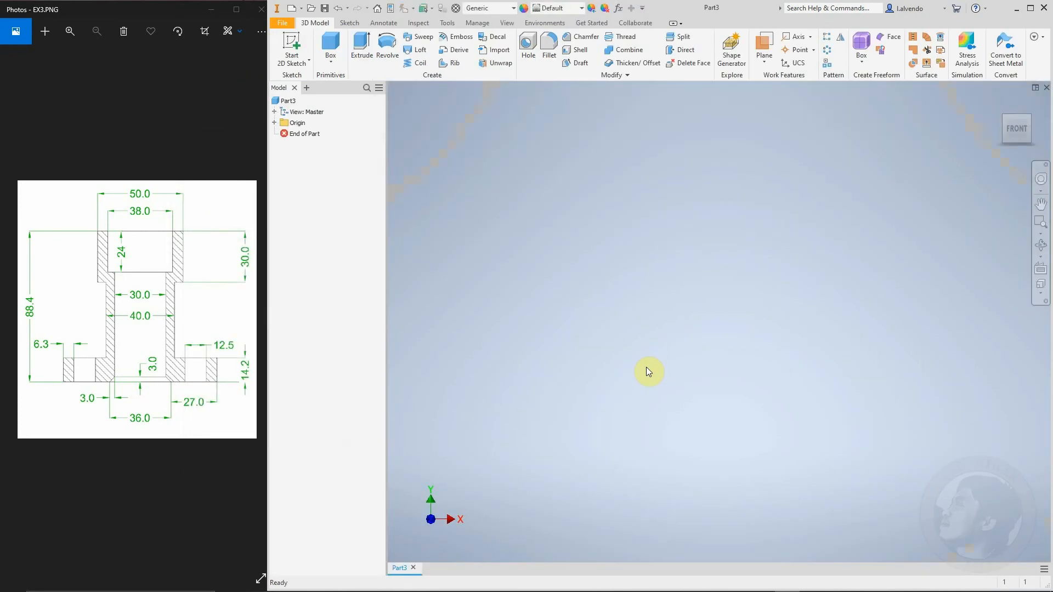
pyautogui.click(274, 124)
pyautogui.click(308, 157)
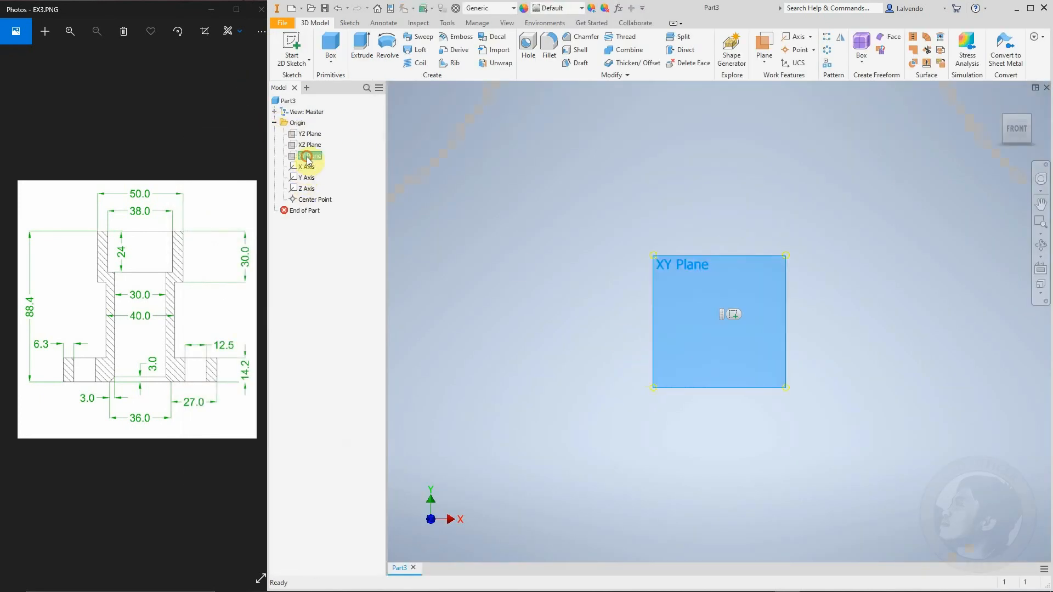
pyautogui.click(734, 314)
# Sketch a vertical line about 32 mm long upward from the origin and convert it to a centerline.
pyautogui.click(327, 50)
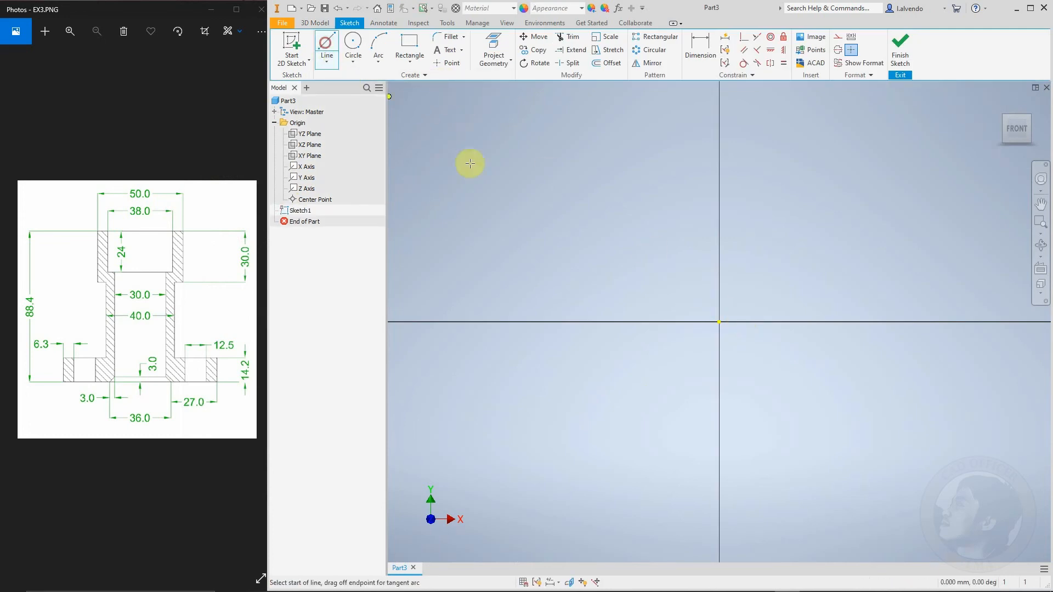
pyautogui.click(719, 322)
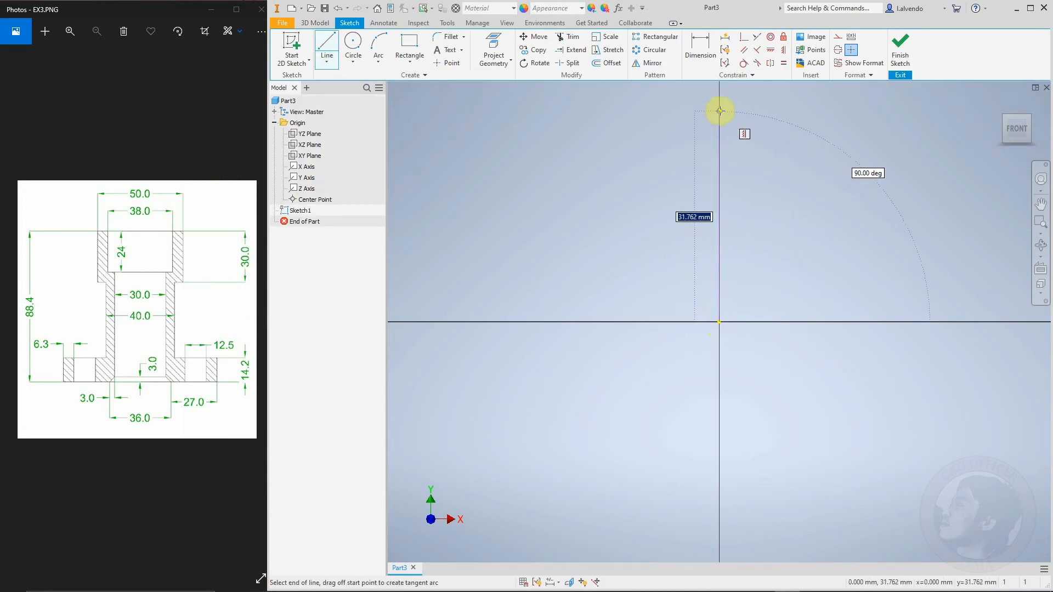
pyautogui.click(717, 109)
pyautogui.press('Escape')
pyautogui.click(724, 165)
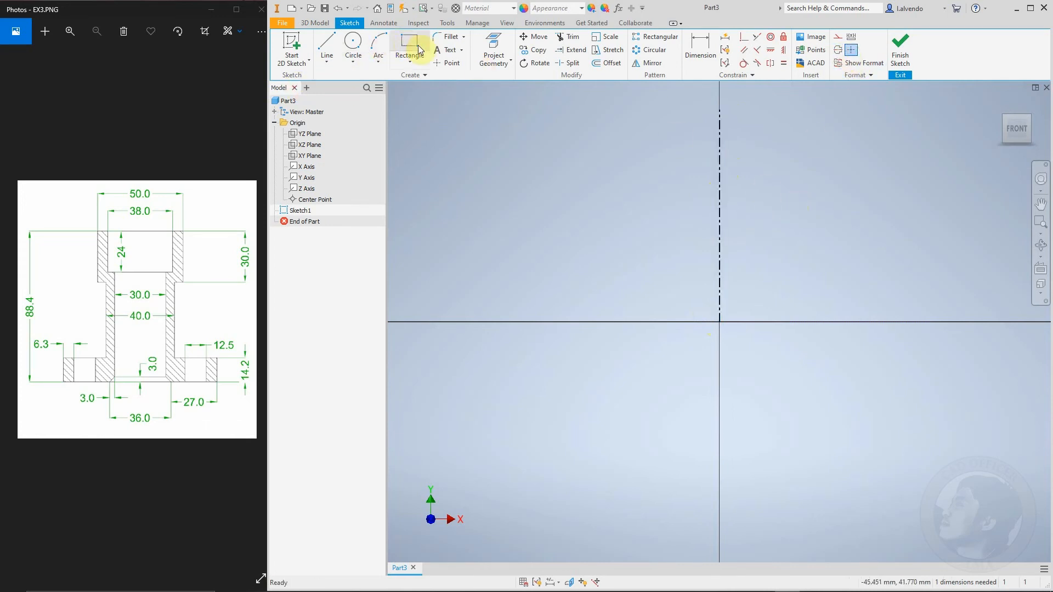
# Dimension the vertical centerline's length to 88.4 mm.
pyautogui.click(699, 48)
pyautogui.click(720, 204)
pyautogui.click(645, 215)
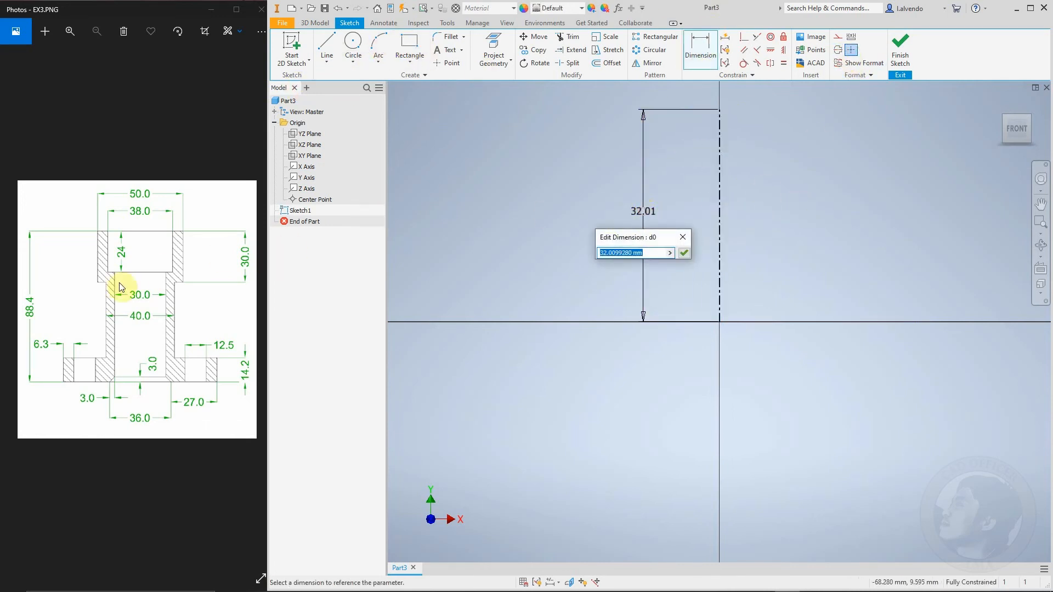
pyautogui.write('88.4')
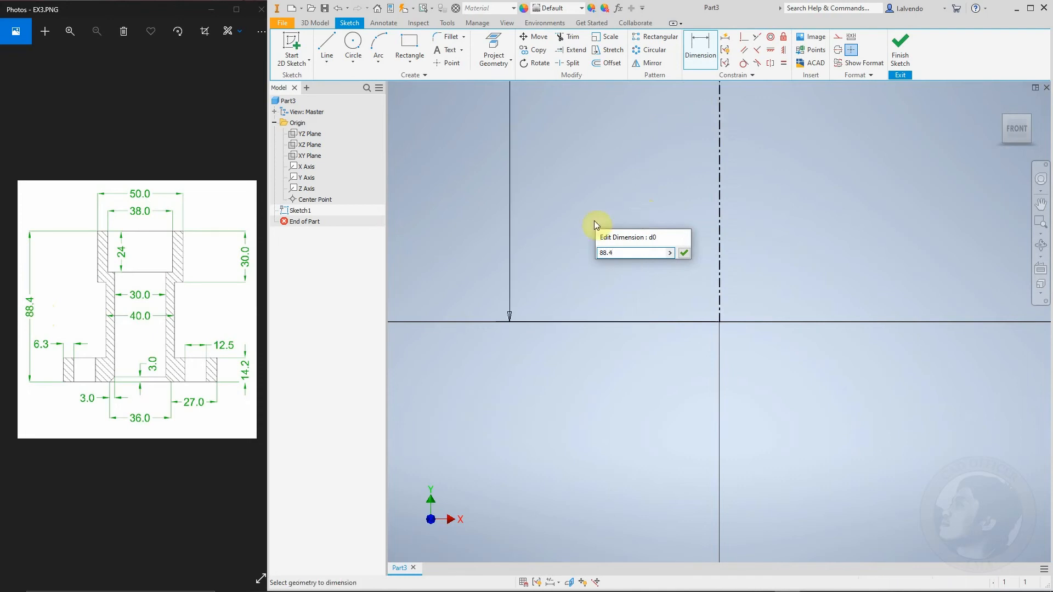
pyautogui.press('Return')
# Move the centerline's length dimension over to the right side of the centerline.
pyautogui.click(563, 246)
pyautogui.press('Escape')
pyautogui.moveTo(563, 247); pyautogui.dragTo(687, 250)
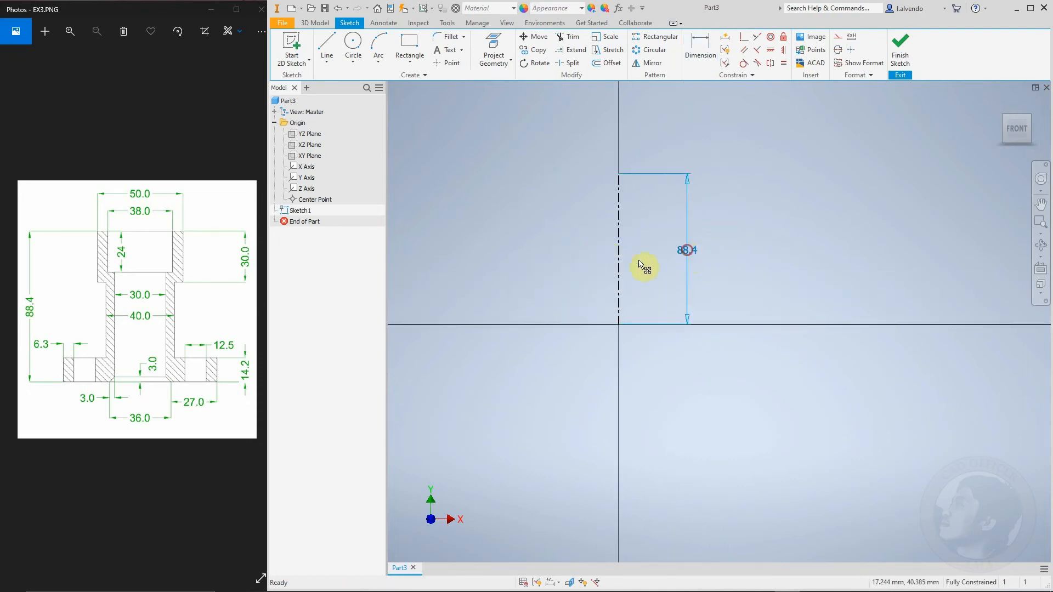
pyautogui.moveTo(540, 249); pyautogui.dragTo(571, 248, button='middle')
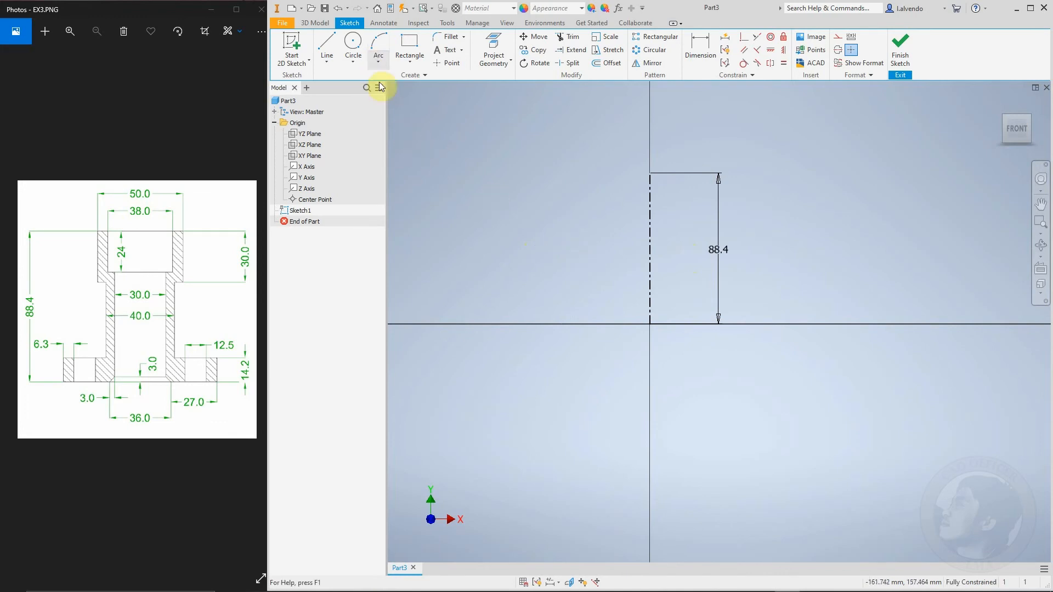
# Sketch a closed stepped half-profile left of the centerline, with a base flange about 43 mm wide and 13 mm high on the horizontal axis.
pyautogui.click(325, 47)
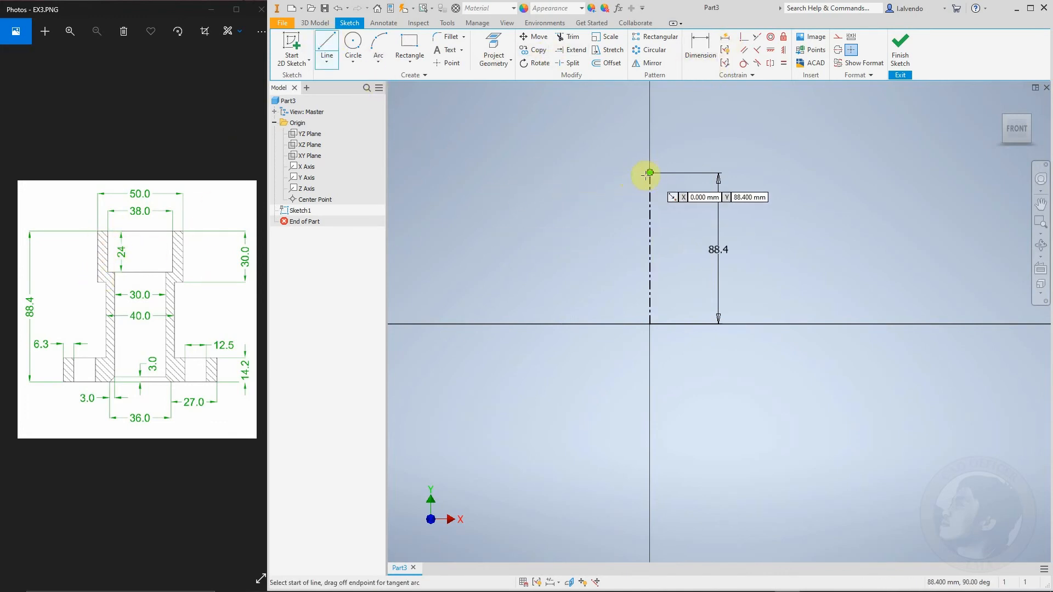
pyautogui.click(594, 173)
pyautogui.click(593, 219)
pyautogui.click(608, 219)
pyautogui.click(609, 301)
pyautogui.click(546, 310)
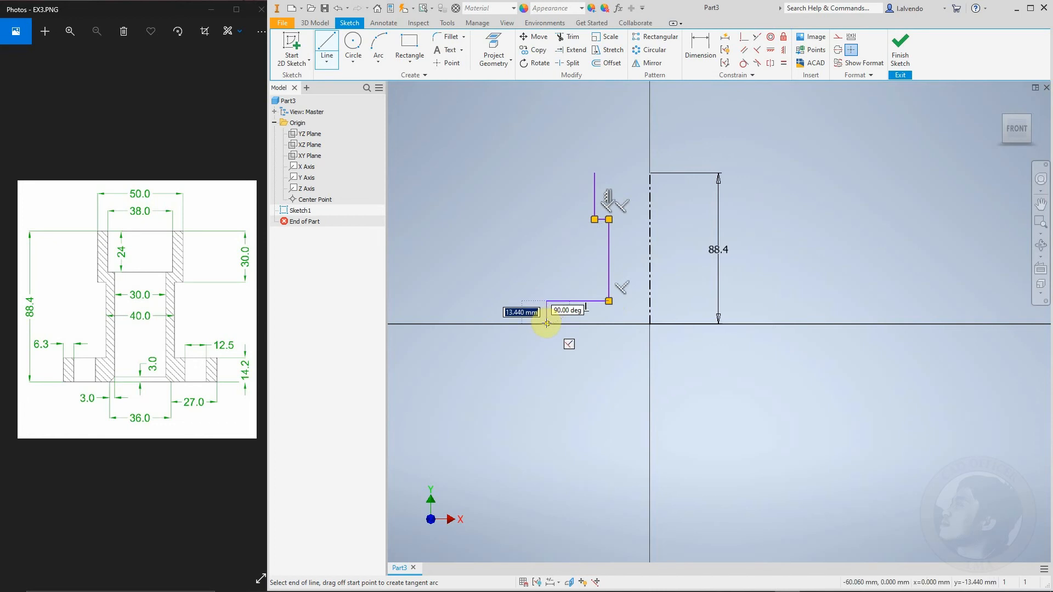
pyautogui.click(547, 324)
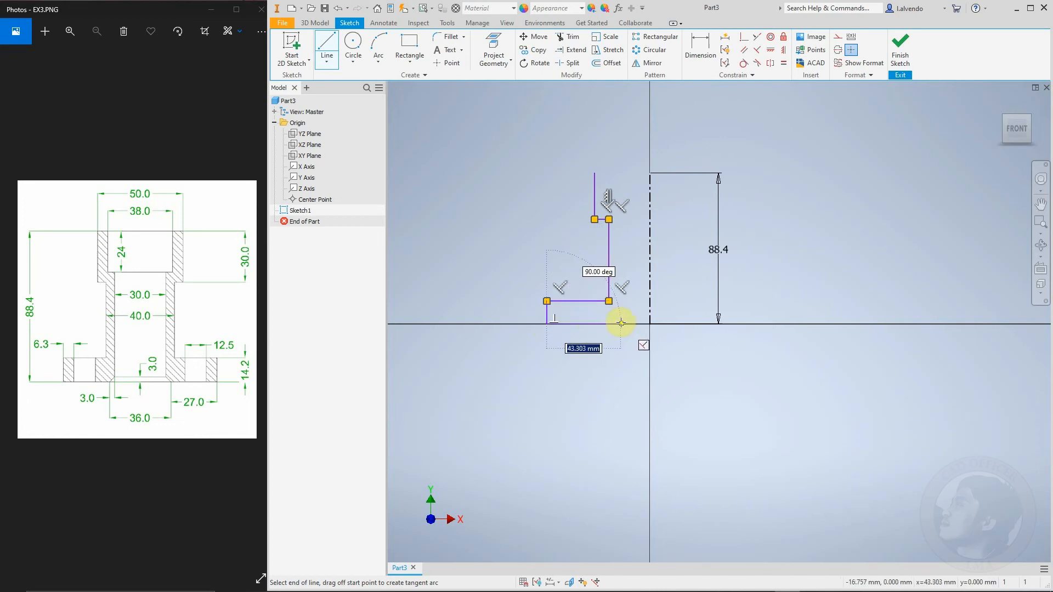
pyautogui.click(620, 324)
pyautogui.click(617, 209)
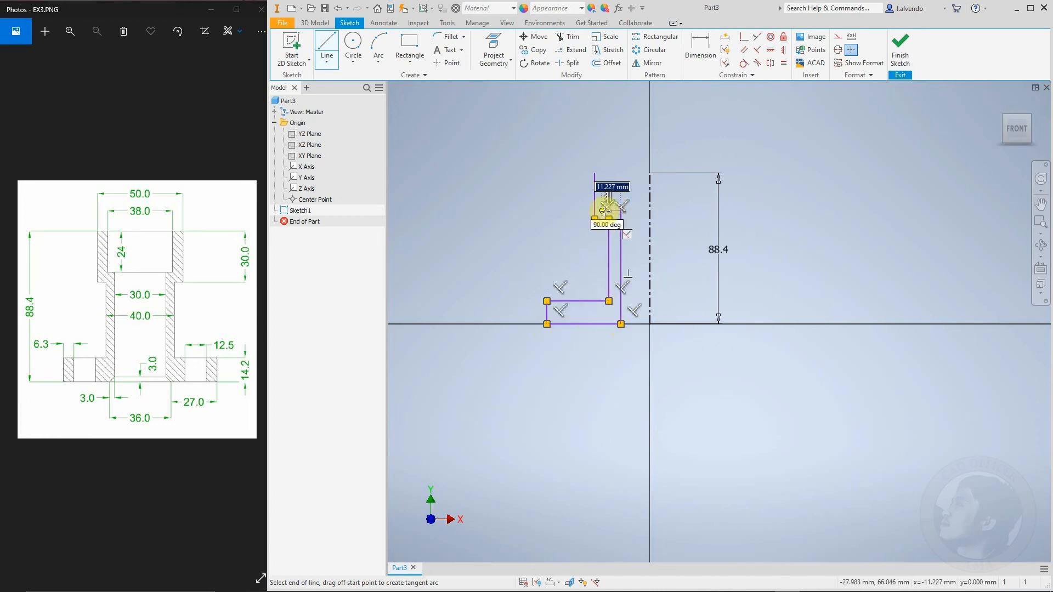
pyautogui.click(606, 210)
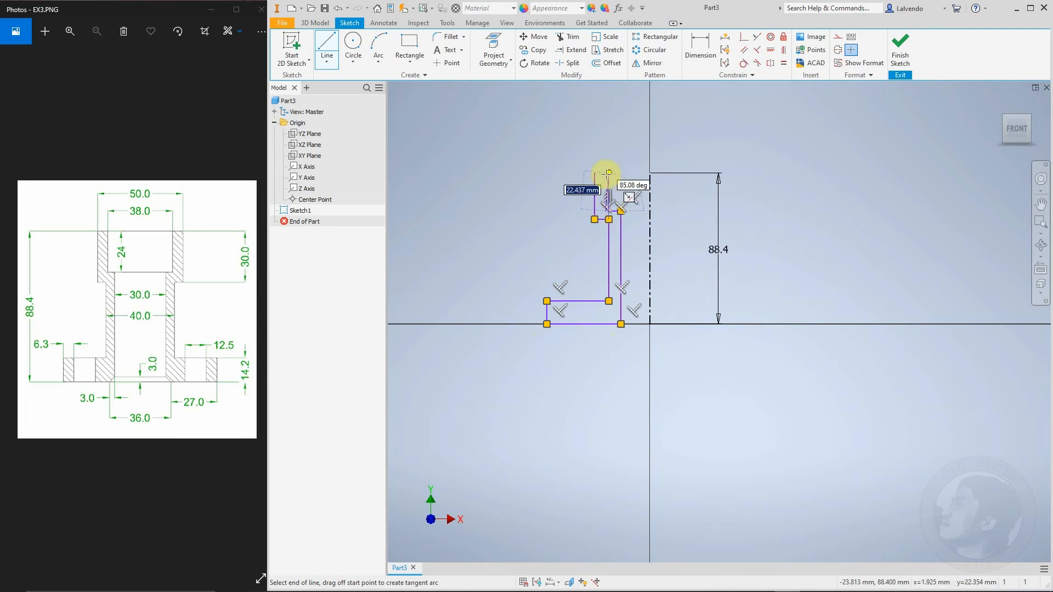
pyautogui.click(605, 173)
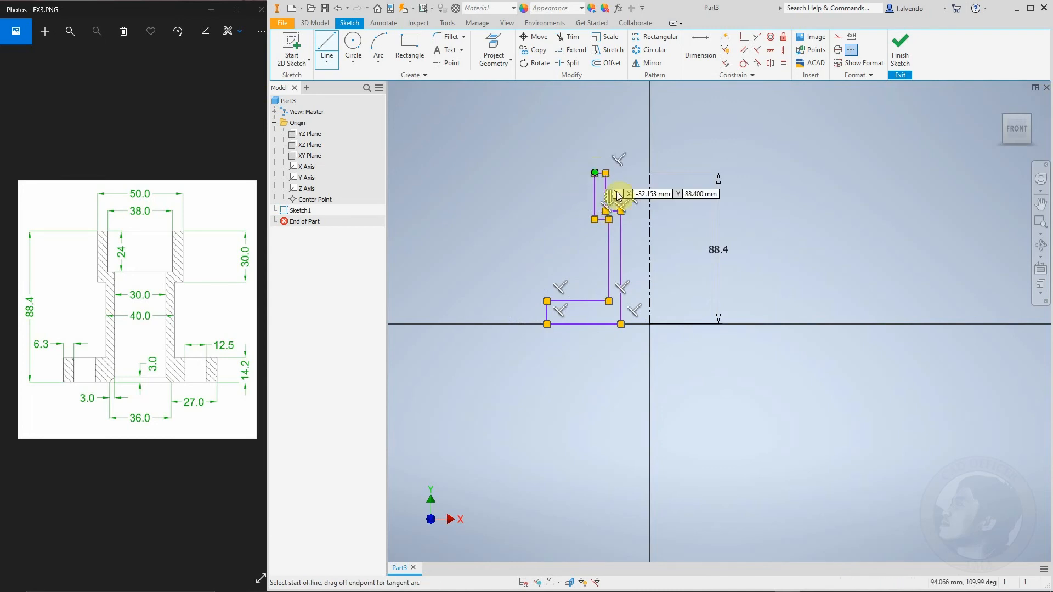
pyautogui.click(595, 174)
pyautogui.press('Escape')
# Apply a horizontal constraint between the centerline's upper endpoint and the midpoint of the profile's top edge.
pyautogui.scroll(6, 631, 177)
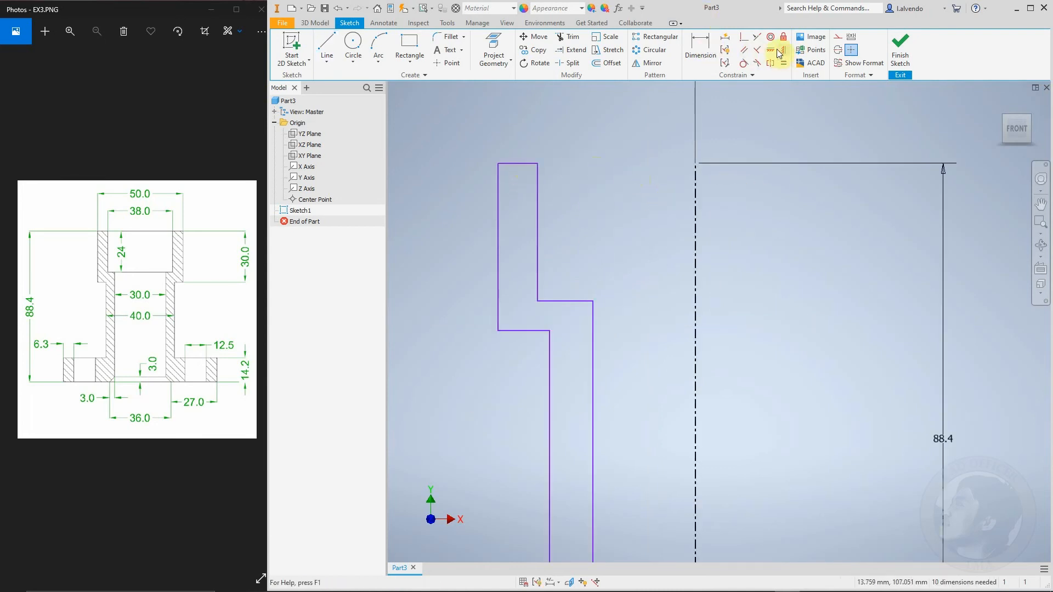
pyautogui.click(694, 164)
pyautogui.click(518, 164)
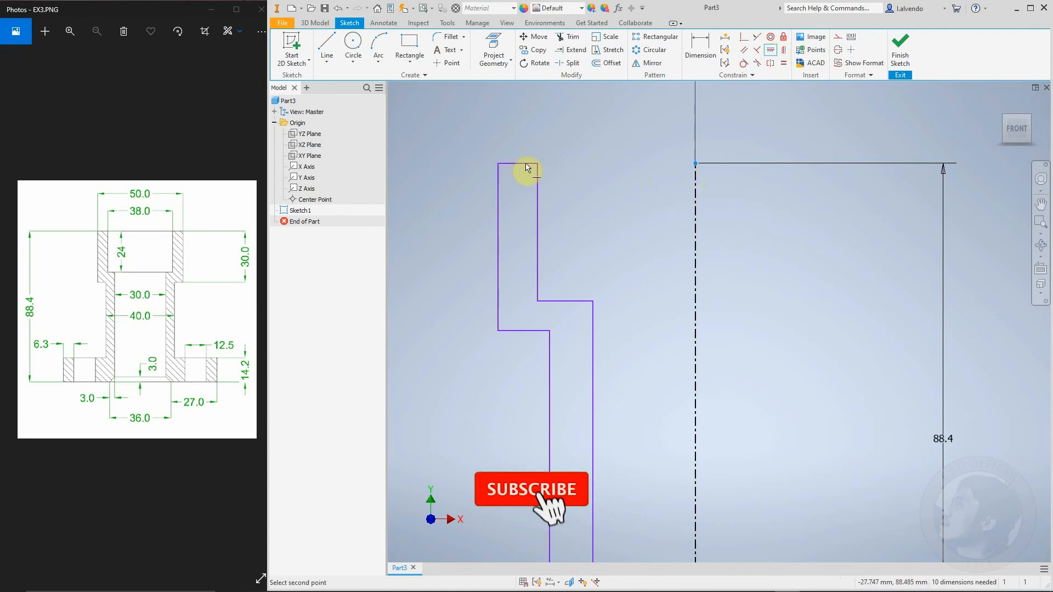
pyautogui.scroll(-5, 622, 179)
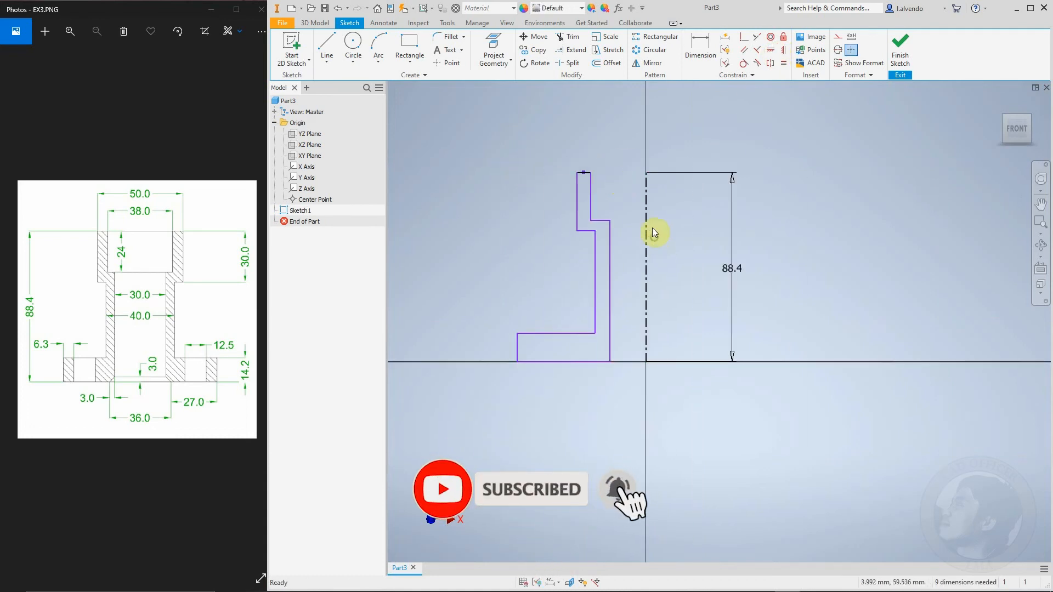
# Dimension the upper section's outer edge to the centerline as a 50 mm diameter.
pyautogui.click(699, 50)
pyautogui.scroll(-2, 593, 179)
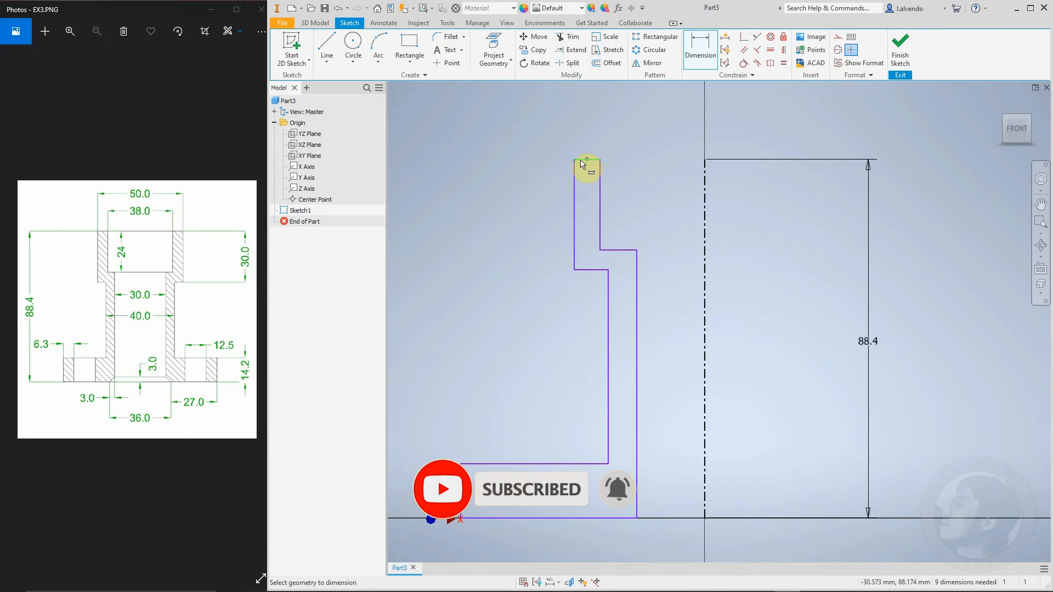
pyautogui.click(587, 186)
pyautogui.click(630, 192)
pyautogui.click(634, 132)
pyautogui.write('50')
pyautogui.press('Return')
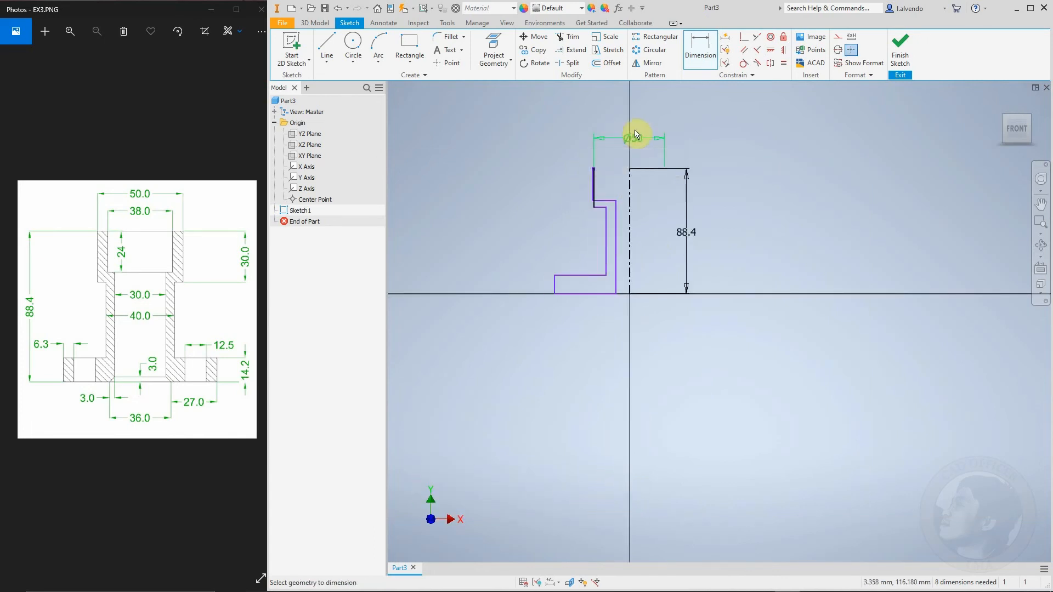
# Dimension the upper section's inner edge to the centerline as a 38 mm diameter.
pyautogui.scroll(5, 596, 172)
pyautogui.scroll(-4, 611, 198)
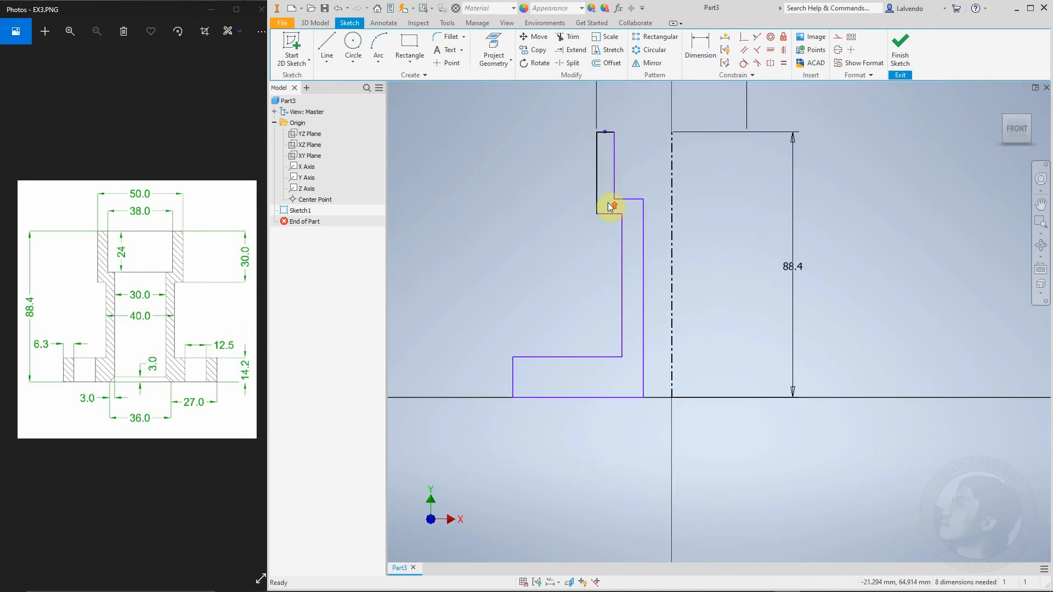
pyautogui.click(701, 49)
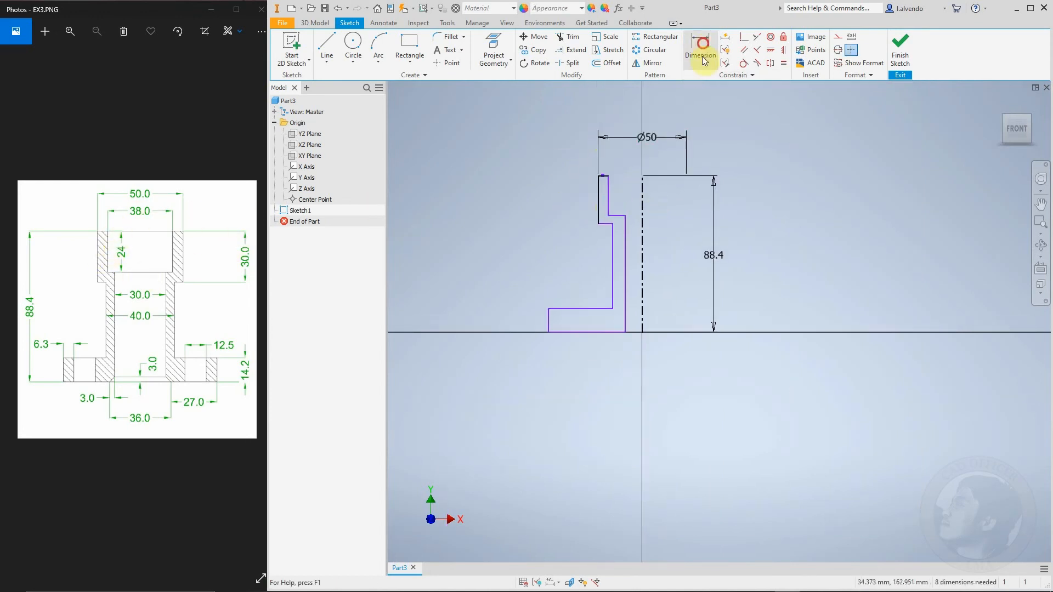
pyautogui.scroll(3, 638, 160)
pyautogui.click(581, 211)
pyautogui.click(646, 218)
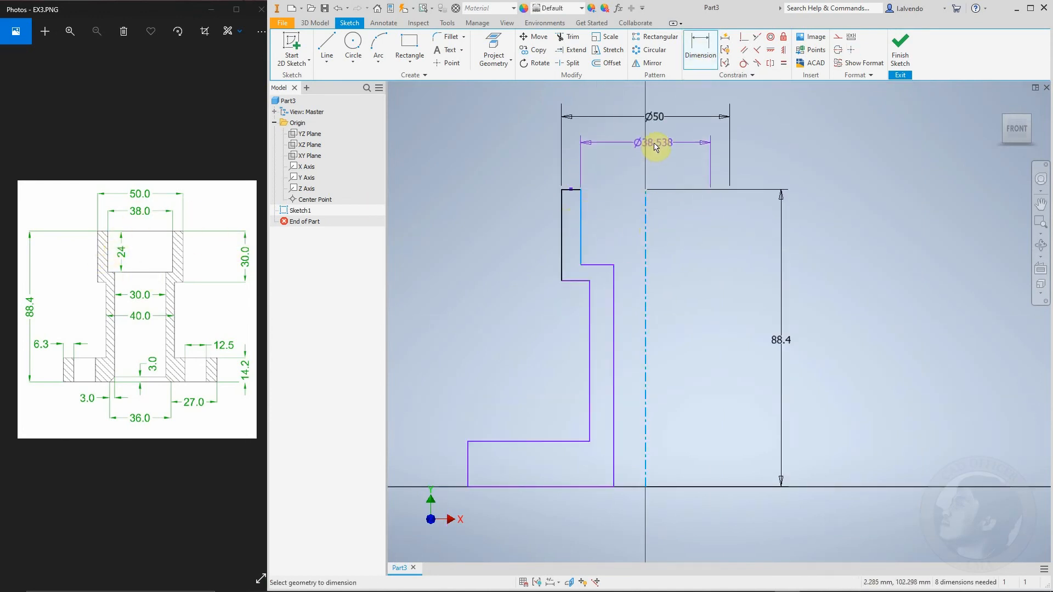
pyautogui.click(655, 145)
pyautogui.press('Return')
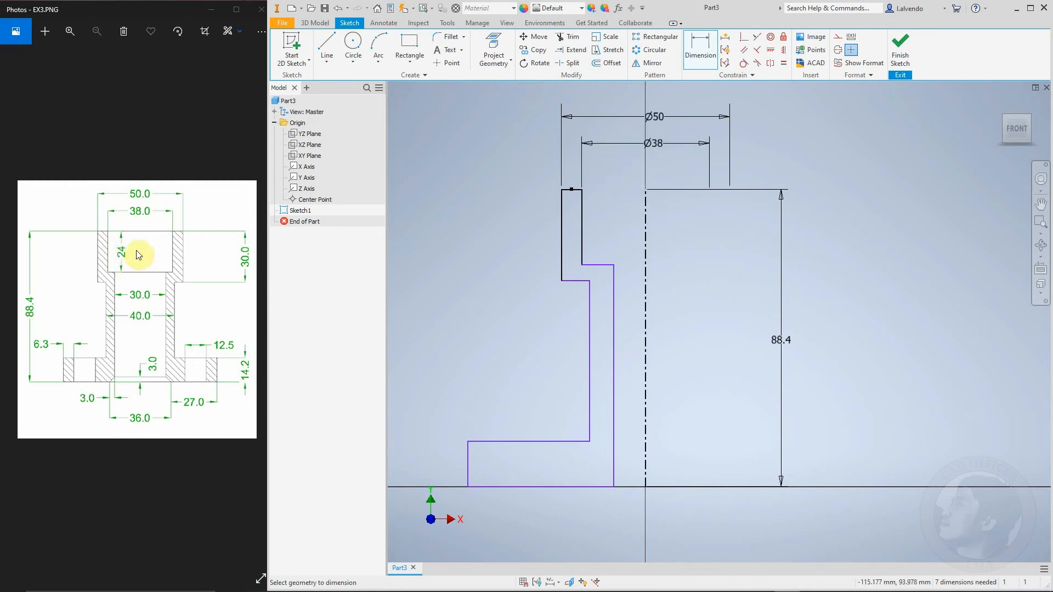
# Dimension the depth of the upper counterbore's inner edge to 24 mm.
pyautogui.click(701, 52)
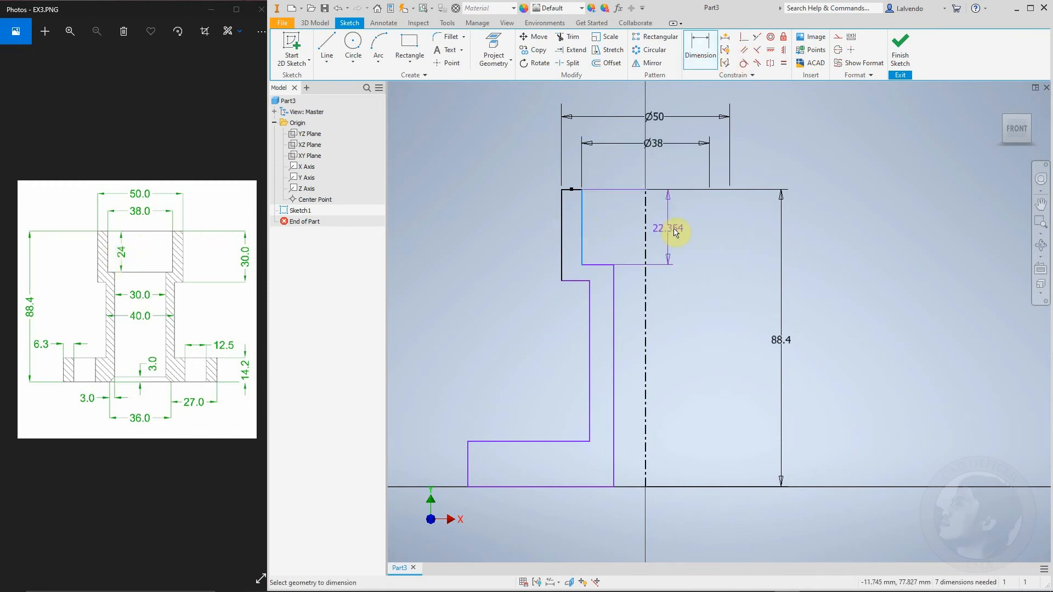
pyautogui.click(695, 234)
pyautogui.press('Return')
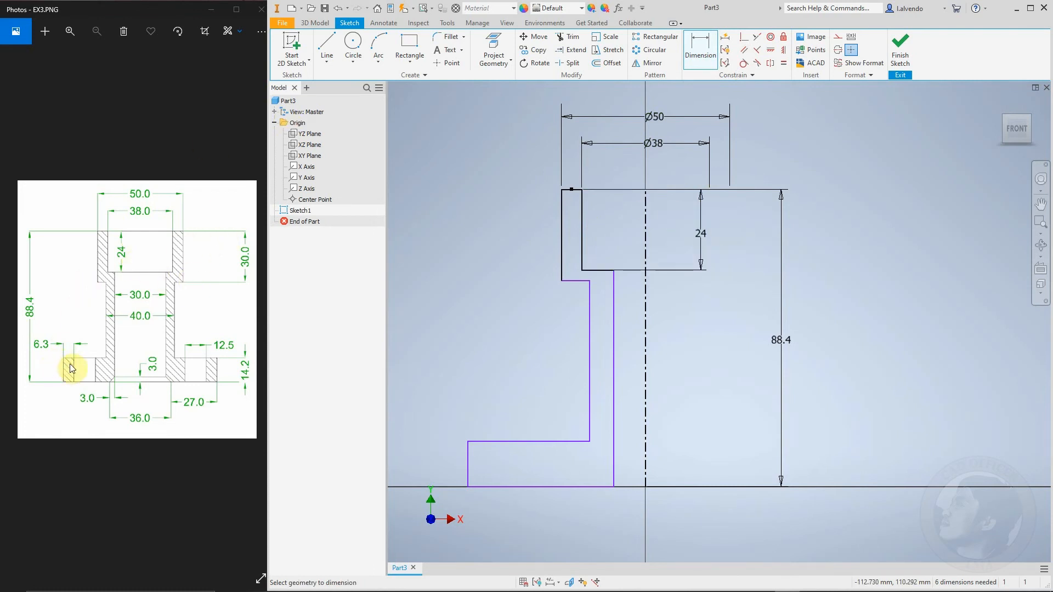
# Dimension the lower bore's inner edge to the centerline as a 30 mm diameter.
pyautogui.click(700, 48)
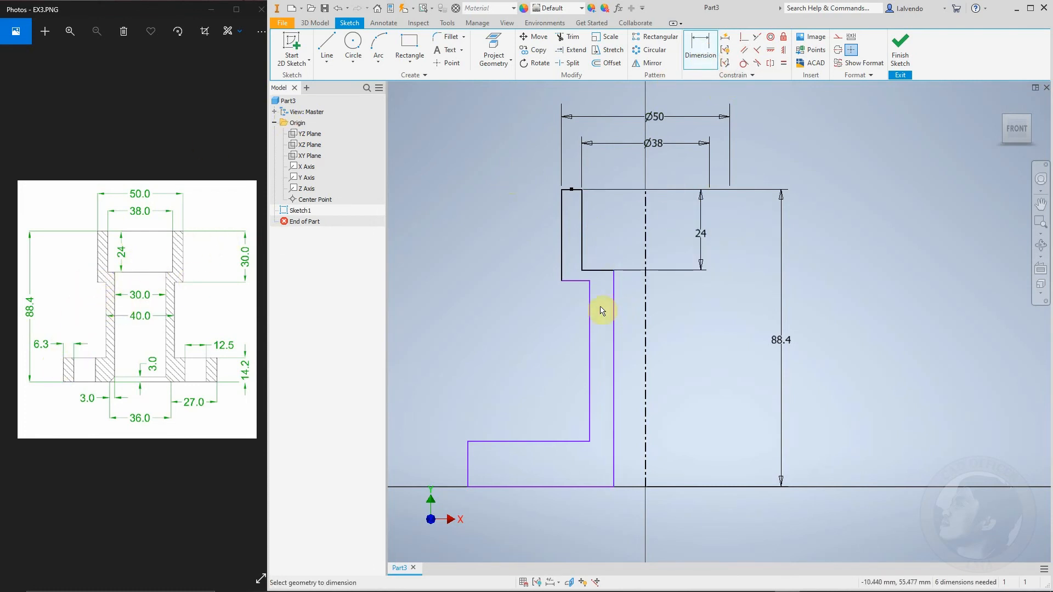
pyautogui.click(614, 319)
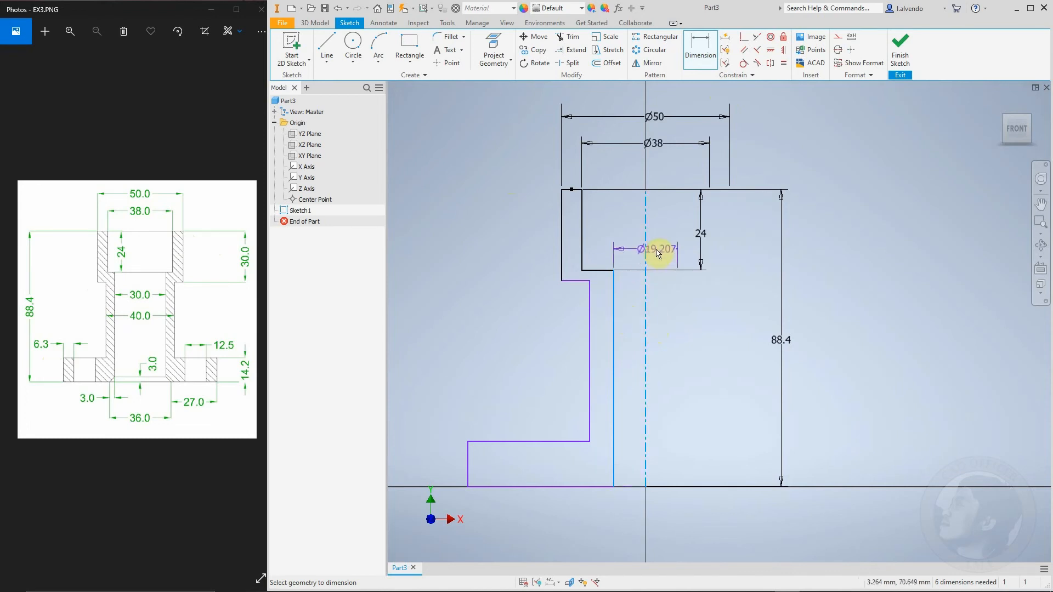
pyautogui.click(650, 295)
pyautogui.write('30')
pyautogui.press('Return')
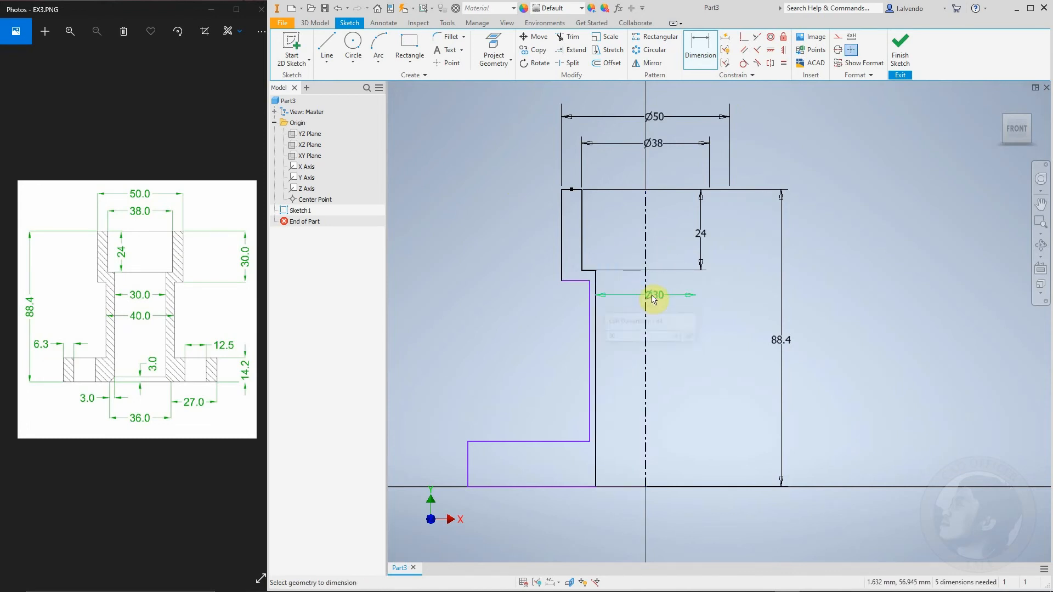
# Dimension the middle section's outer edge to the centerline as a 40 mm diameter.
pyautogui.click(591, 329)
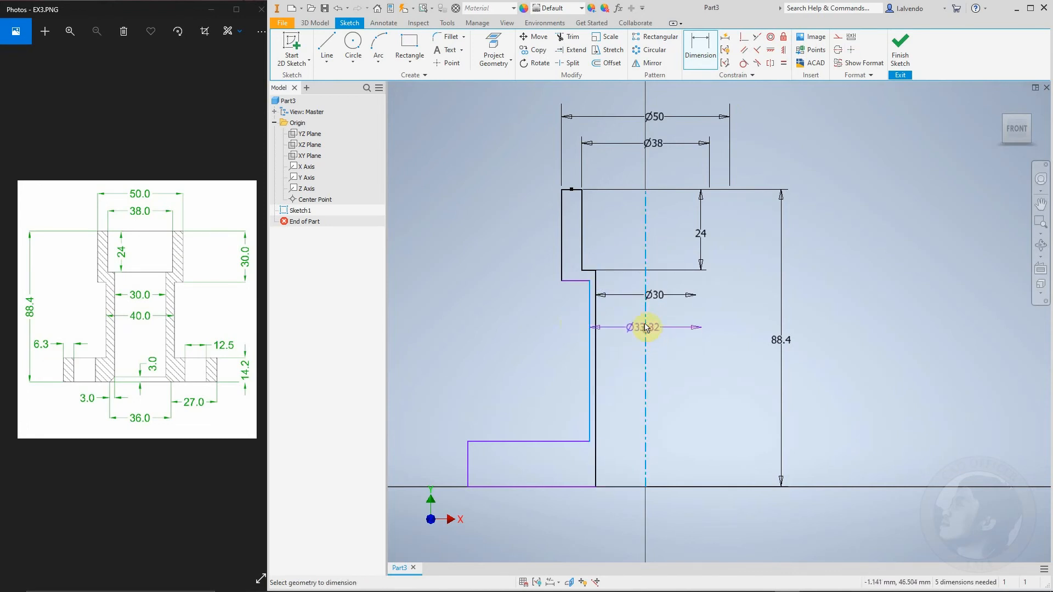
pyautogui.click(645, 324)
pyautogui.write('40')
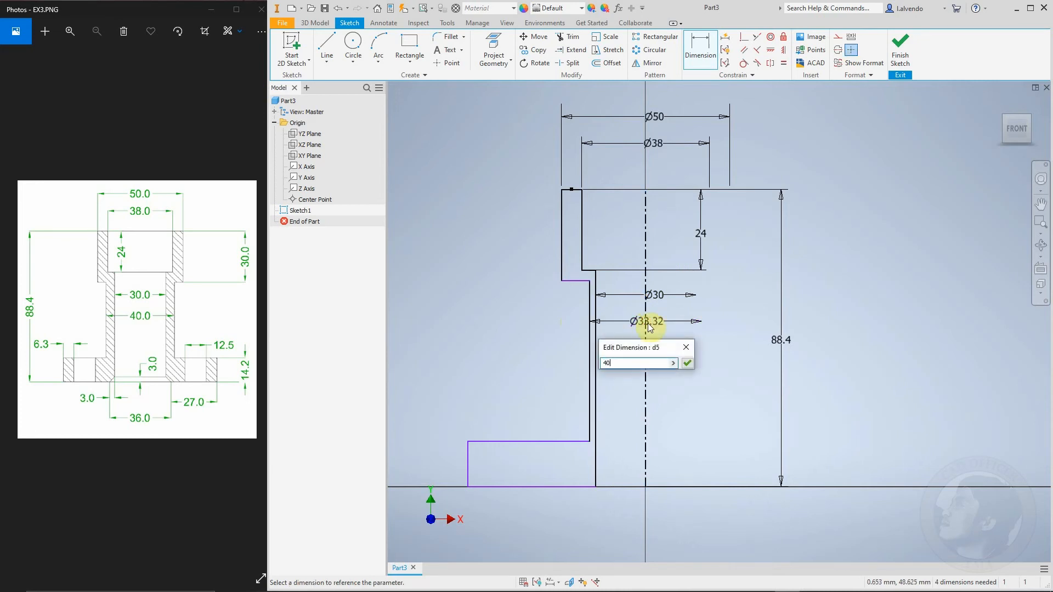
pyautogui.press('Return')
# Dimension the height of the base flange's outer edge to 14.2 mm.
pyautogui.moveTo(532, 394); pyautogui.dragTo(539, 380, button='middle')
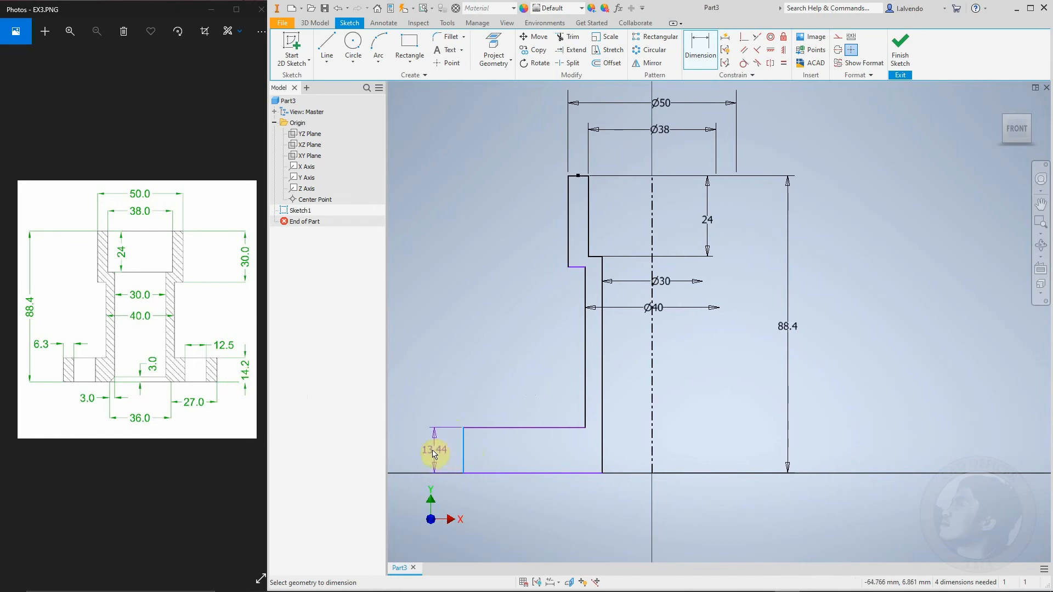
pyautogui.click(433, 445)
pyautogui.press('Return')
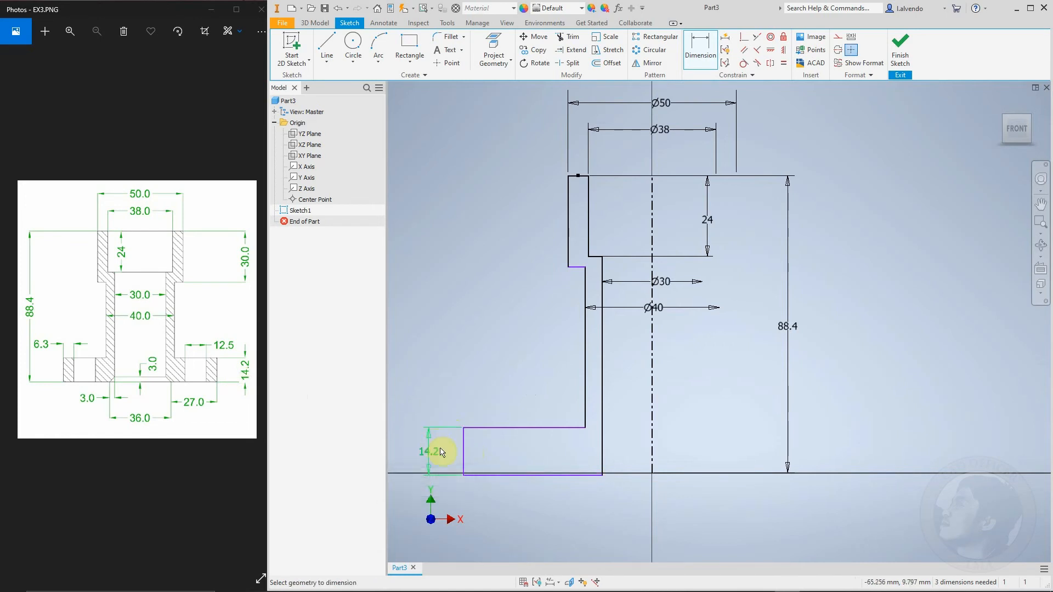
pyautogui.scroll(-5, 500, 422)
pyautogui.scroll(6, 521, 422)
pyautogui.press('Escape')
# Constrain the midpoint of the flange's bottom edge horizontally level with the lower end of the centerline.
pyautogui.moveTo(544, 437); pyautogui.dragTo(615, 404, button='middle')
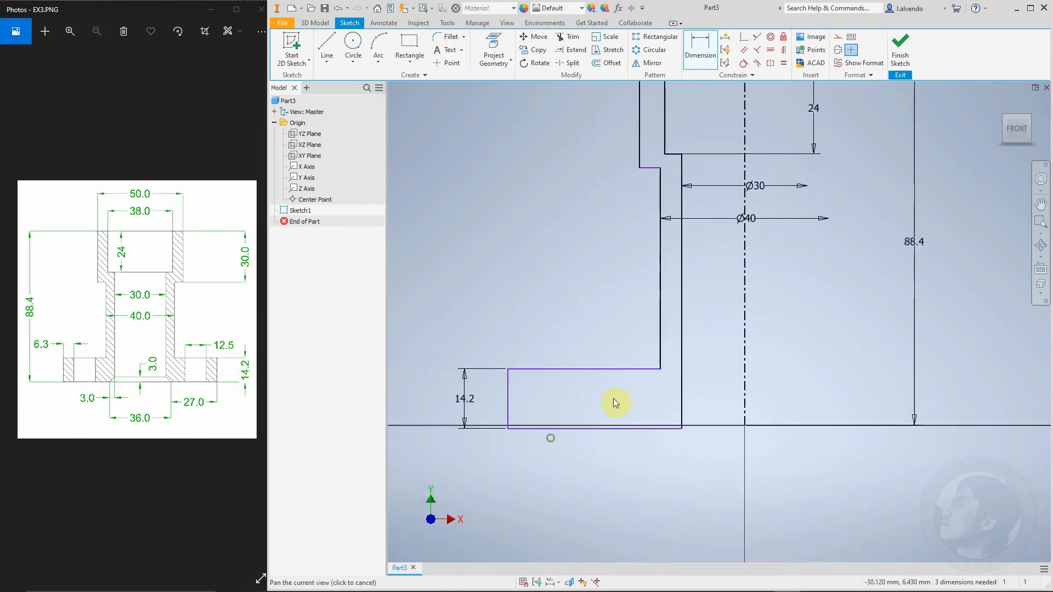
pyautogui.click(626, 431)
pyautogui.click(770, 50)
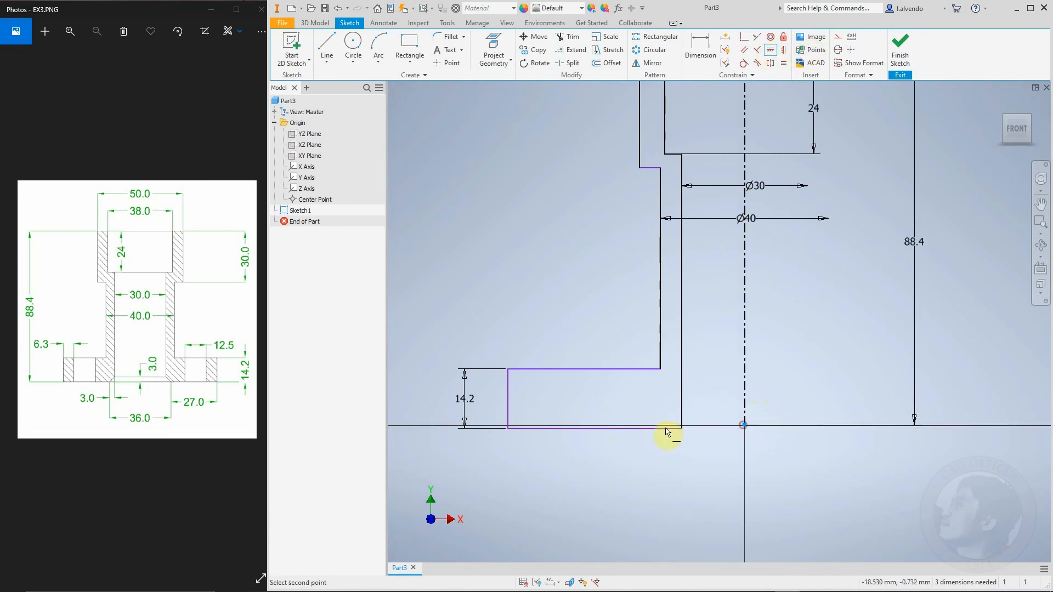
pyautogui.click(585, 429)
pyautogui.scroll(-2, 628, 448)
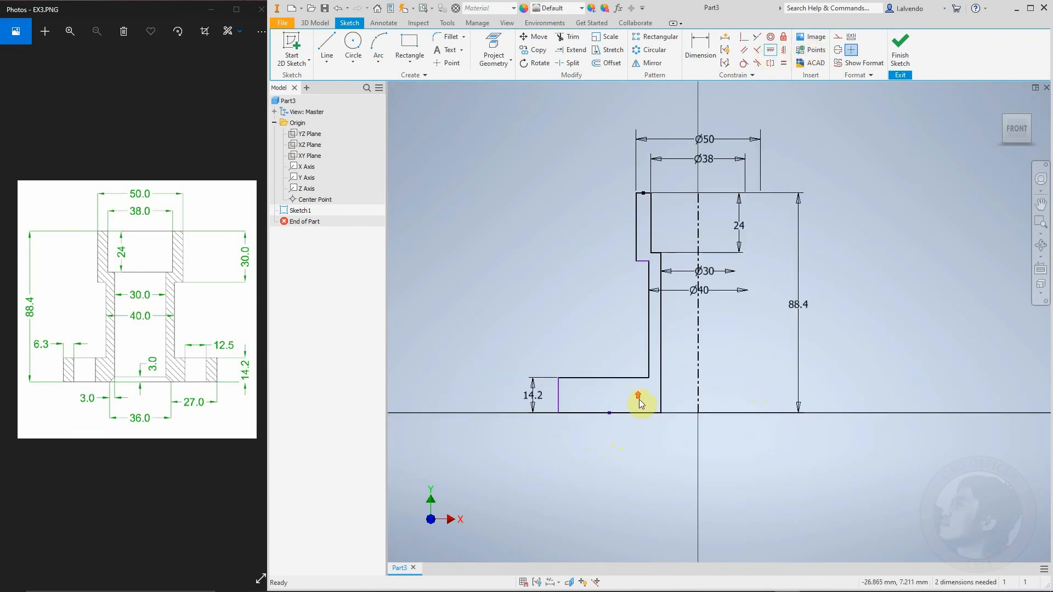
# Dimension the height of the upper section's outer edge to 30 mm.
pyautogui.moveTo(639, 399); pyautogui.dragTo(651, 376, button='middle')
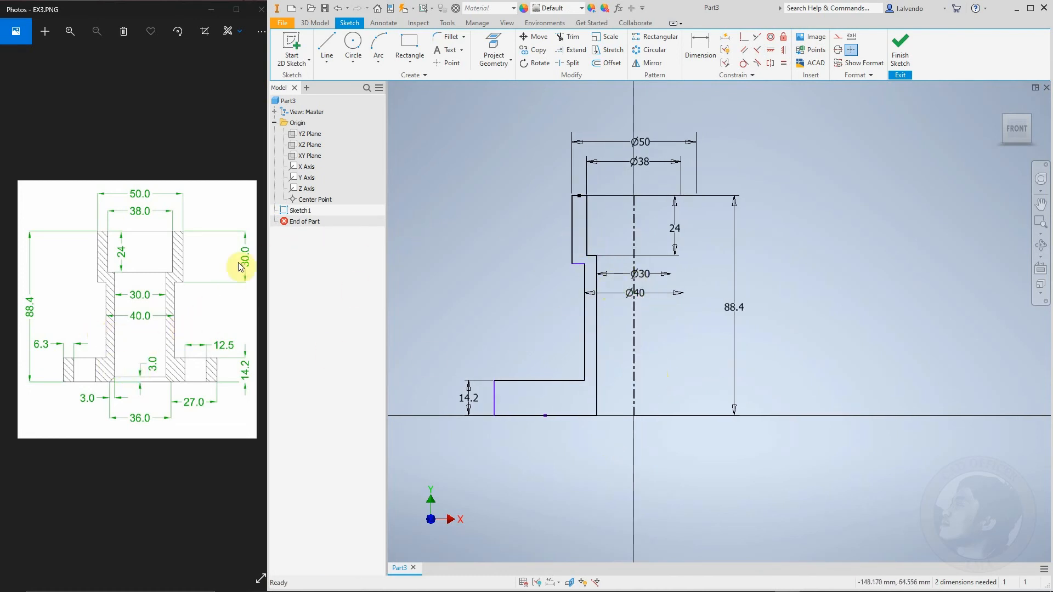
pyautogui.click(700, 47)
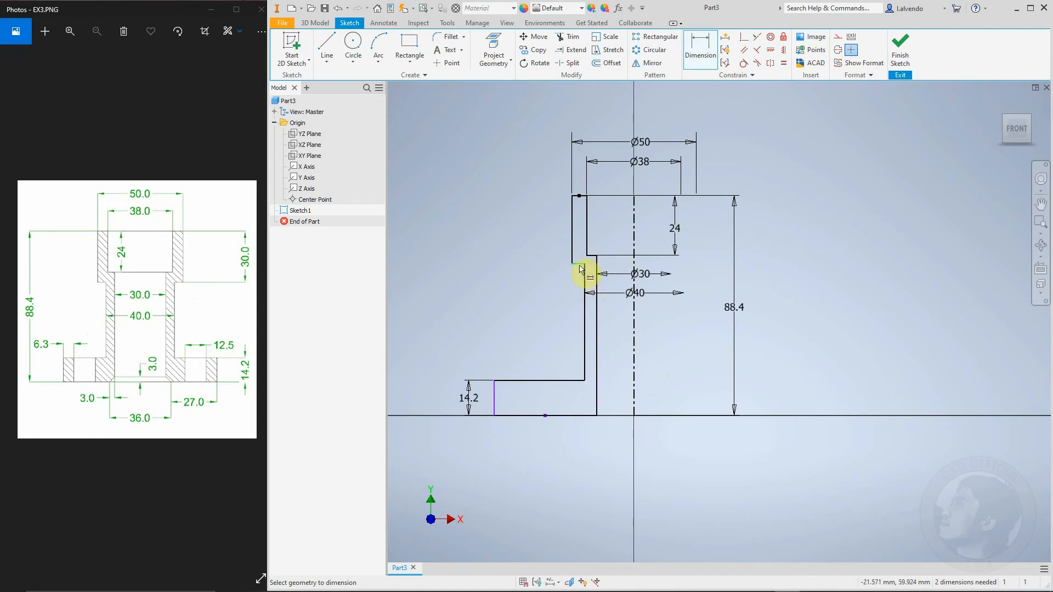
pyautogui.click(545, 228)
pyautogui.write('30')
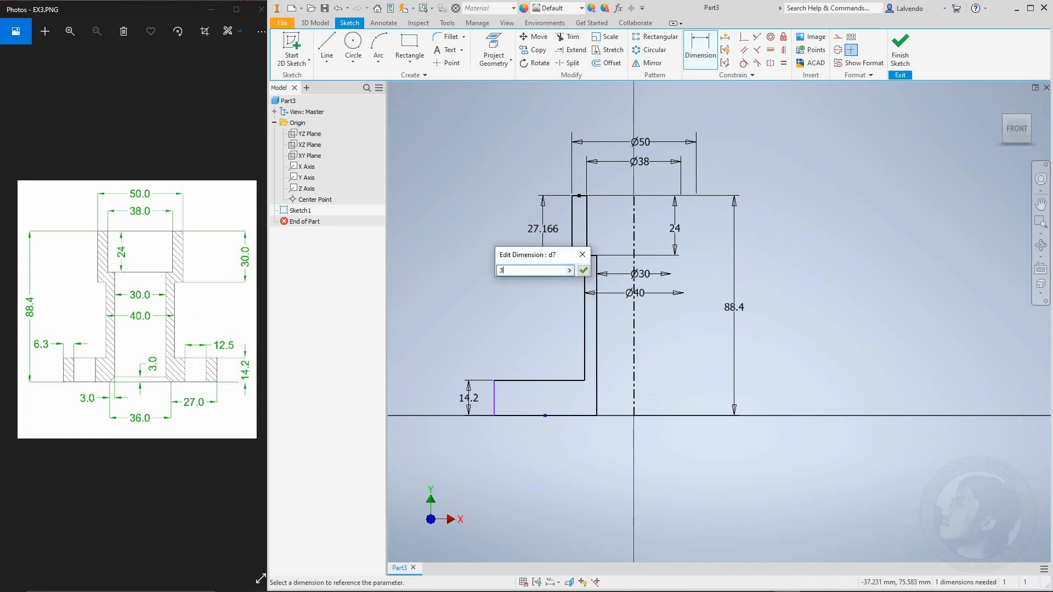
pyautogui.press('Return')
# Dimension the base flange's outer edge to the centerline as a 90 mm diameter.
pyautogui.moveTo(583, 299); pyautogui.dragTo(602, 291, button='middle')
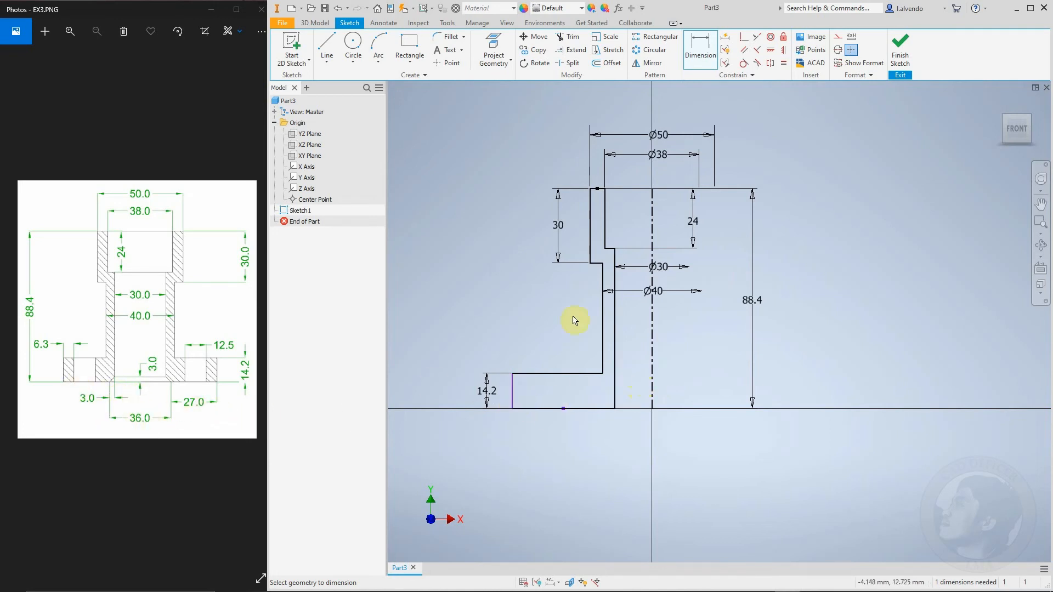
pyautogui.click(514, 395)
pyautogui.click(652, 405)
pyautogui.click(649, 458)
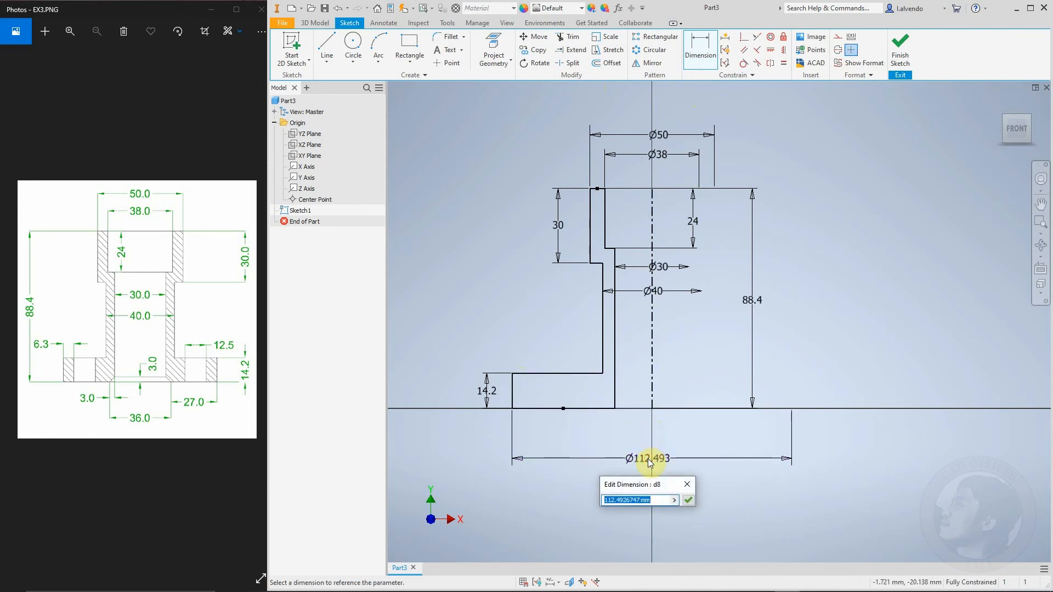
pyautogui.write('90')
pyautogui.press('Return')
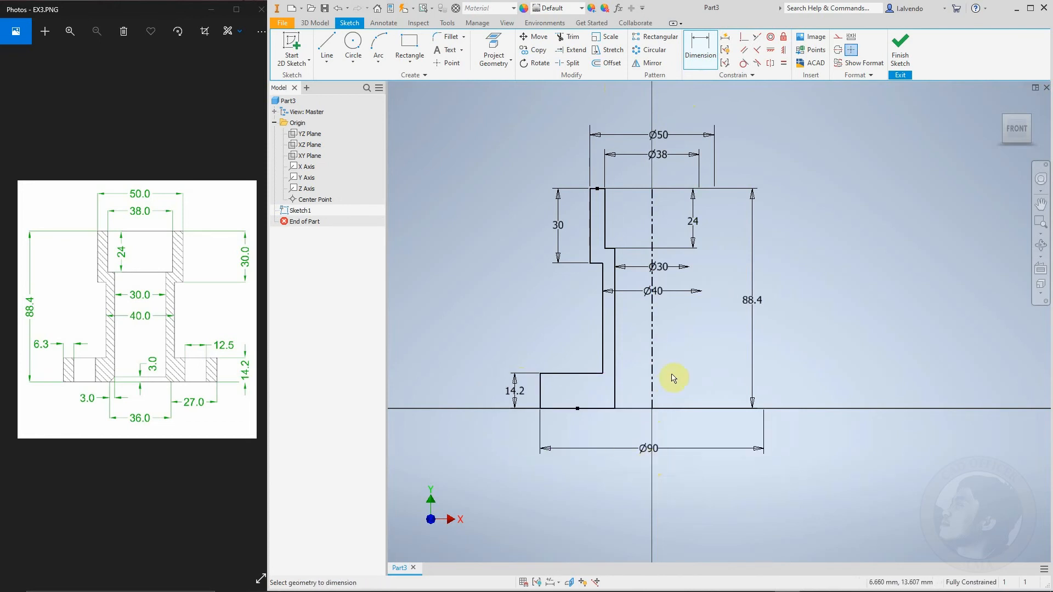
# Revolve the closed half-profile around the vertical centerline into a solid bushing.
pyautogui.moveTo(674, 374); pyautogui.dragTo(655, 385, button='middle')
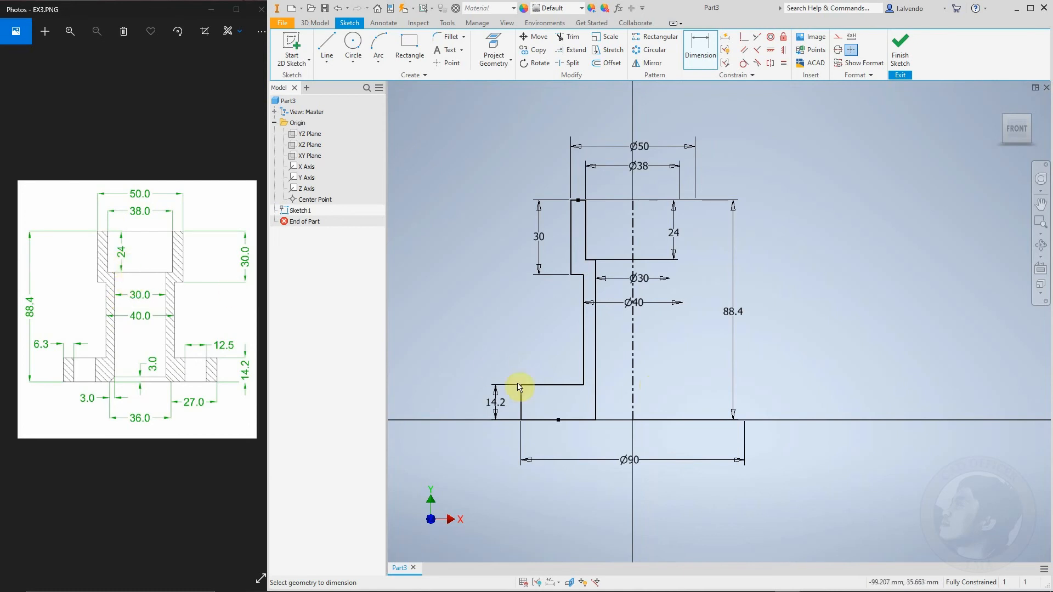
pyautogui.moveTo(688, 391); pyautogui.dragTo(696, 386, button='middle')
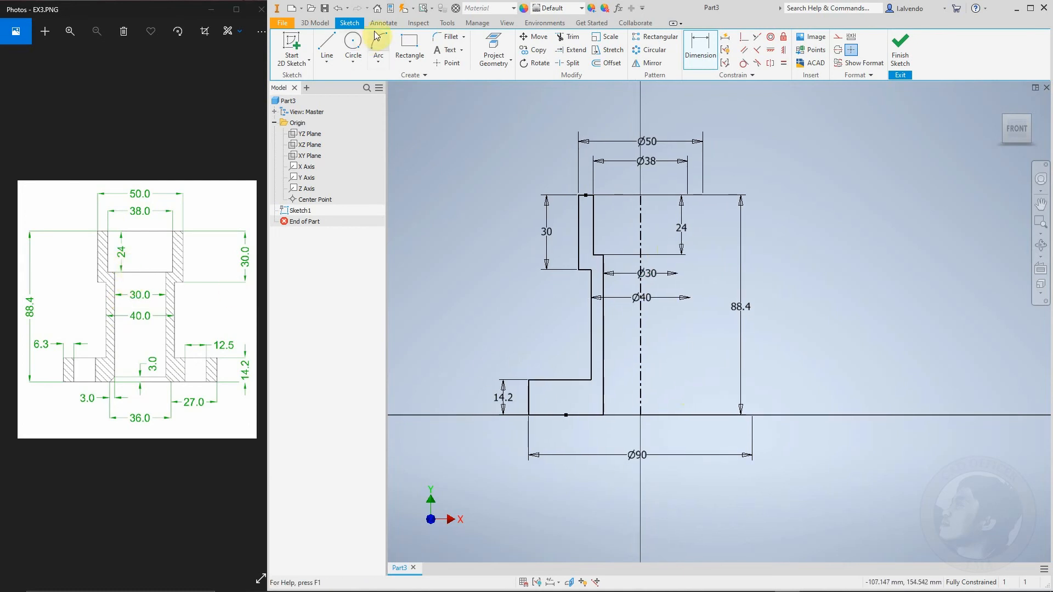
pyautogui.click(314, 23)
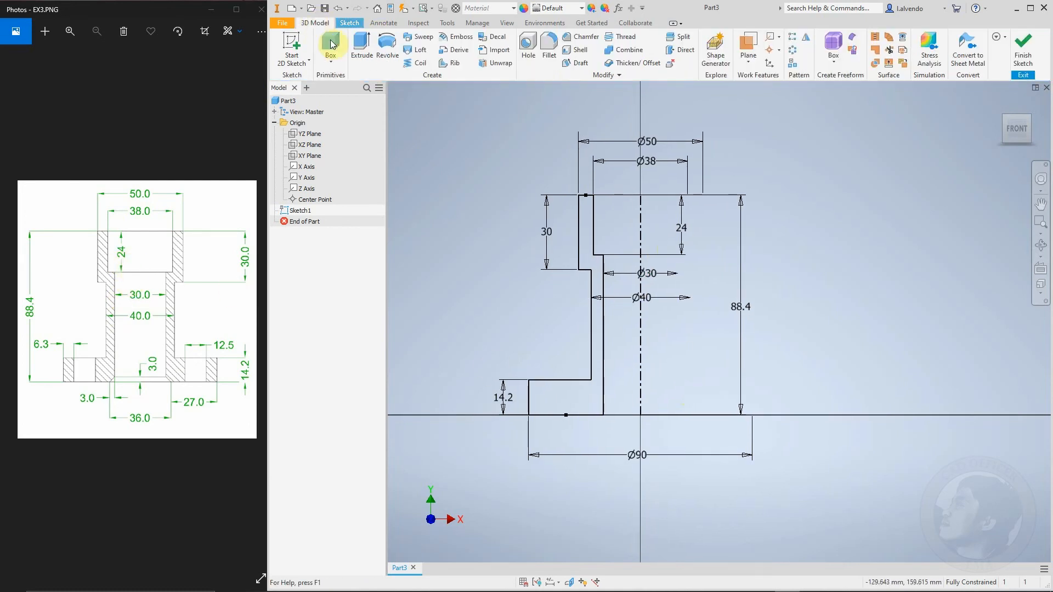
pyautogui.click(387, 44)
pyautogui.keyDown('shift'); pyautogui.moveTo(636, 271); pyautogui.dragTo(693, 258, button='middle'); pyautogui.keyUp('shift')
pyautogui.click(775, 294)
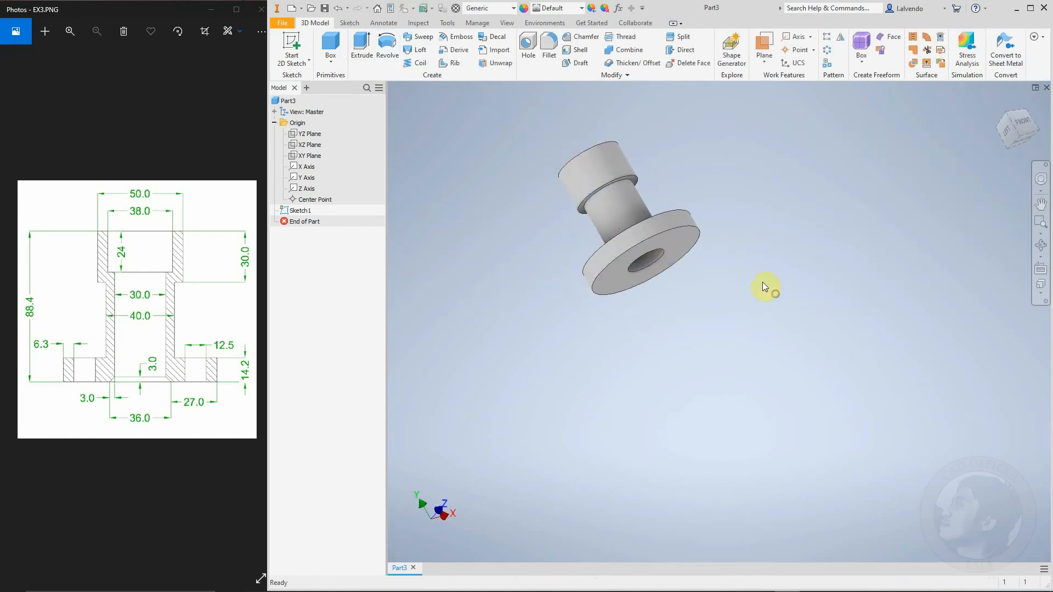
# Chamfer the bore's edge on the flange's bottom face with a distance of 3 mm.
pyautogui.scroll(-3, 630, 252)
pyautogui.keyDown('shift'); pyautogui.moveTo(641, 294); pyautogui.dragTo(581, 282, button='middle'); pyautogui.keyUp('shift')
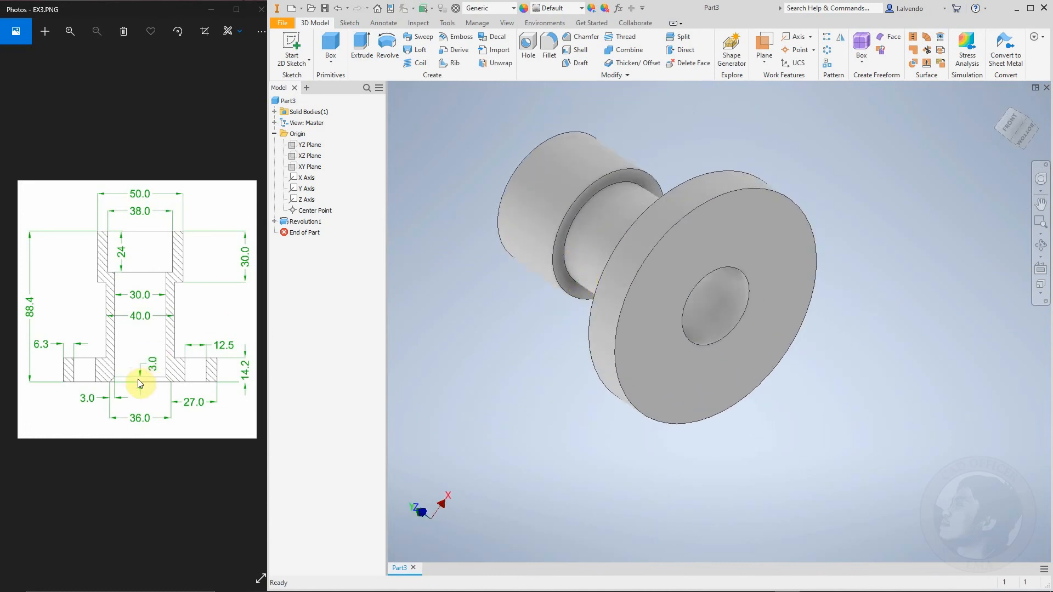
pyautogui.click(587, 37)
pyautogui.click(208, 134)
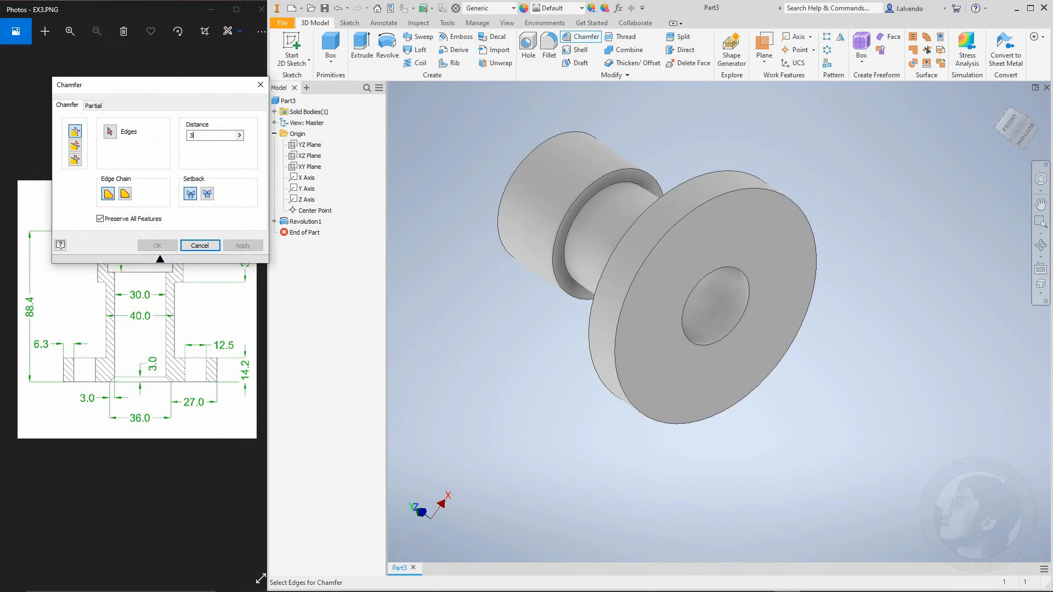
pyautogui.click(701, 345)
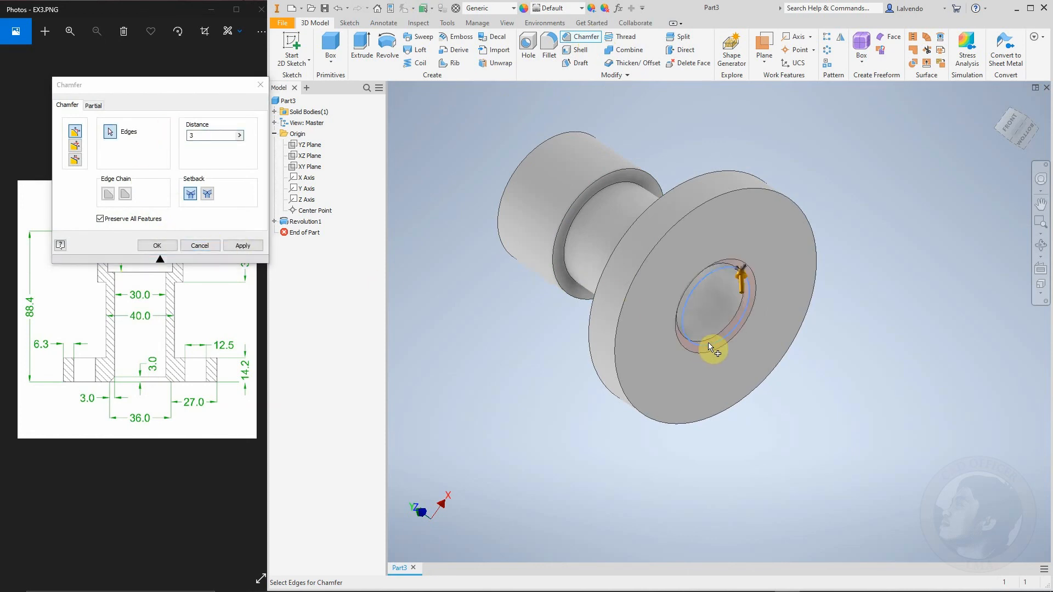
pyautogui.click(240, 246)
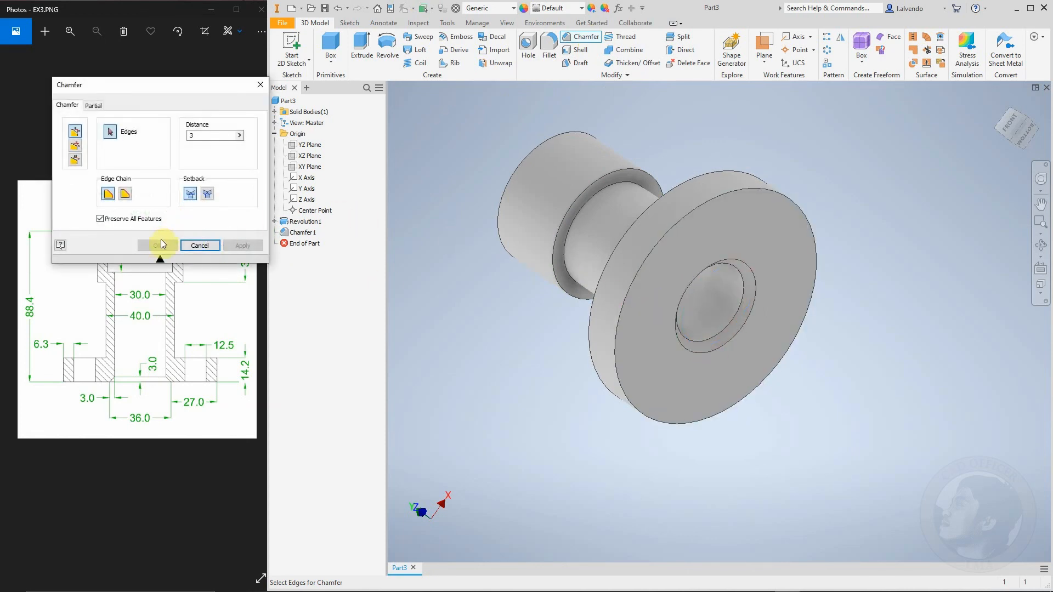
pyautogui.click(260, 85)
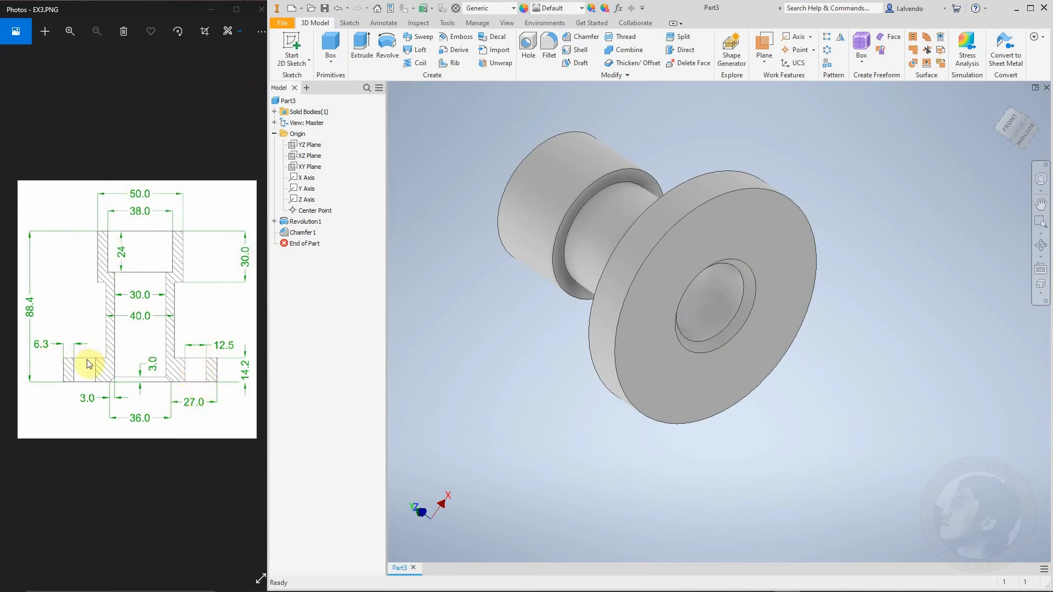
# Start a sketch on the flange's bottom face and draw a vertical centerline across its full diameter.
pyautogui.click(713, 384)
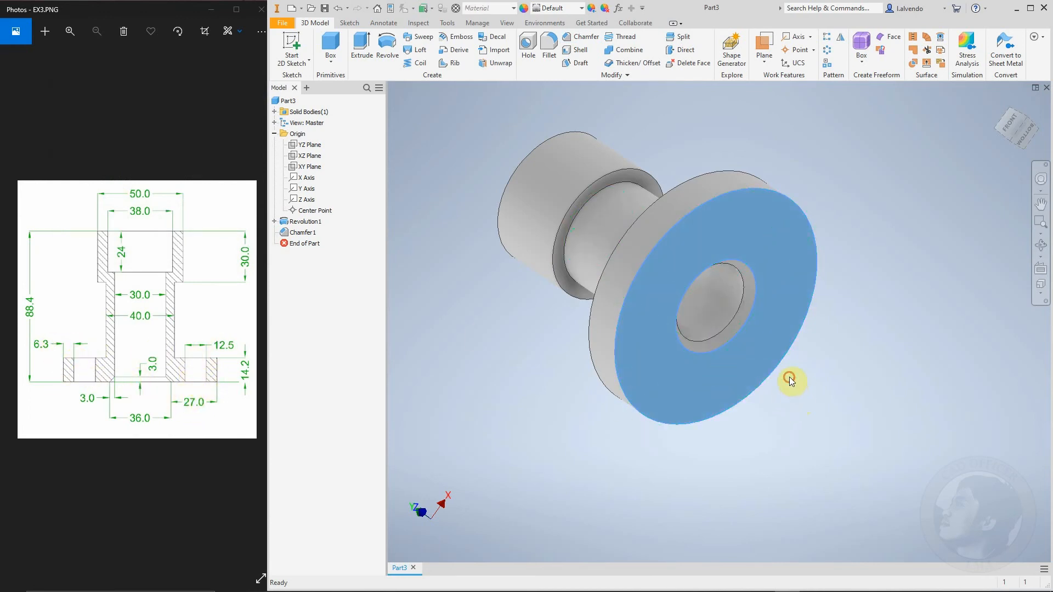
pyautogui.press('s')
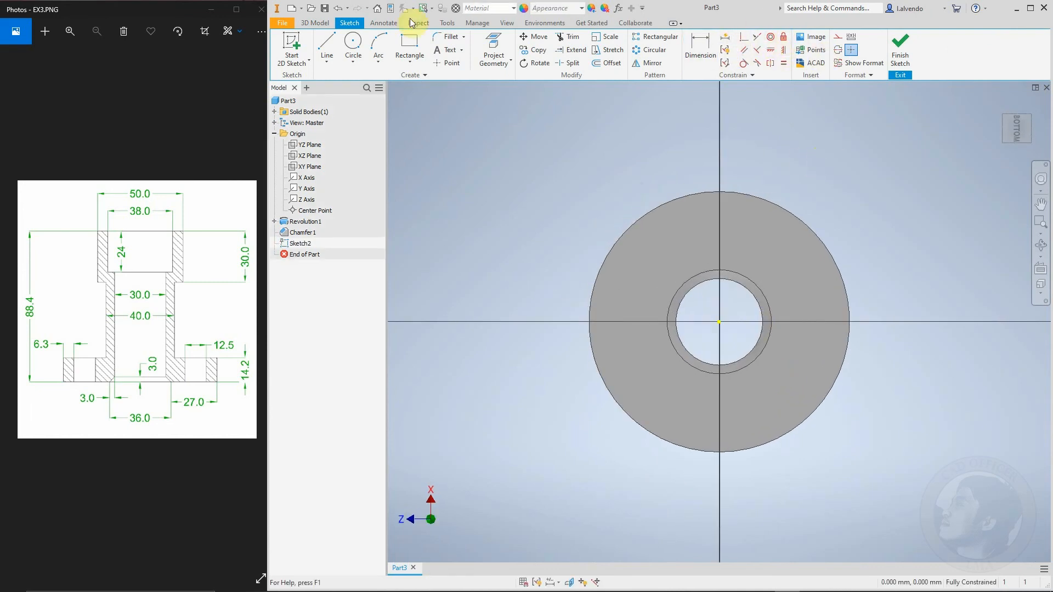
pyautogui.click(328, 45)
pyautogui.click(838, 50)
pyautogui.click(720, 192)
pyautogui.click(720, 453)
pyautogui.press('Escape')
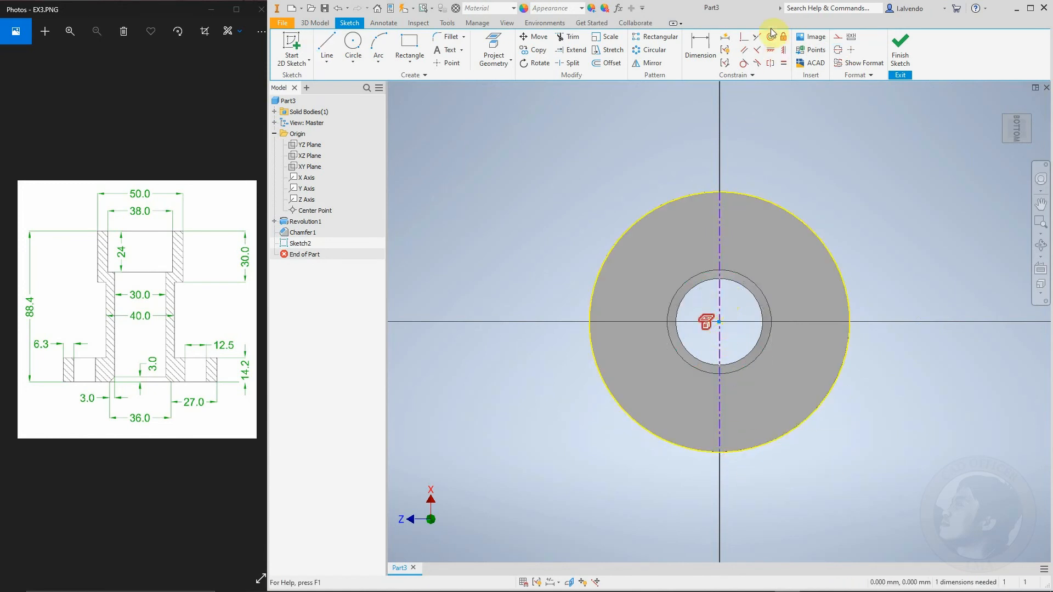
pyautogui.click(720, 324)
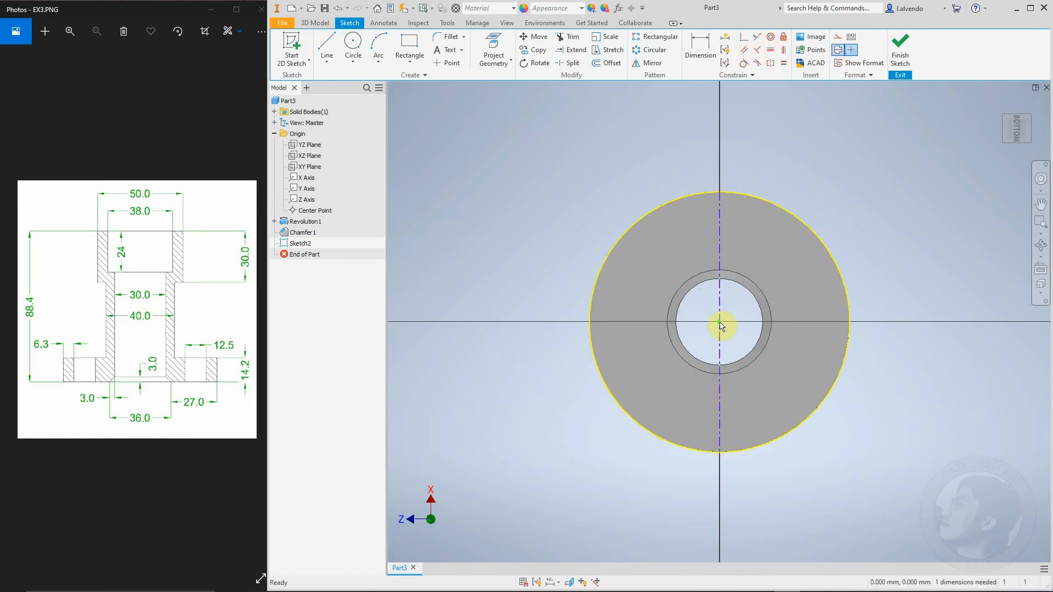
pyautogui.press('Escape')
# Draw a horizontal centerline across the flange face's full diameter through its center.
pyautogui.click(327, 41)
pyautogui.click(590, 321)
pyautogui.click(850, 322)
pyautogui.press('Escape')
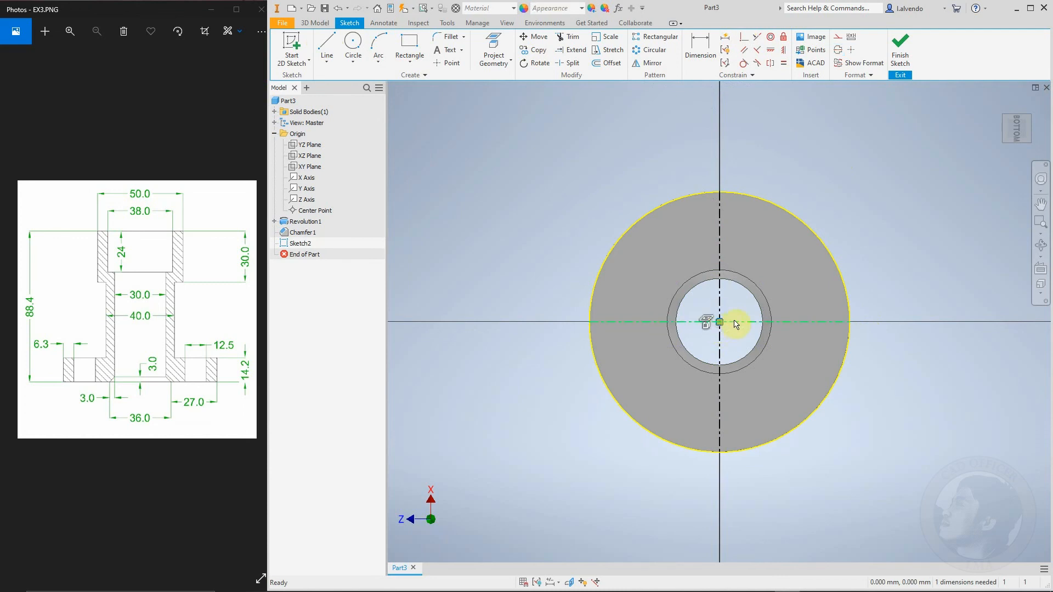
pyautogui.click(743, 44)
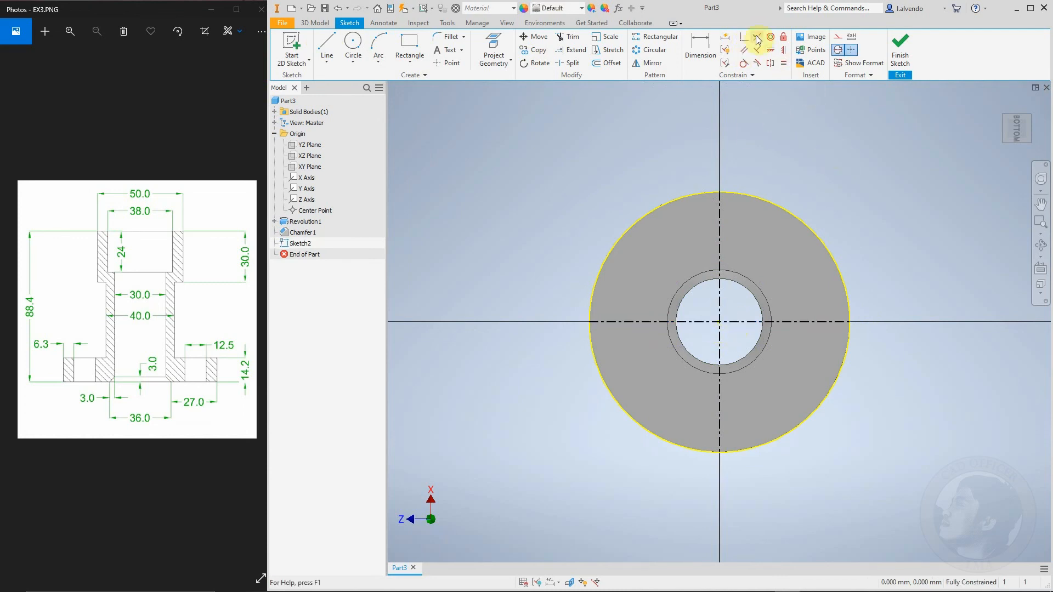
# Draw a circle about 66 mm in diameter from the flange's center and convert it to construction geometry.
pyautogui.click(347, 69)
pyautogui.click(719, 322)
pyautogui.click(787, 388)
pyautogui.press('Escape')
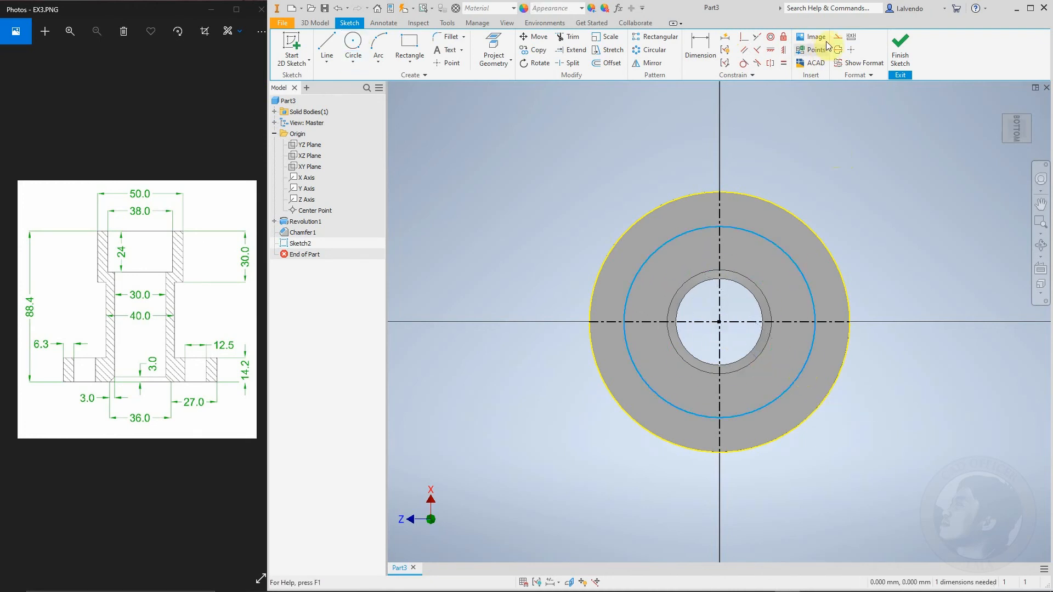
pyautogui.click(839, 38)
# Dimension the construction circle to a diameter of 65 mm.
pyautogui.press('d')
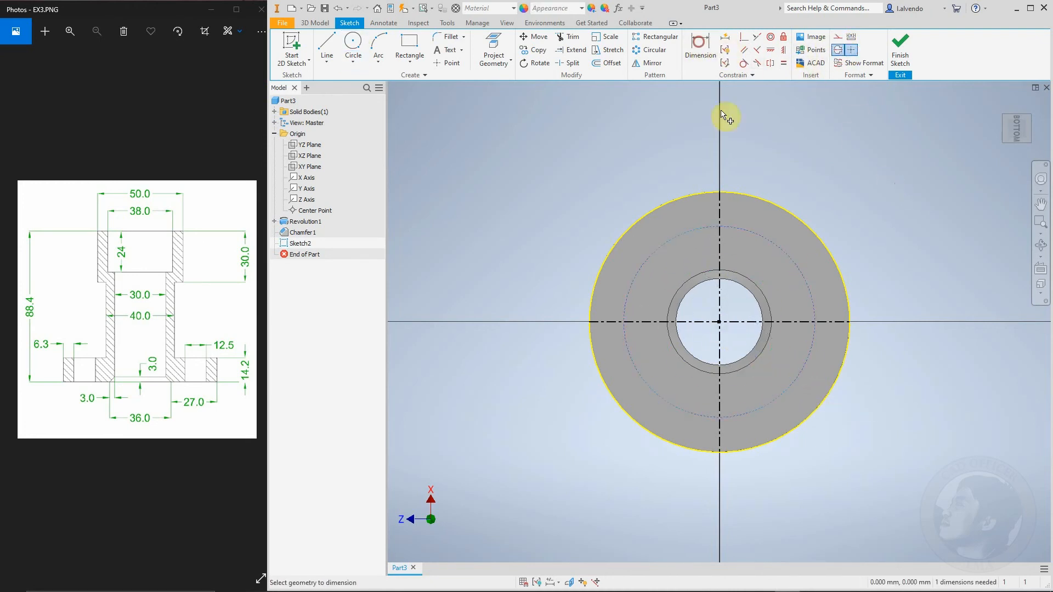
pyautogui.click(799, 254)
pyautogui.click(853, 208)
pyautogui.write('65')
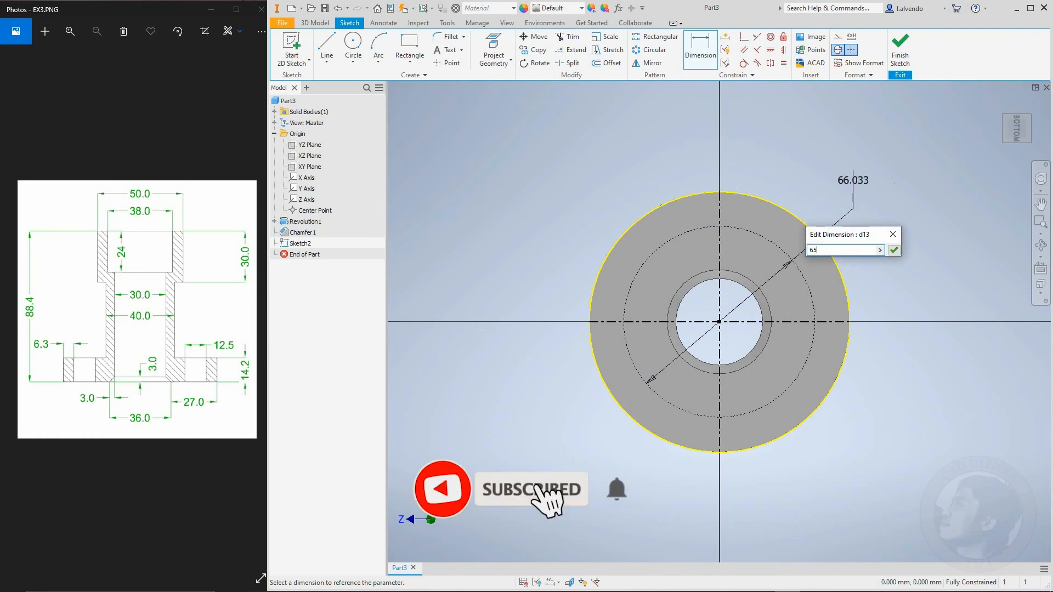
pyautogui.press('Return')
pyautogui.press('Escape')
# Place four sketch points where the construction circle crosses the vertical and horizontal centerlines.
pyautogui.click(452, 64)
pyautogui.click(719, 227)
pyautogui.click(625, 321)
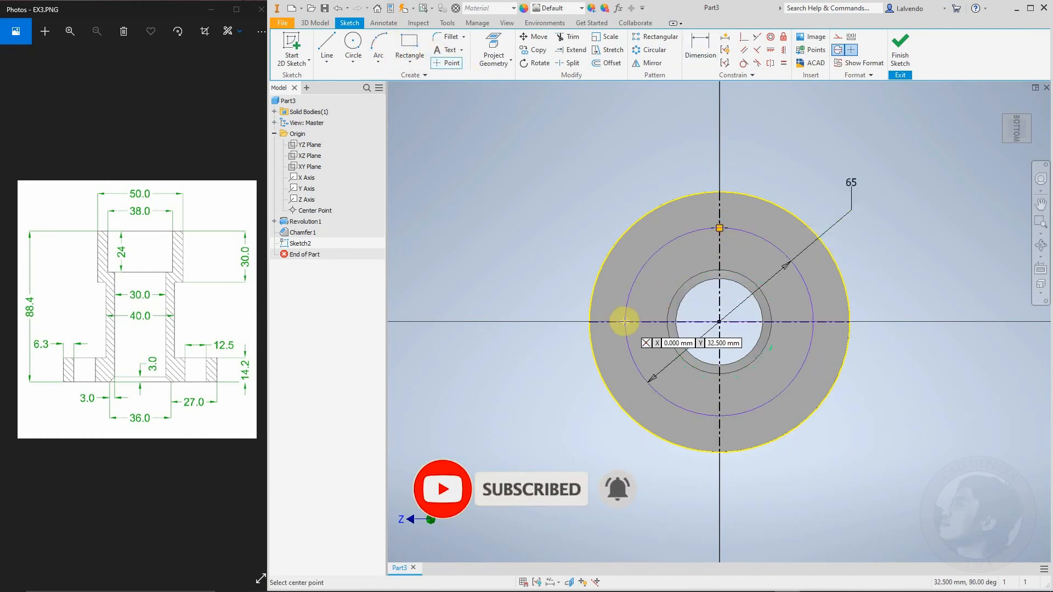
pyautogui.click(719, 416)
pyautogui.click(814, 321)
pyautogui.press('Escape')
pyautogui.moveTo(766, 304); pyautogui.dragTo(746, 289, button='middle')
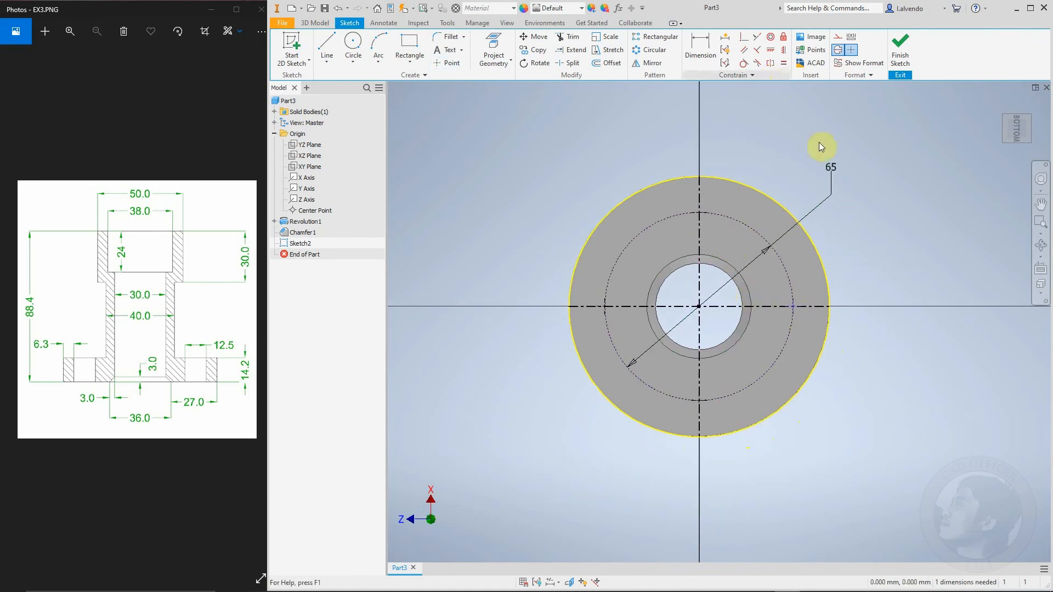
pyautogui.click(314, 22)
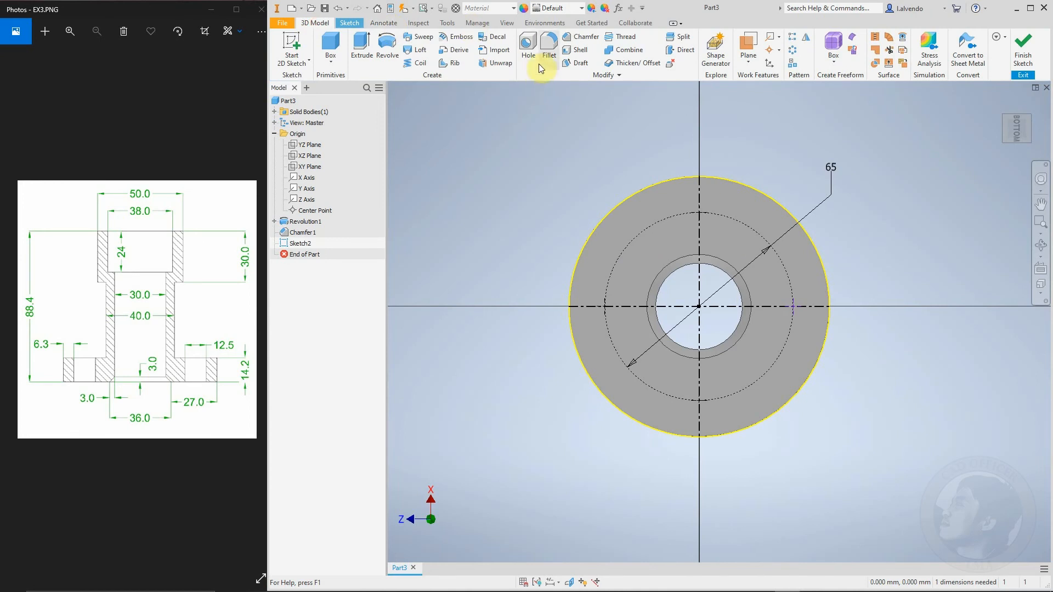
pyautogui.click(528, 49)
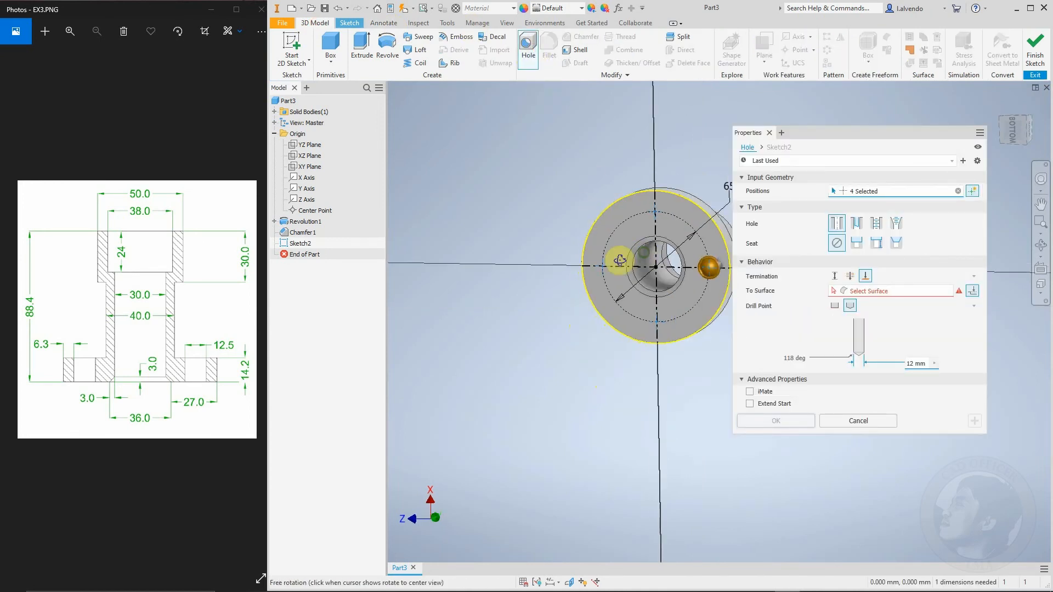
pyautogui.click(668, 234)
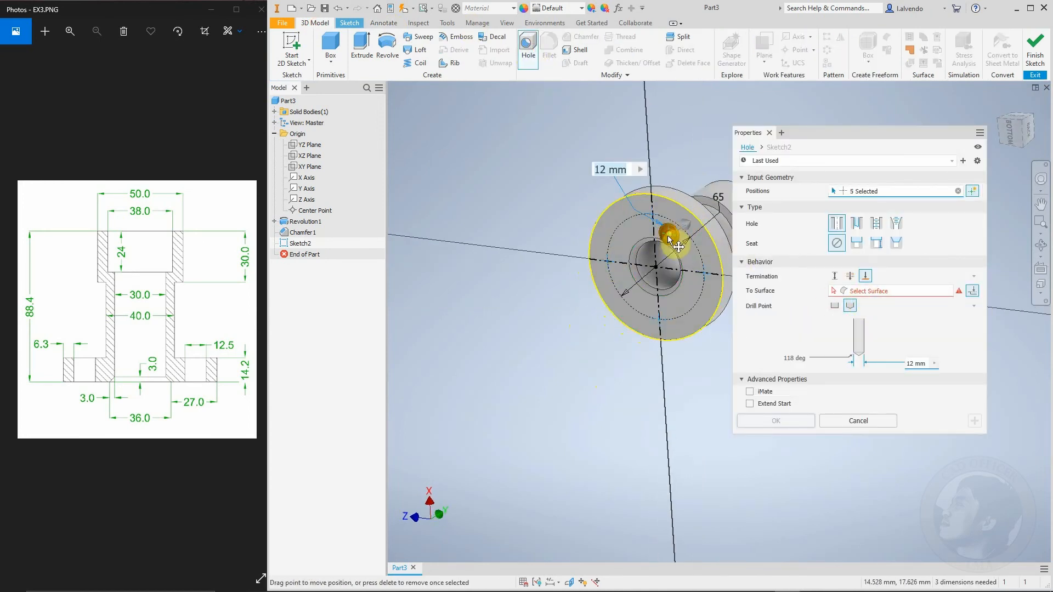
pyautogui.press('Escape')
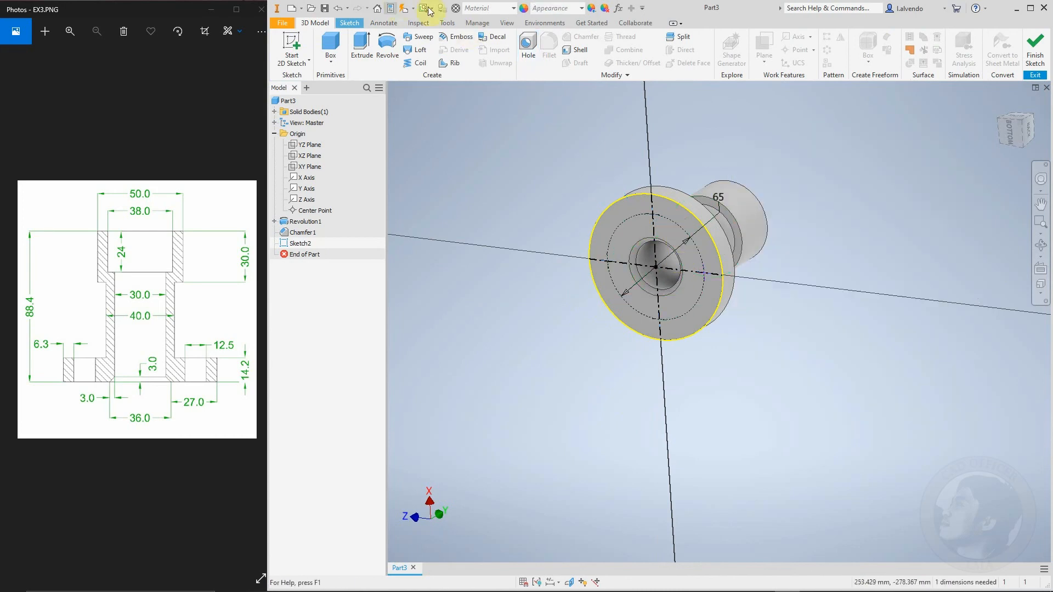
# Configure 12.5 mm diameter holes at the four bolt-circle points, terminating at the flange's outer rim surface.
pyautogui.click(528, 50)
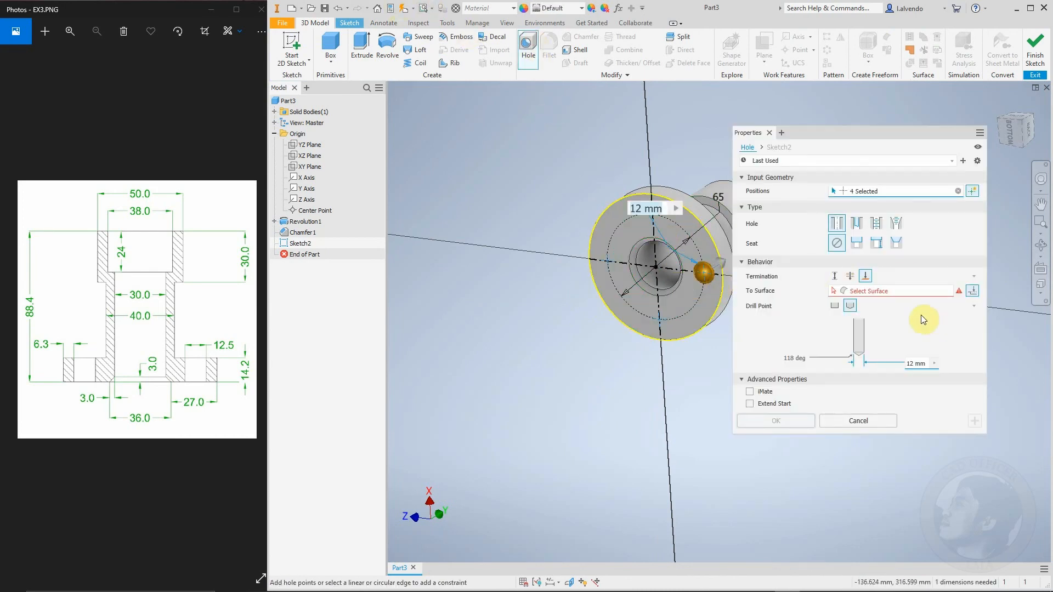
pyautogui.moveTo(682, 311); pyautogui.dragTo(608, 324, button='middle')
pyautogui.scroll(-3, 606, 292)
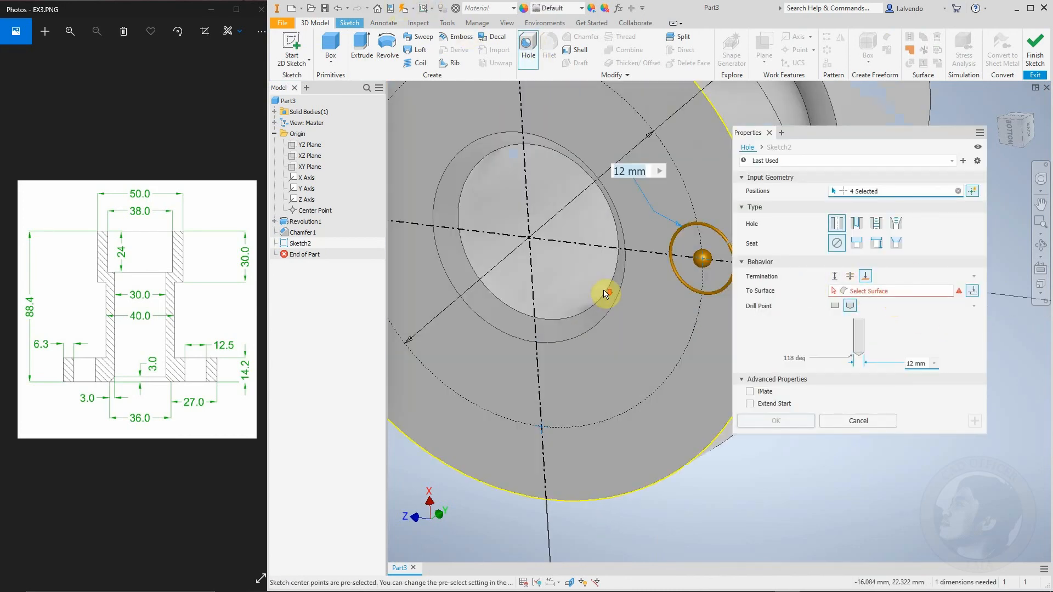
pyautogui.scroll(2, 605, 292)
pyautogui.click(862, 292)
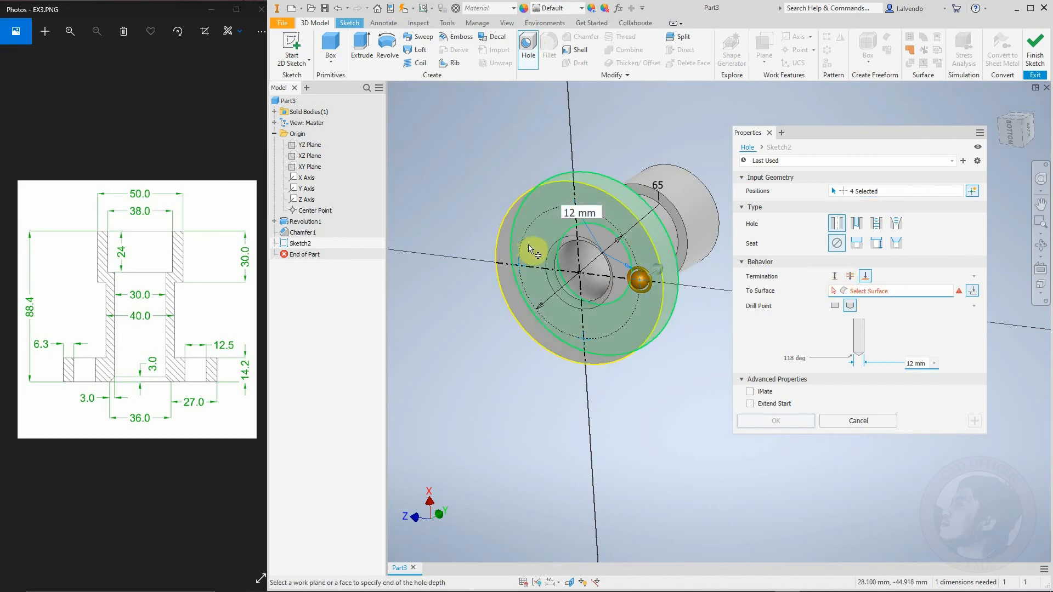
pyautogui.keyDown('shift'); pyautogui.moveTo(525, 253); pyautogui.dragTo(516, 229, button='middle'); pyautogui.keyUp('shift')
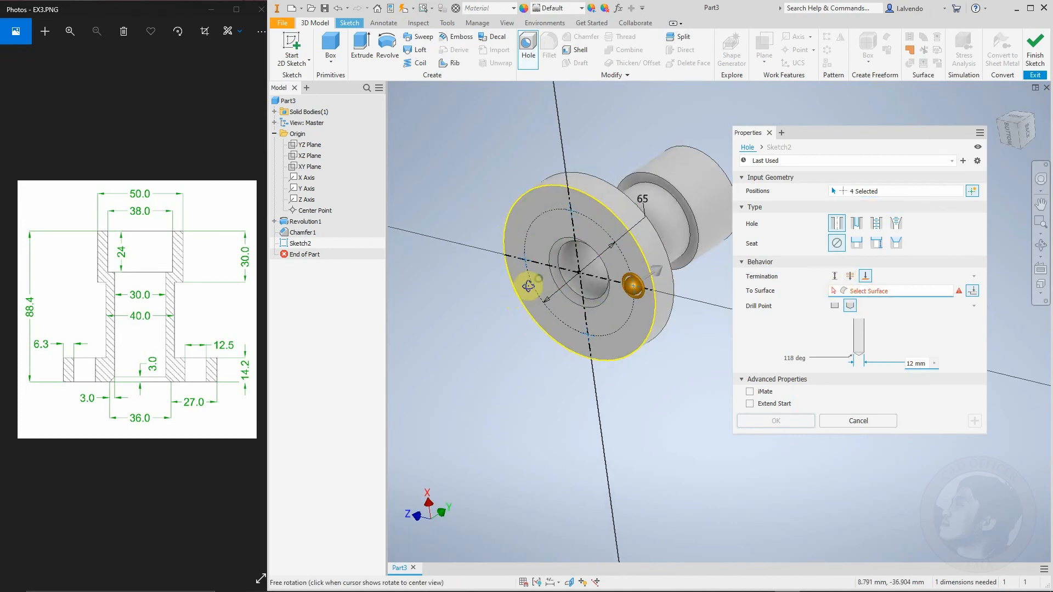
pyautogui.click(521, 245)
pyautogui.moveTo(677, 336)
pyautogui.keyDown('shift'); pyautogui.mouseDown(button='middle')
pyautogui.moveTo(696, 322)
pyautogui.moveTo(540, 324)
pyautogui.moveTo(625, 312)
pyautogui.moveTo(665, 322)
pyautogui.mouseUp(button='middle'); pyautogui.keyUp('shift')
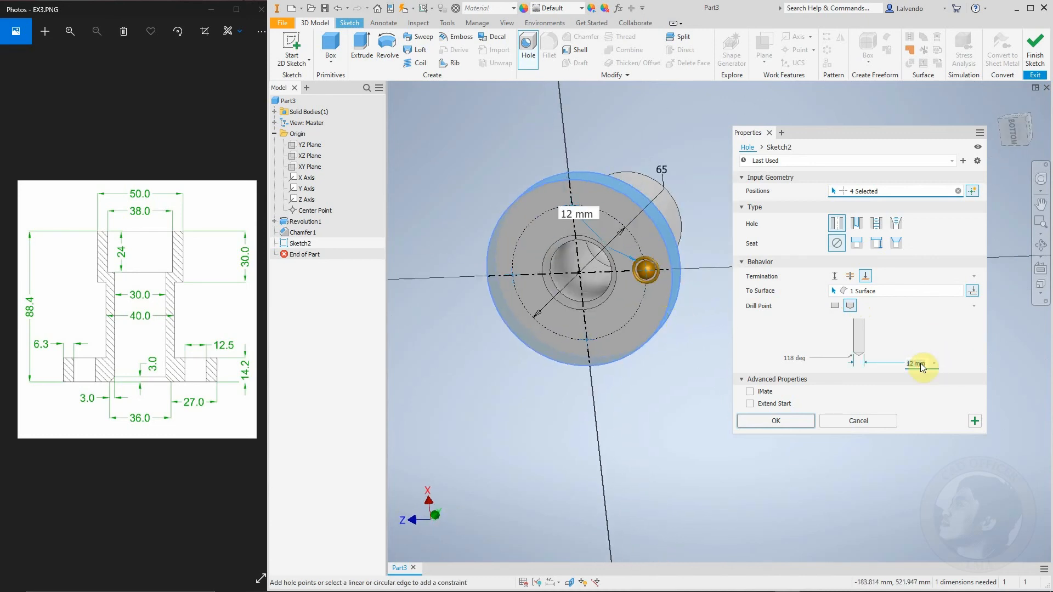
pyautogui.moveTo(634, 305)
pyautogui.keyDown('shift'); pyautogui.mouseDown(button='middle')
pyautogui.moveTo(499, 313)
pyautogui.moveTo(635, 303)
pyautogui.mouseUp(button='middle'); pyautogui.keyUp('shift')
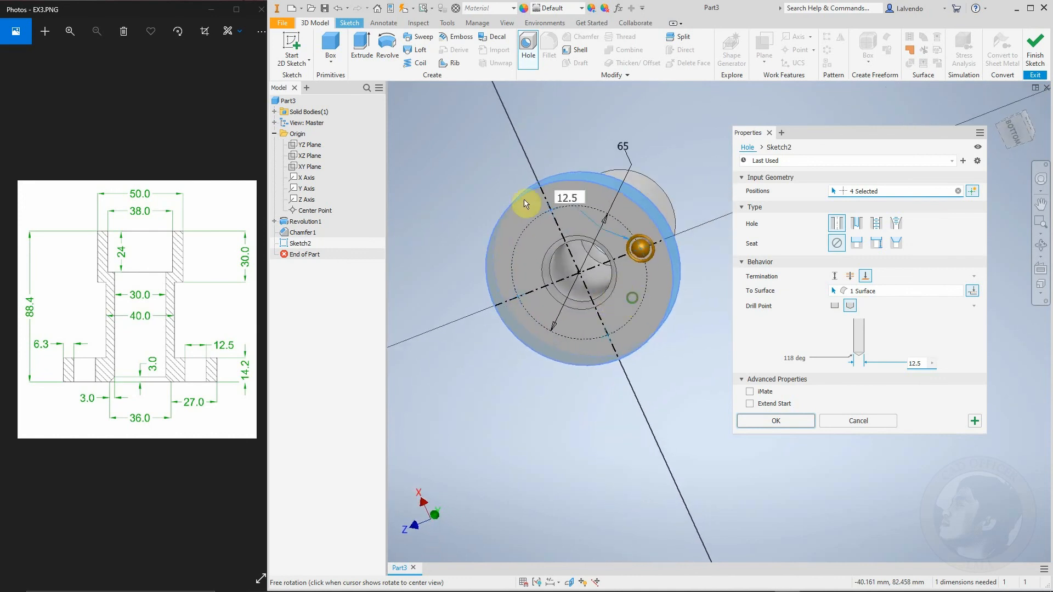
# Re-pick the four hole positions on the bolt circle and try to create the holes up to the rim surface.
pyautogui.click(551, 211)
pyautogui.click(518, 296)
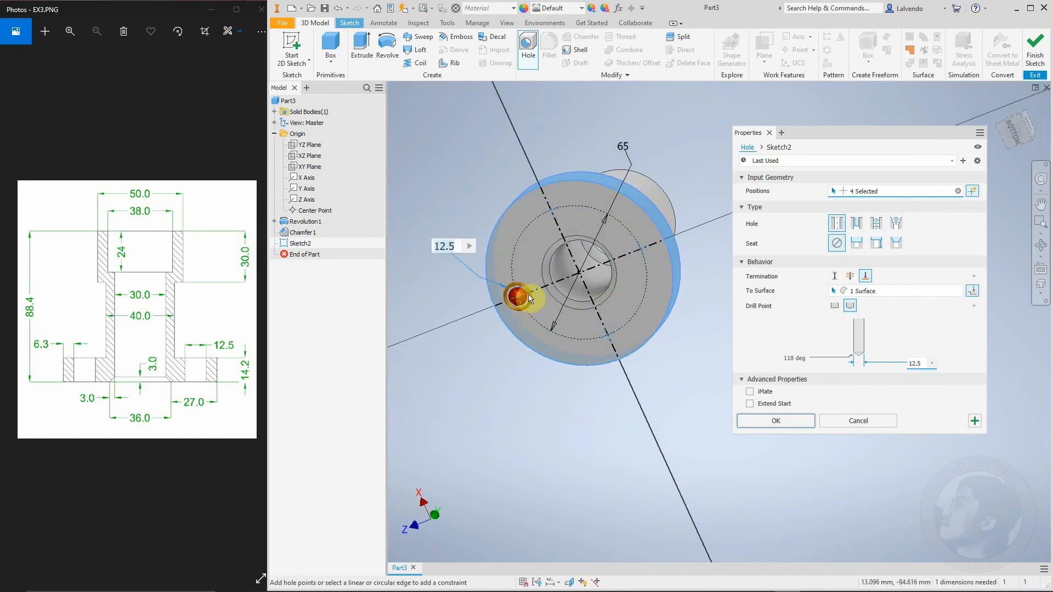
pyautogui.click(552, 210)
pyautogui.click(520, 301)
pyautogui.click(607, 333)
pyautogui.click(639, 249)
pyautogui.scroll(5, 629, 292)
pyautogui.keyDown('shift'); pyautogui.moveTo(630, 292); pyautogui.dragTo(618, 314, button='middle'); pyautogui.keyUp('shift')
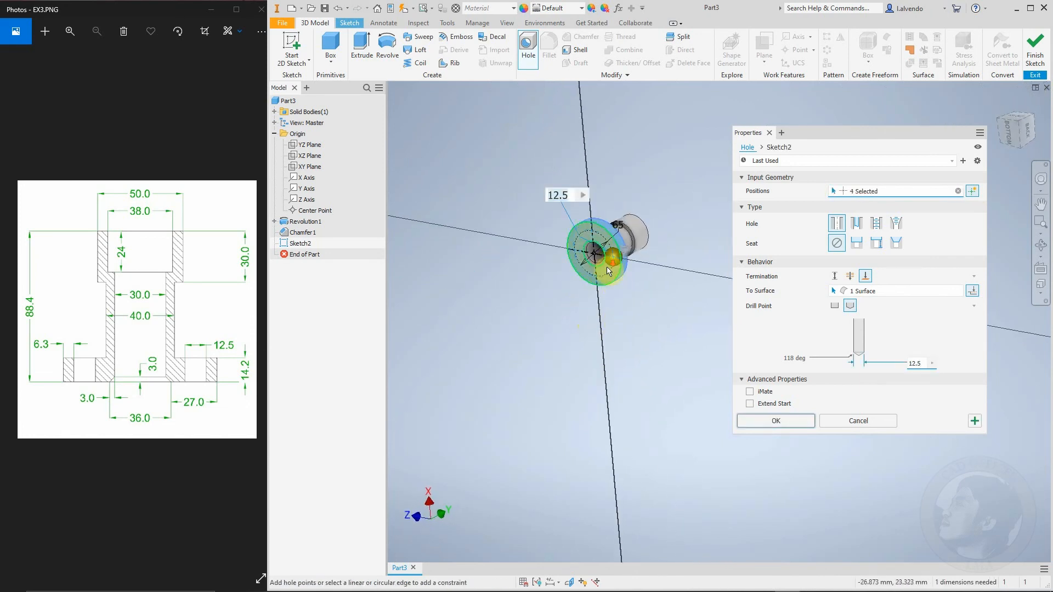
pyautogui.scroll(-3, 608, 259)
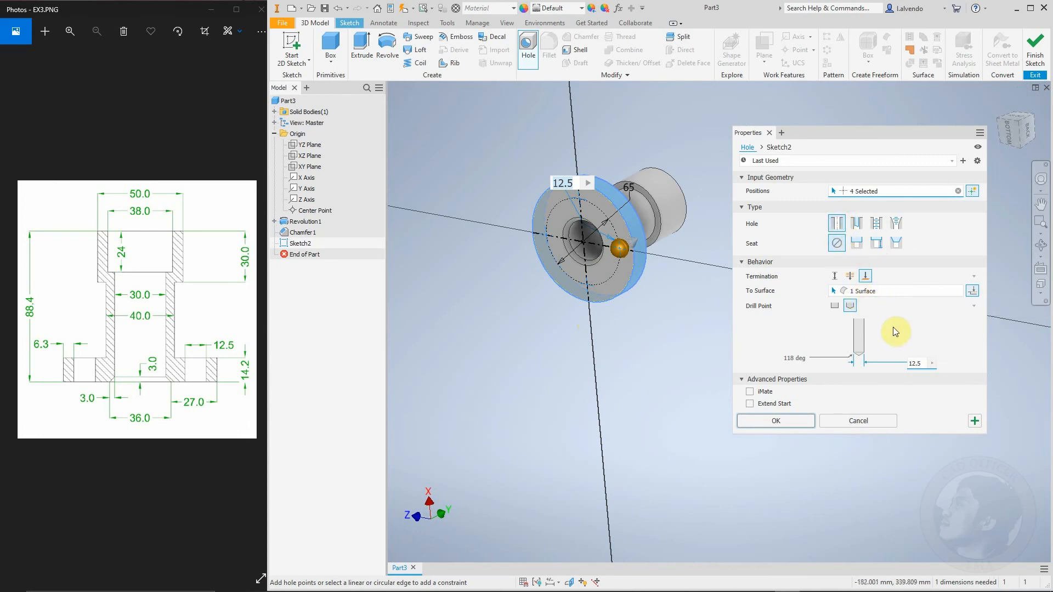
pyautogui.click(785, 421)
pyautogui.click(511, 105)
# Create four 12.5 mm holes at the bolt-circle points, terminating at the flange's back face.
pyautogui.scroll(-3, 588, 195)
pyautogui.scroll(2, 597, 201)
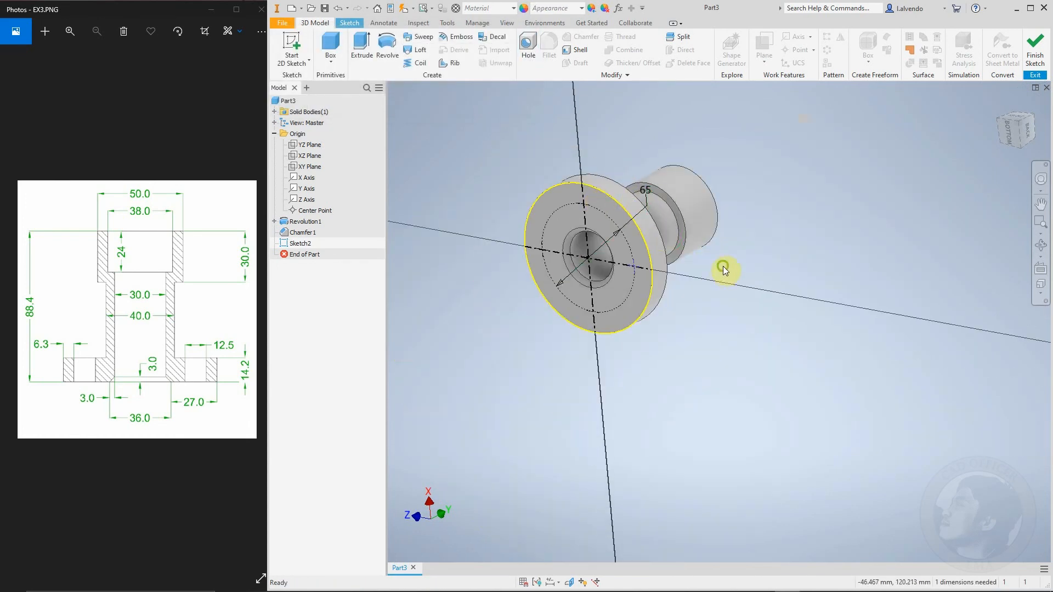
pyautogui.moveTo(722, 266); pyautogui.dragTo(722, 272, button='middle')
pyautogui.click(528, 50)
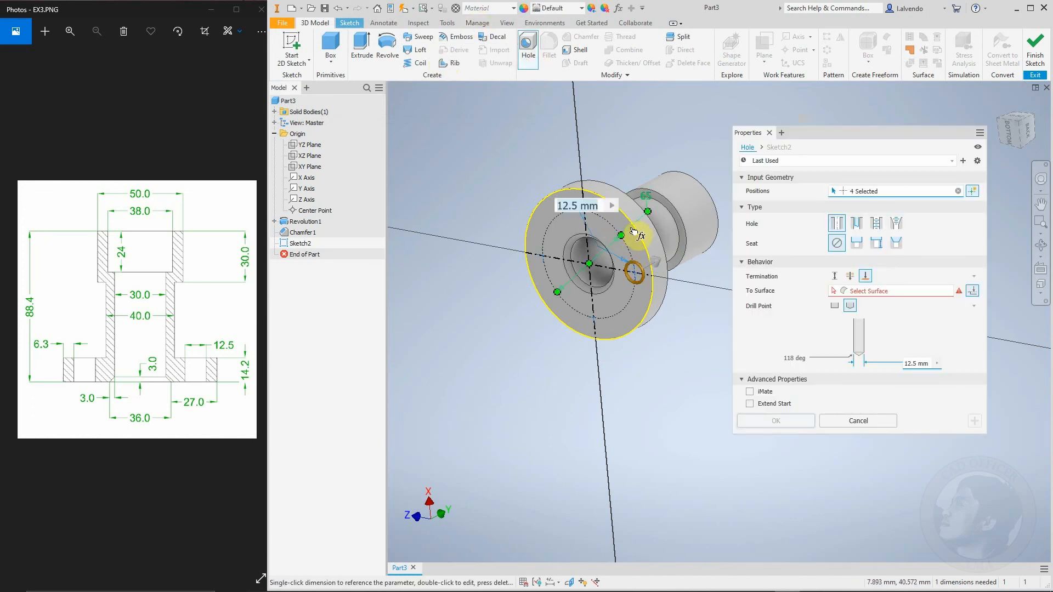
pyautogui.click(892, 291)
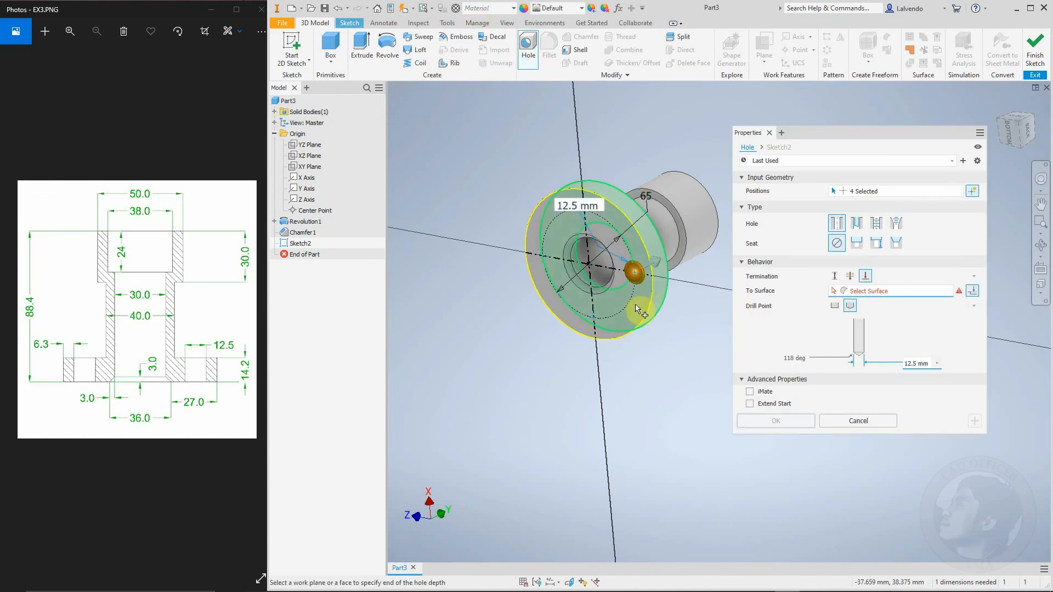
pyautogui.click(638, 310)
pyautogui.keyDown('shift'); pyautogui.moveTo(638, 310); pyautogui.dragTo(667, 339, button='middle'); pyautogui.keyUp('shift')
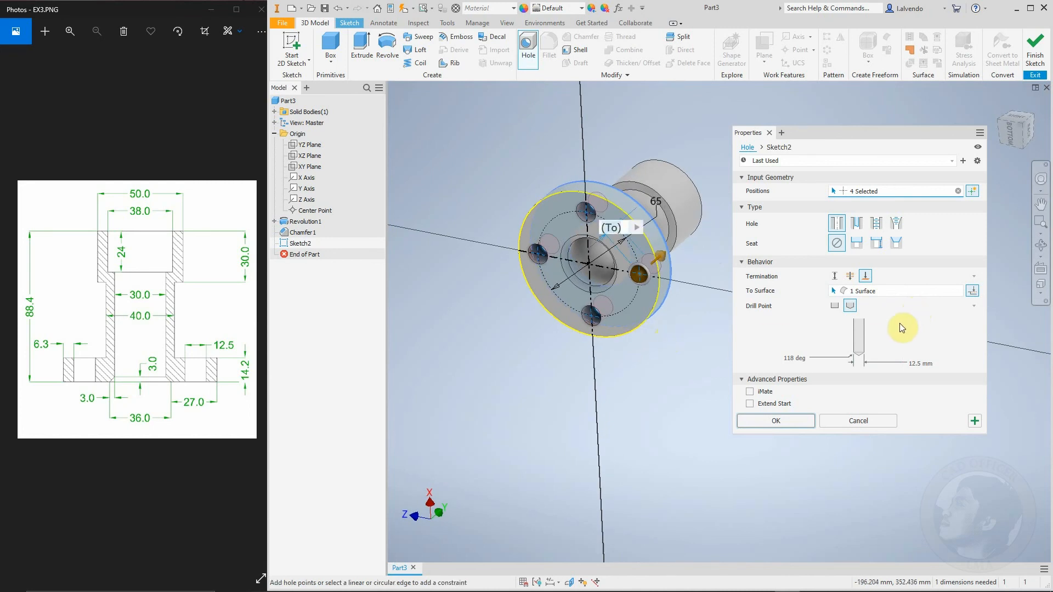
pyautogui.click(778, 421)
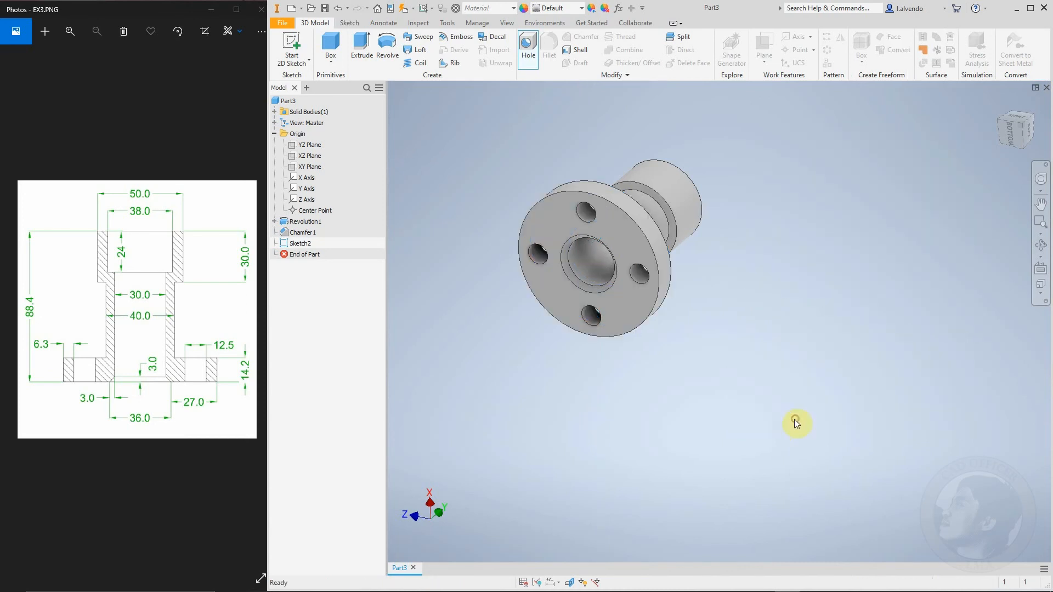
# Examine the finished bushing from the home, front, top and side views and from the flange side.
pyautogui.keyDown('shift'); pyautogui.moveTo(676, 357); pyautogui.dragTo(778, 360, button='middle'); pyautogui.keyUp('shift')
pyautogui.moveTo(633, 340); pyautogui.dragTo(732, 409, button='middle')
pyautogui.scroll(-3, 630, 334)
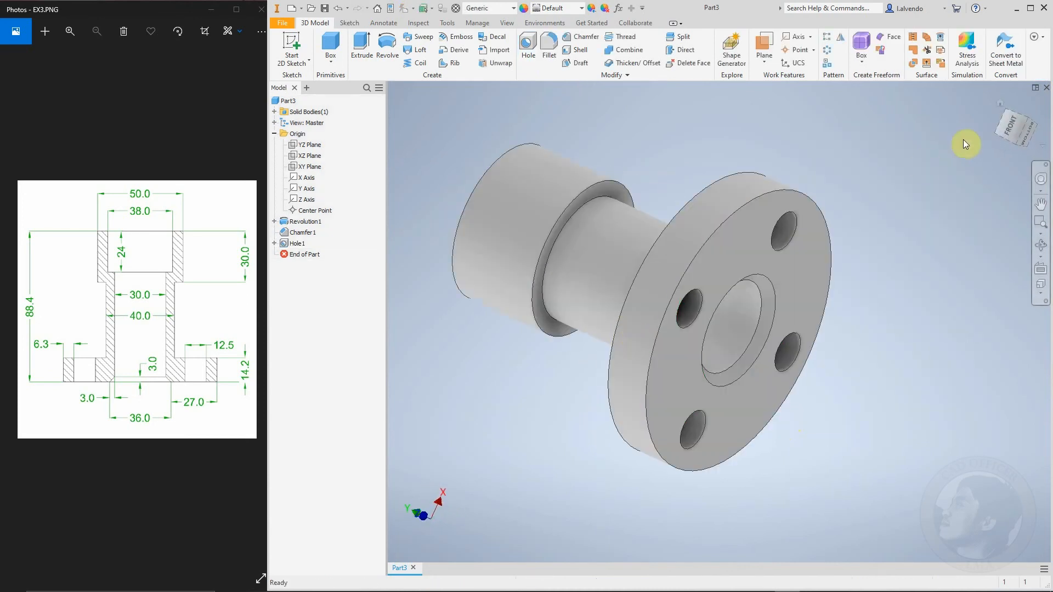
pyautogui.moveTo(877, 259); pyautogui.dragTo(902, 249, button='middle')
pyautogui.click(1000, 104)
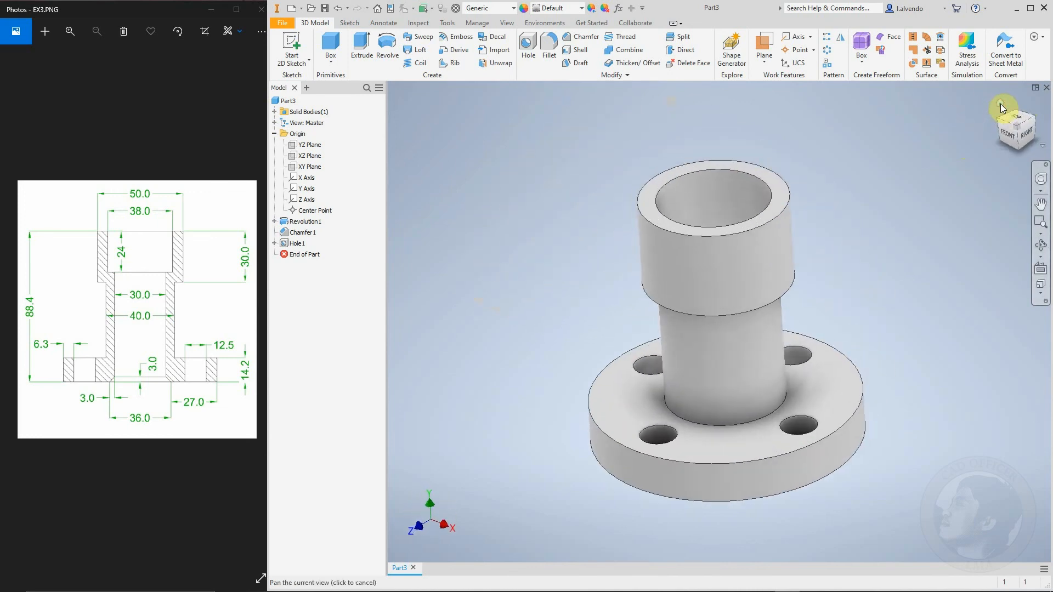
pyautogui.click(1012, 137)
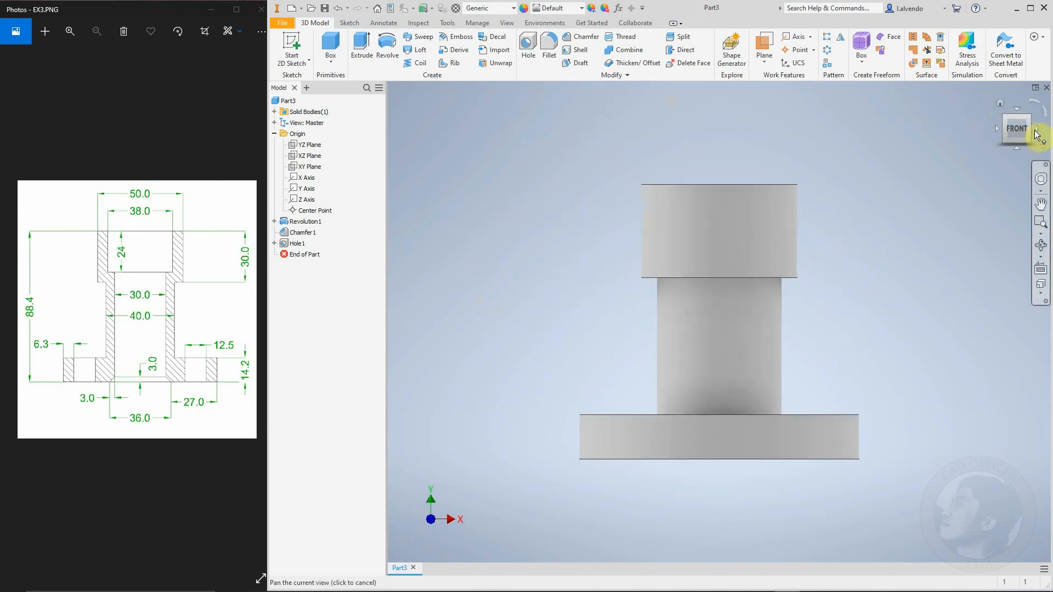
pyautogui.click(1017, 112)
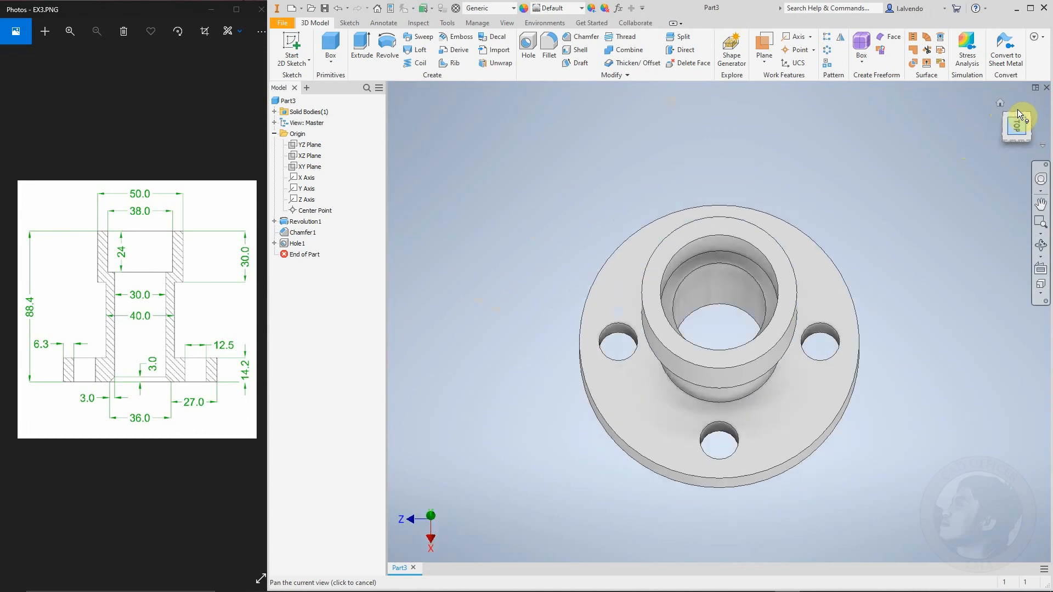
pyautogui.click(996, 127)
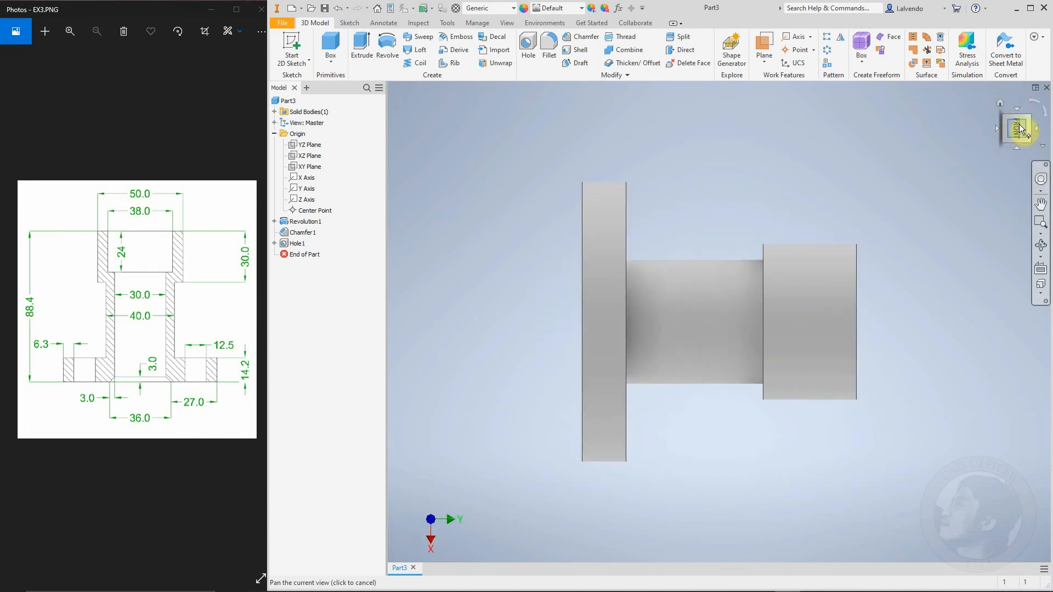
pyautogui.click(1036, 131)
pyautogui.click(1035, 129)
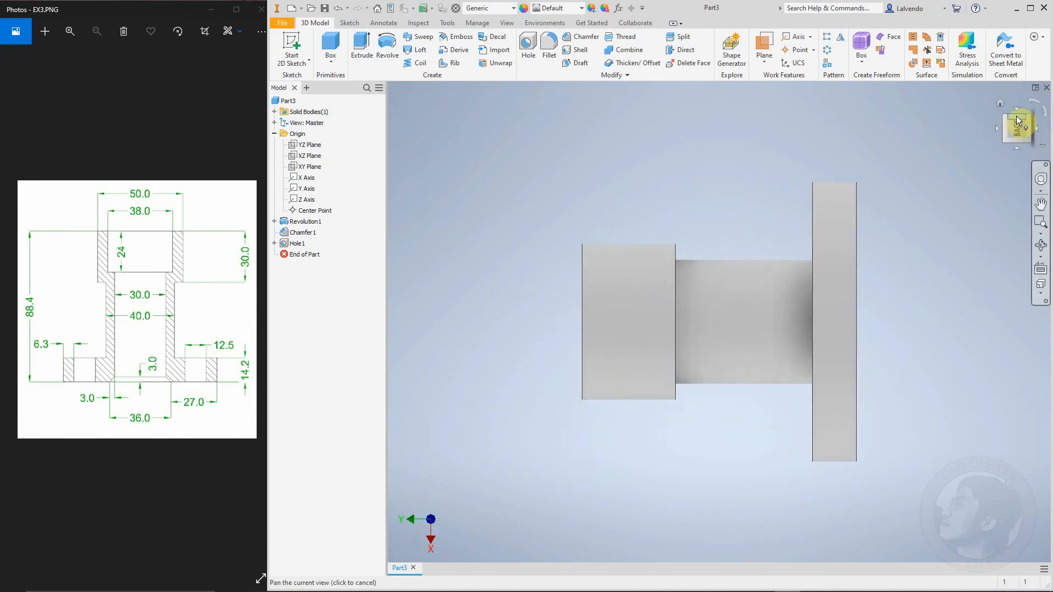
pyautogui.click(1030, 120)
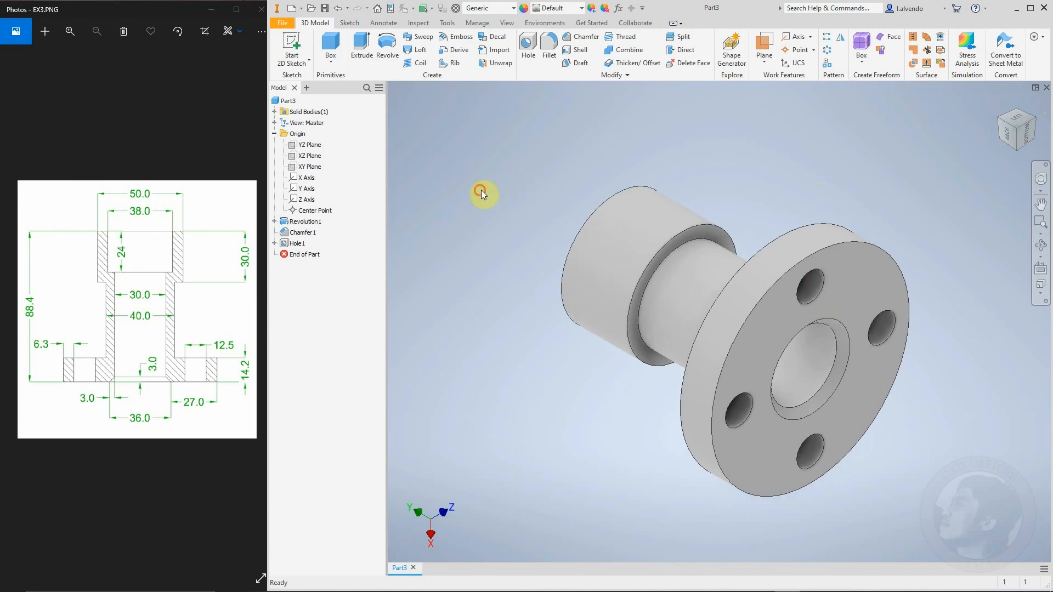
# Show a half section of the bushing along the XY plane and inspect the cut profile face-on and at an angle.
pyautogui.click(507, 22)
pyautogui.click(439, 51)
pyautogui.click(403, 90)
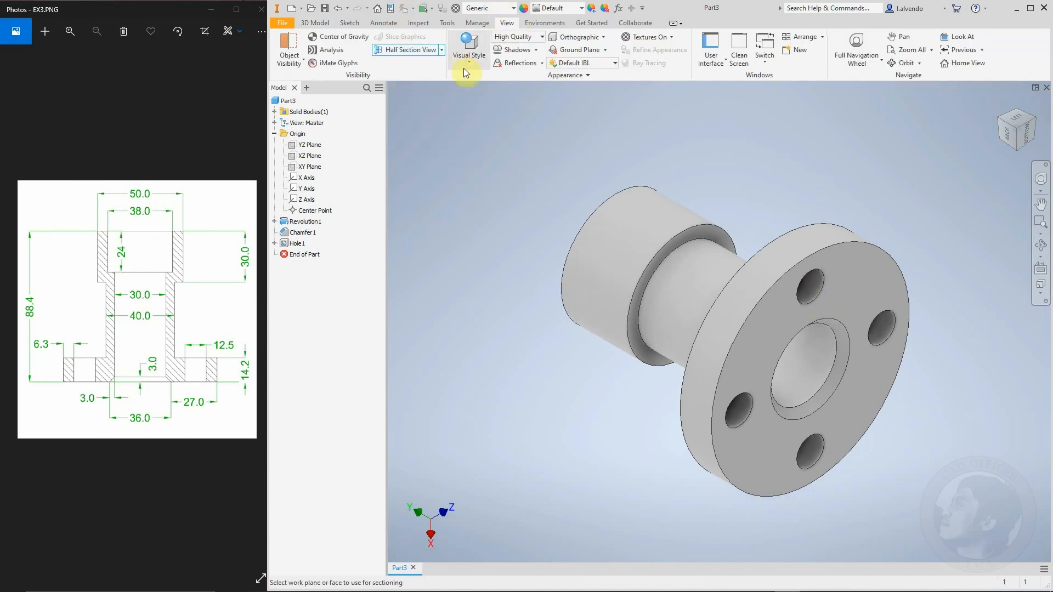
pyautogui.click(306, 168)
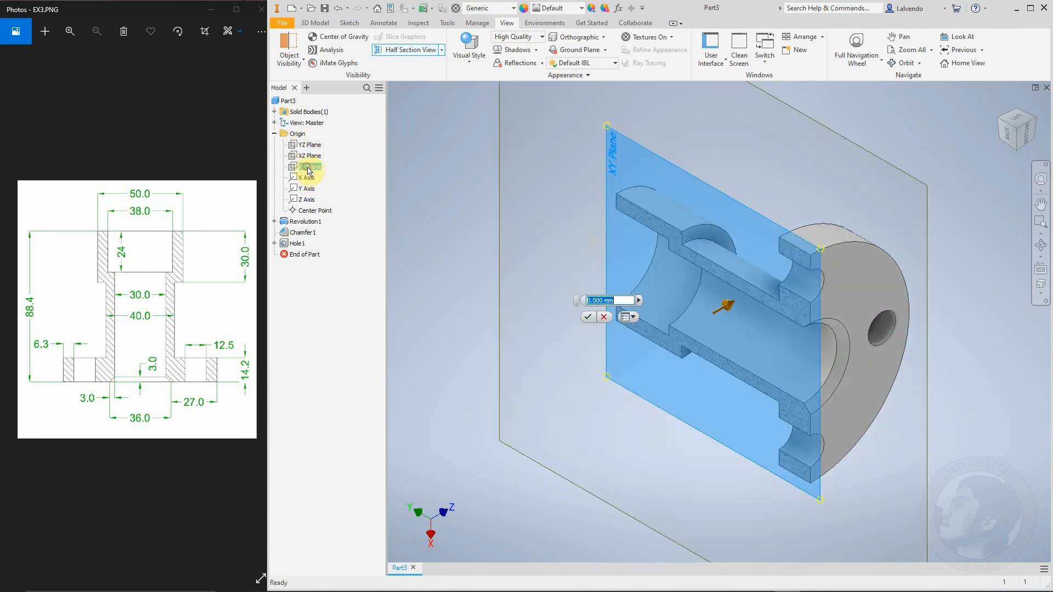
pyautogui.click(587, 318)
pyautogui.click(1008, 135)
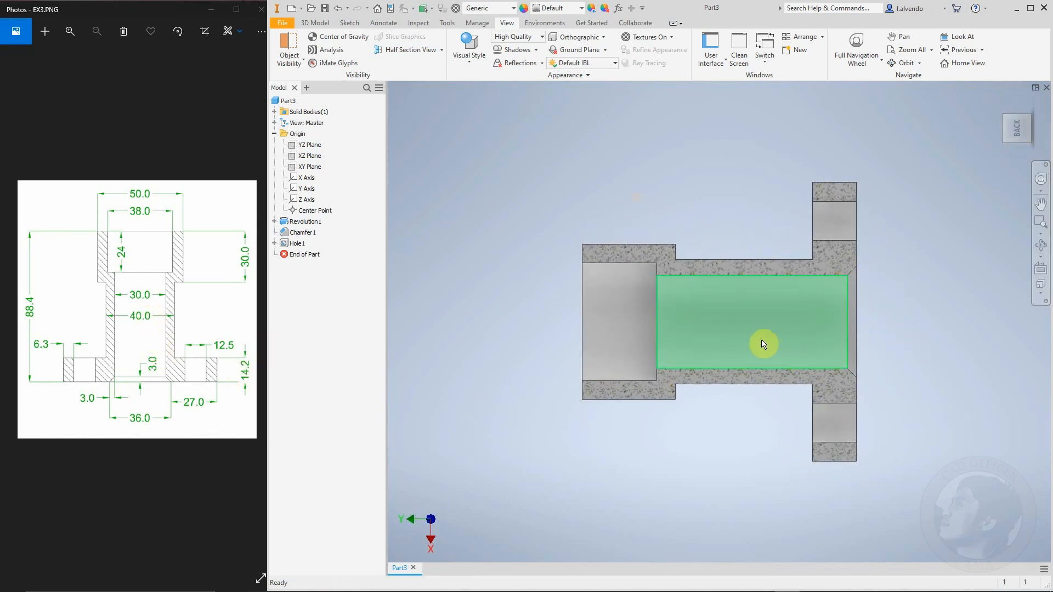
pyautogui.scroll(3, 761, 341)
pyautogui.keyDown('shift'); pyautogui.moveTo(768, 346); pyautogui.dragTo(727, 374, button='middle'); pyautogui.keyUp('shift')
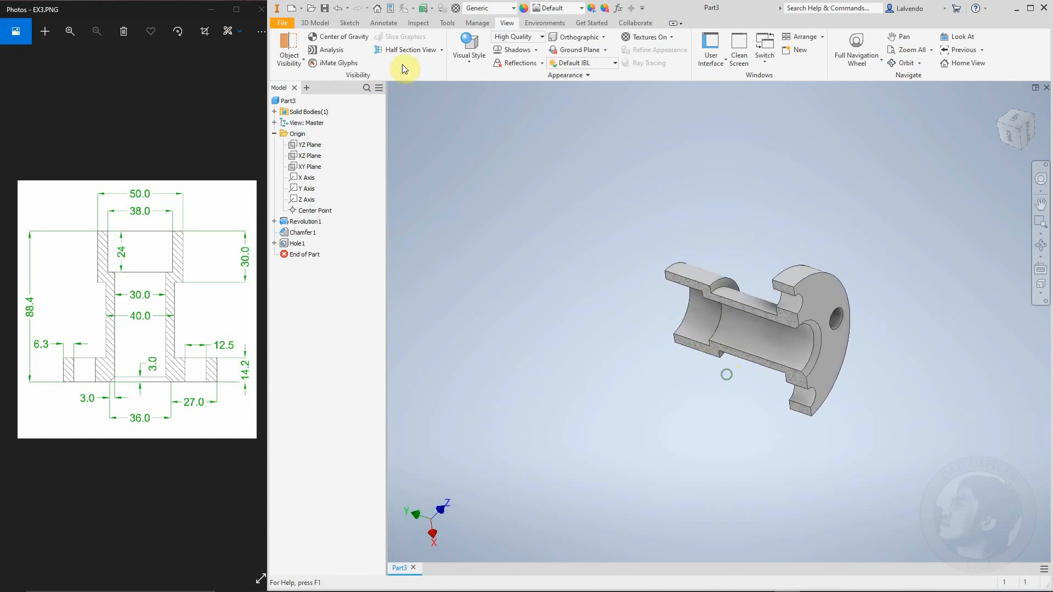
# End the half section view to show the whole bushing again.
pyautogui.click(442, 51)
pyautogui.click(405, 130)
pyautogui.scroll(-3, 787, 388)
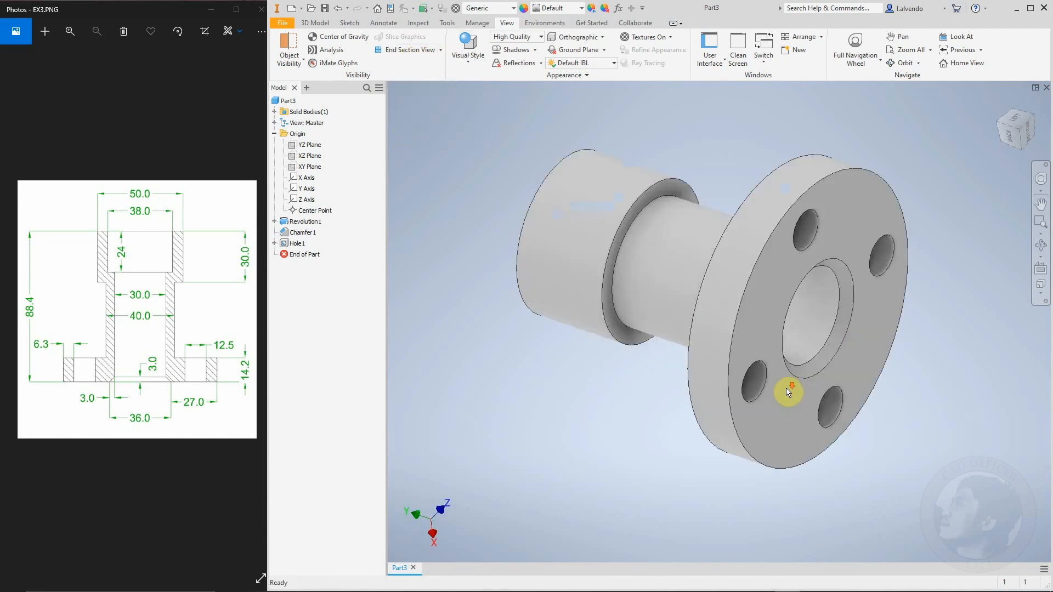
pyautogui.moveTo(782, 345); pyautogui.dragTo(777, 377, button='middle')
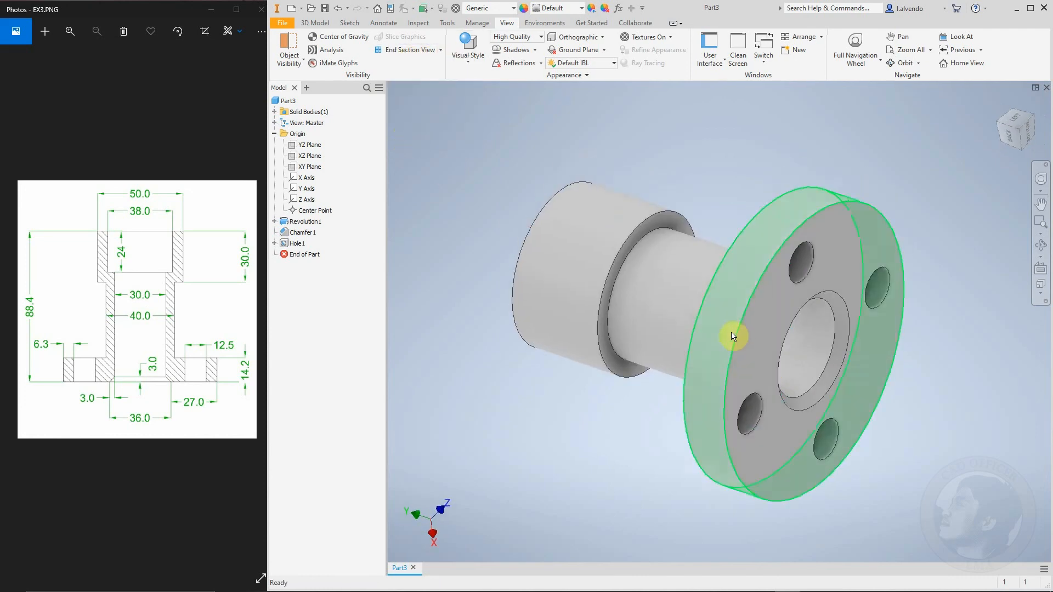
# Assign the Stainless Steel material to the bushing and look it over from several angles.
pyautogui.click(488, 9)
pyautogui.scroll(-1, 496, 313)
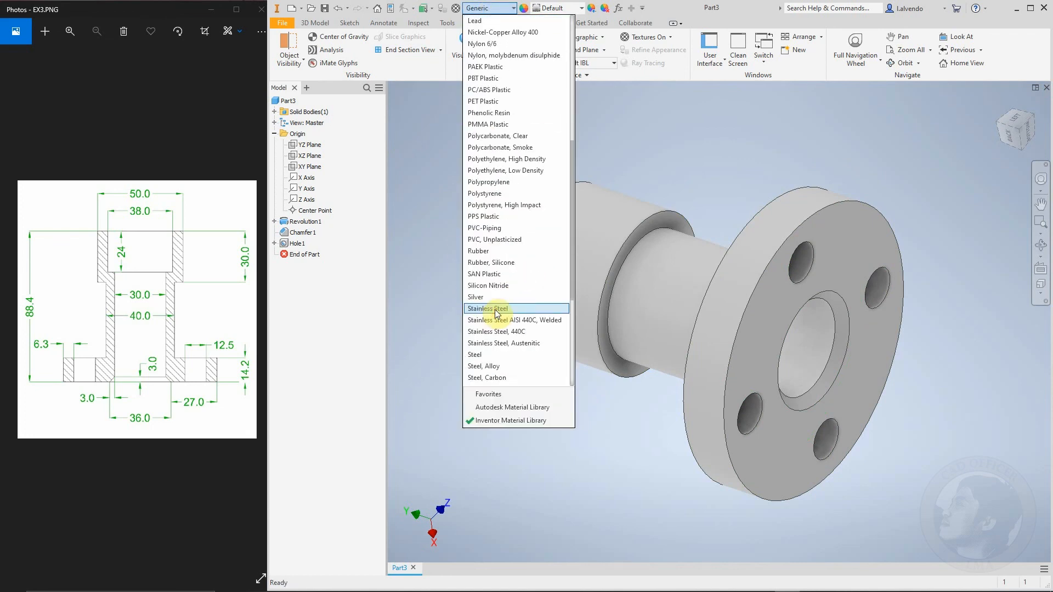
pyautogui.click(498, 309)
pyautogui.keyDown('shift'); pyautogui.moveTo(599, 336); pyautogui.dragTo(855, 377, button='middle'); pyautogui.keyUp('shift')
pyautogui.keyDown('shift'); pyautogui.moveTo(669, 361); pyautogui.dragTo(813, 407, button='middle'); pyautogui.keyUp('shift')
pyautogui.click(1018, 133)
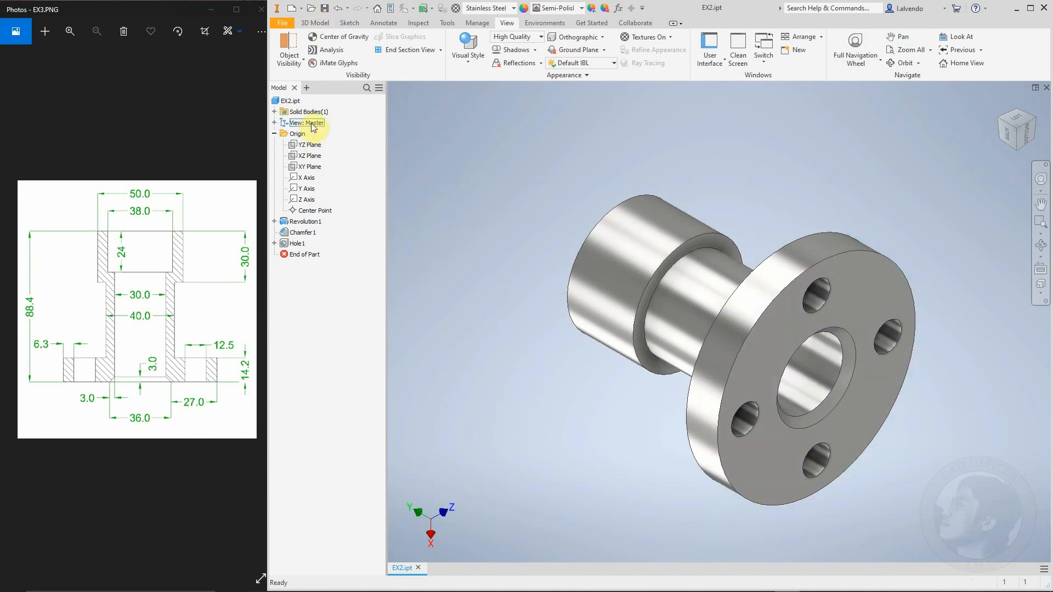
# Create a drawing of the part from the ANSI (mm).idw template with the A Size_ASM_1 view_wPL layout, accepting the base view at 1/2 scale.
pyautogui.rightClick(291, 102)
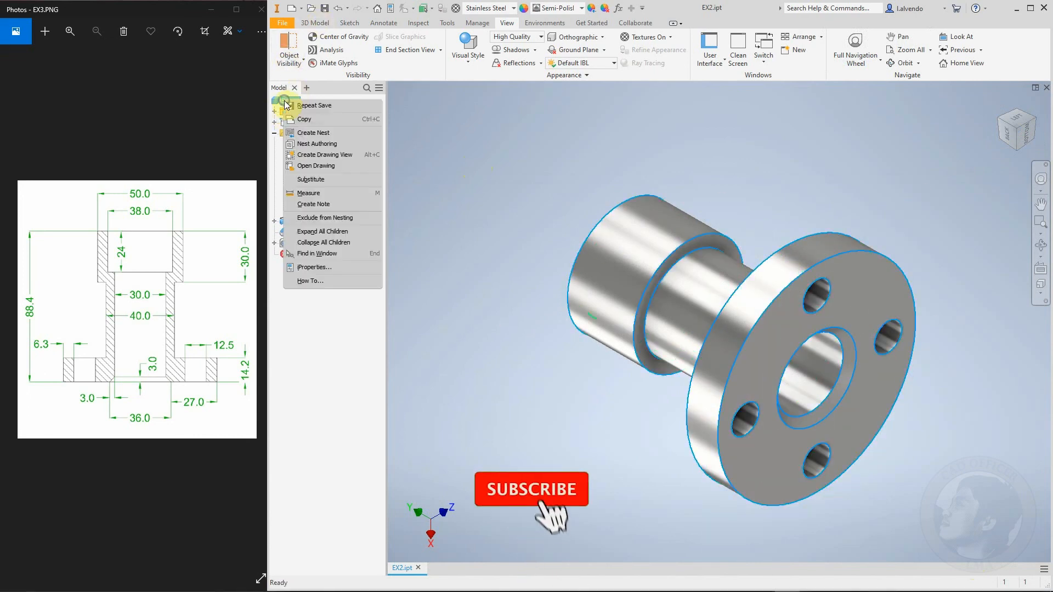
pyautogui.click(316, 154)
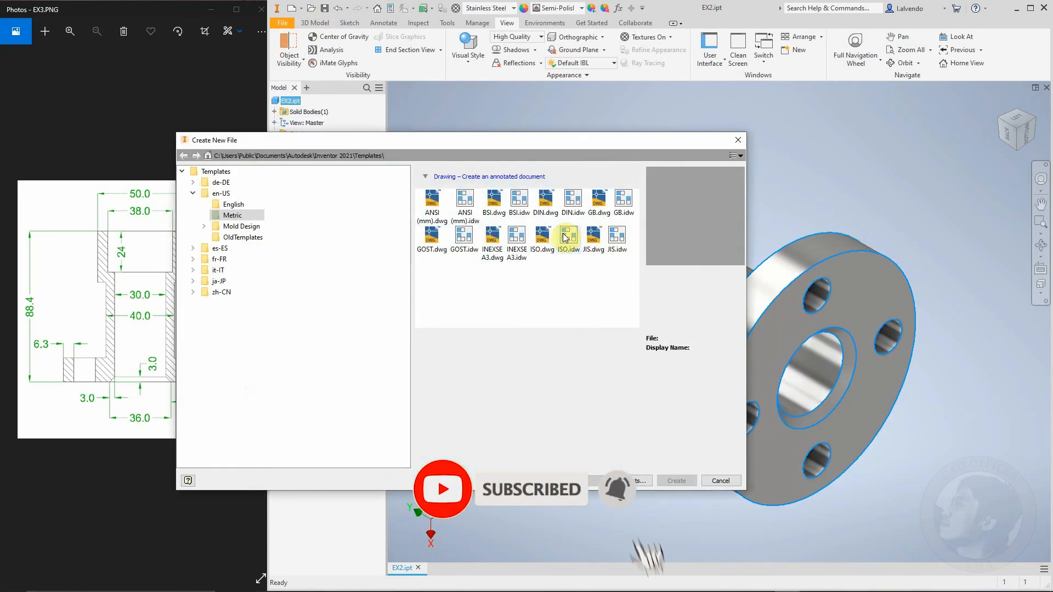
pyautogui.click(463, 202)
pyautogui.click(697, 324)
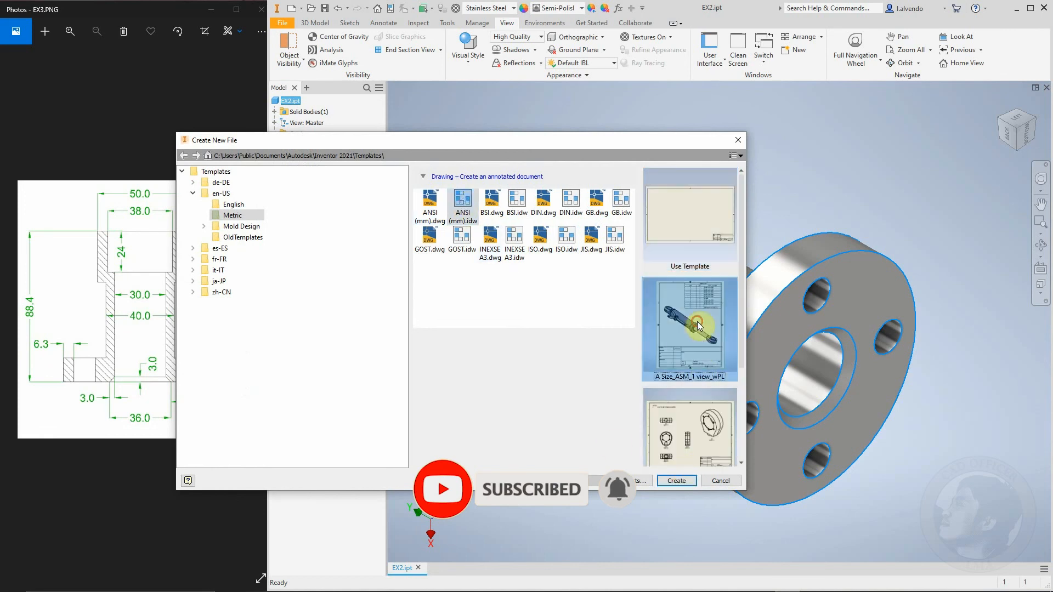
pyautogui.click(678, 482)
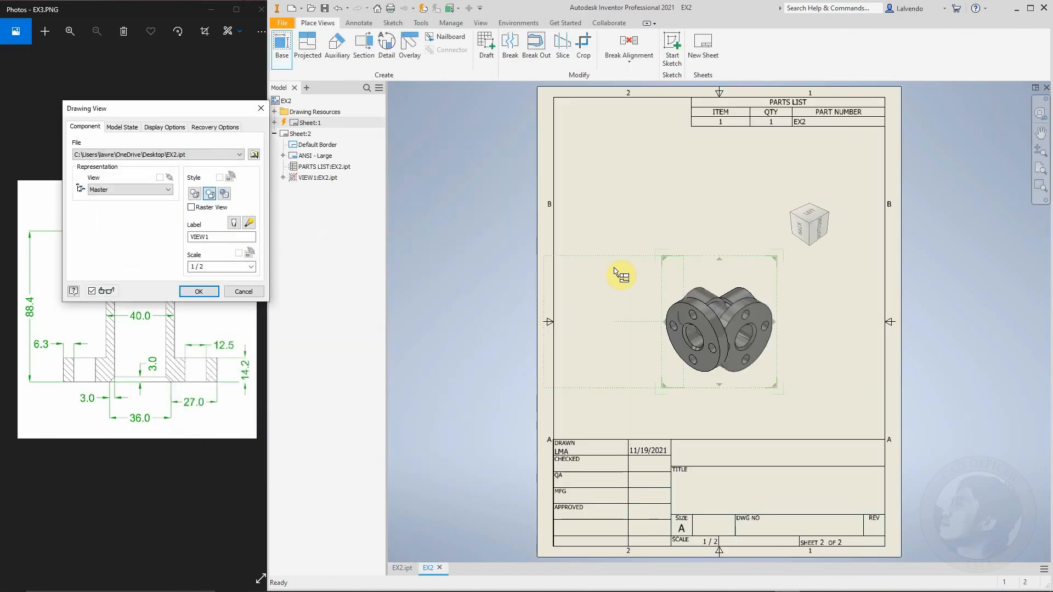
pyautogui.click(210, 291)
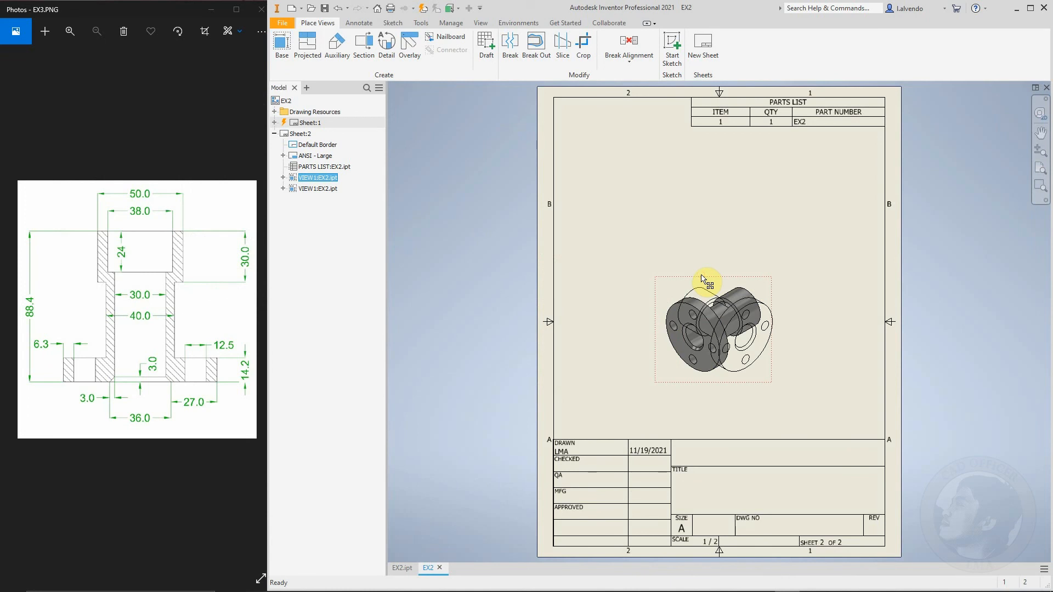
# Delete both existing isometric views of the bushing from the drawing sheet.
pyautogui.press('Delete')
pyautogui.click(649, 324)
pyautogui.press('Delete')
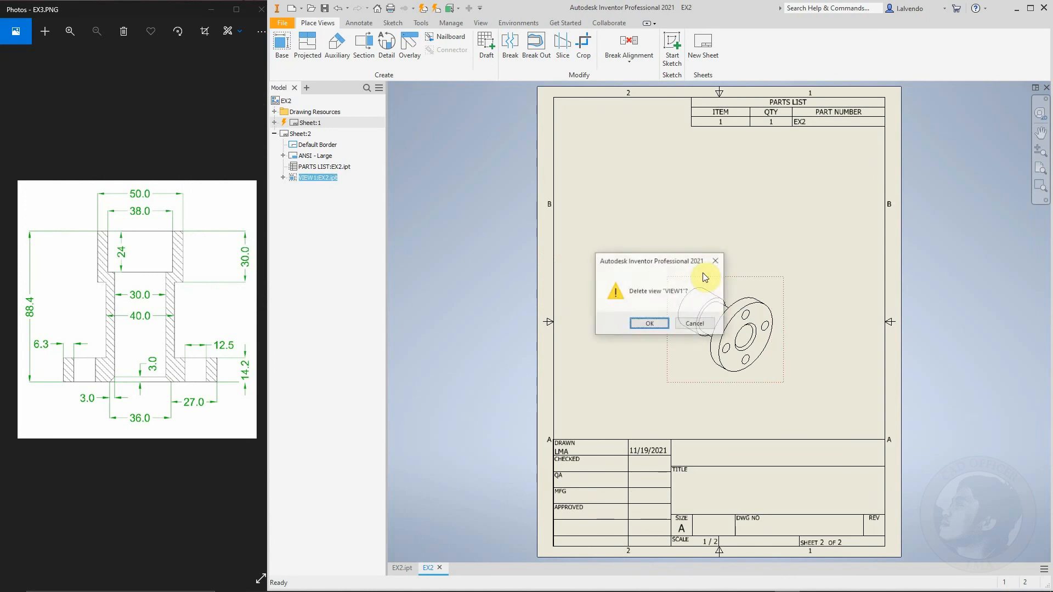
pyautogui.click(649, 323)
# Place a base view of the bushing in the Top orientation at 1/2 scale in the sheet's upper-left area.
pyautogui.click(282, 47)
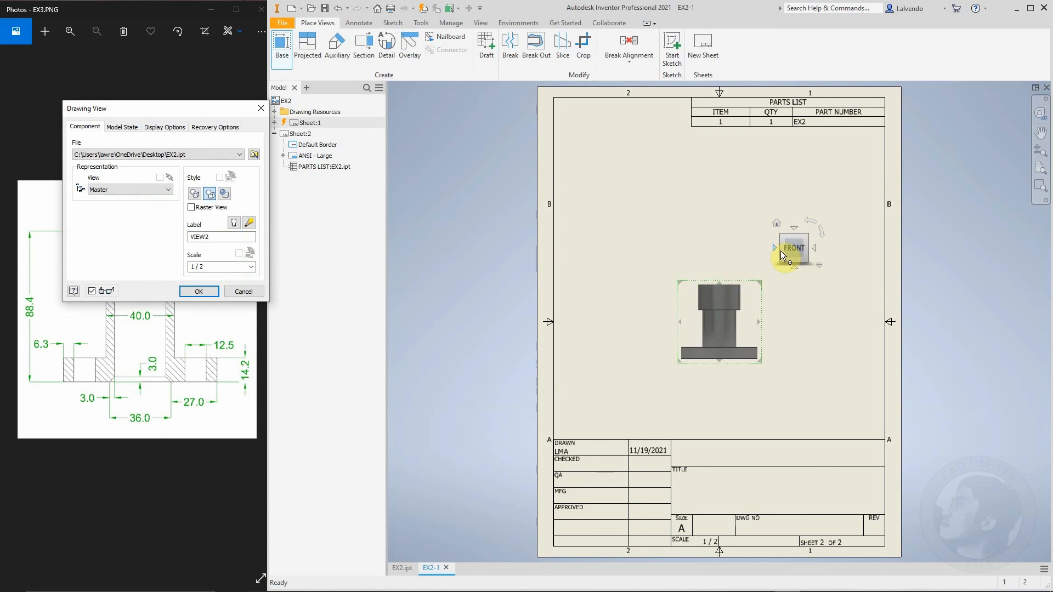
pyautogui.click(794, 268)
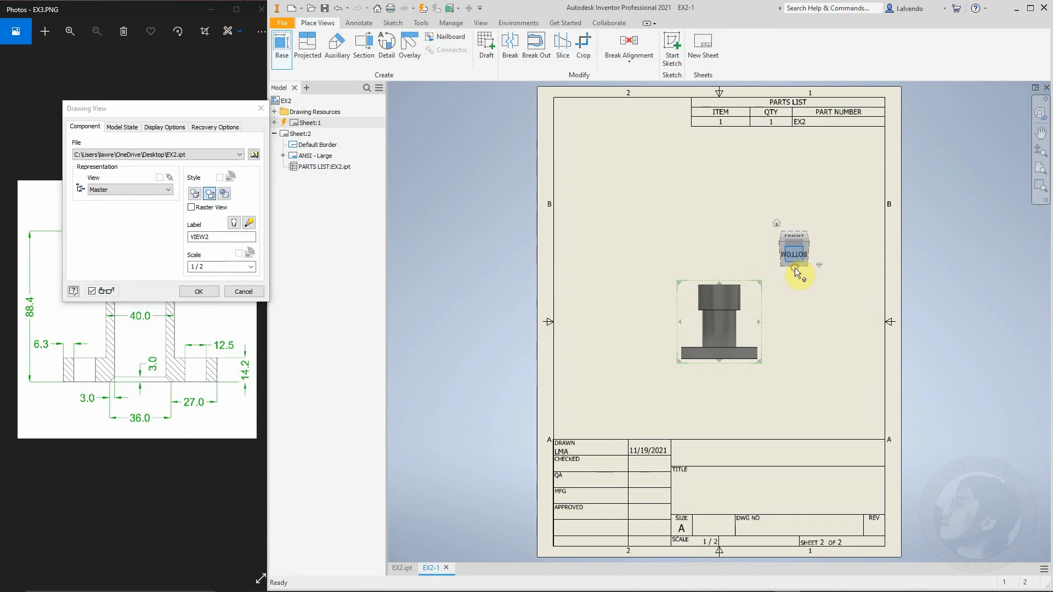
pyautogui.click(794, 228)
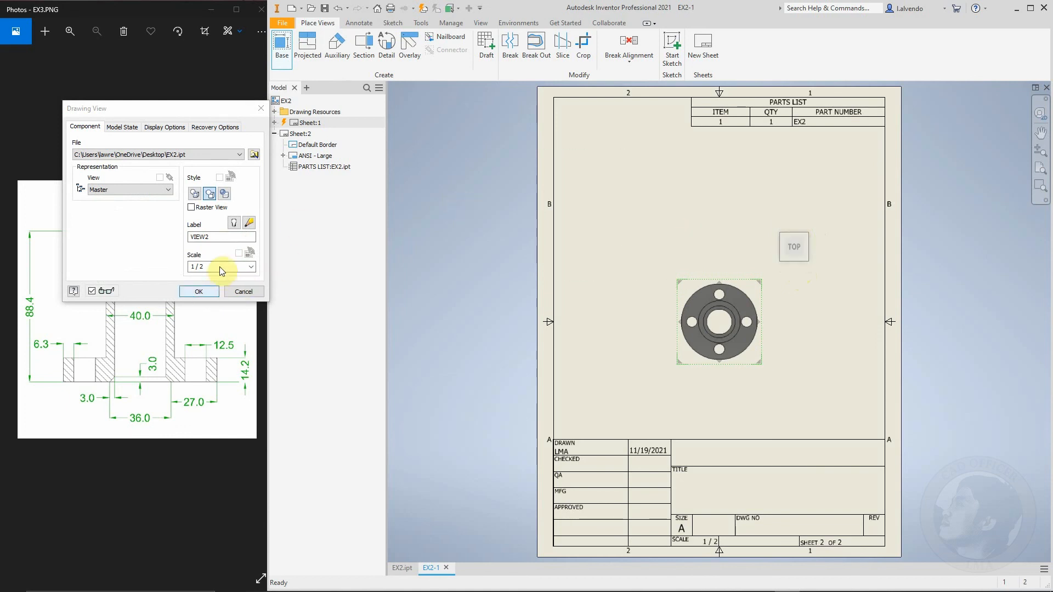
pyautogui.click(214, 294)
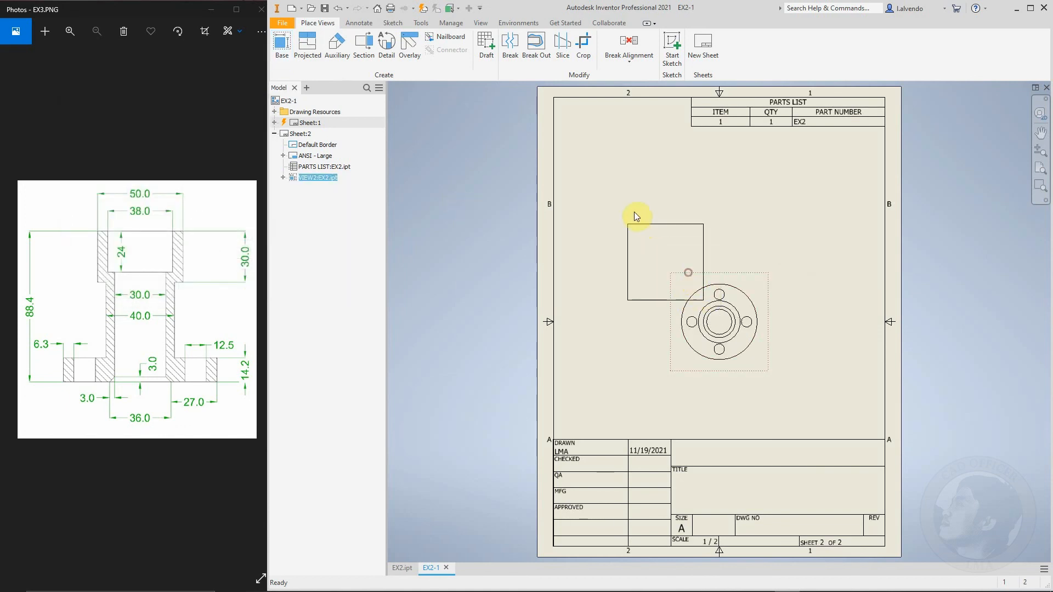
pyautogui.moveTo(623, 188); pyautogui.dragTo(623, 189)
# Create section view A-A from a vertical cut through the centre of the top view, placed to its right.
pyautogui.click(363, 44)
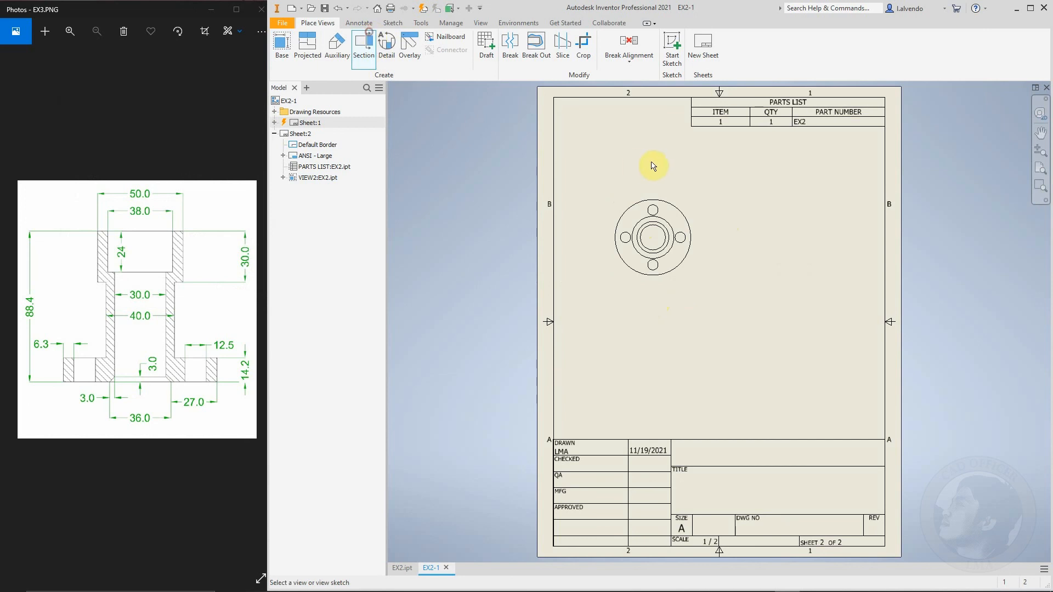
pyautogui.click(653, 198)
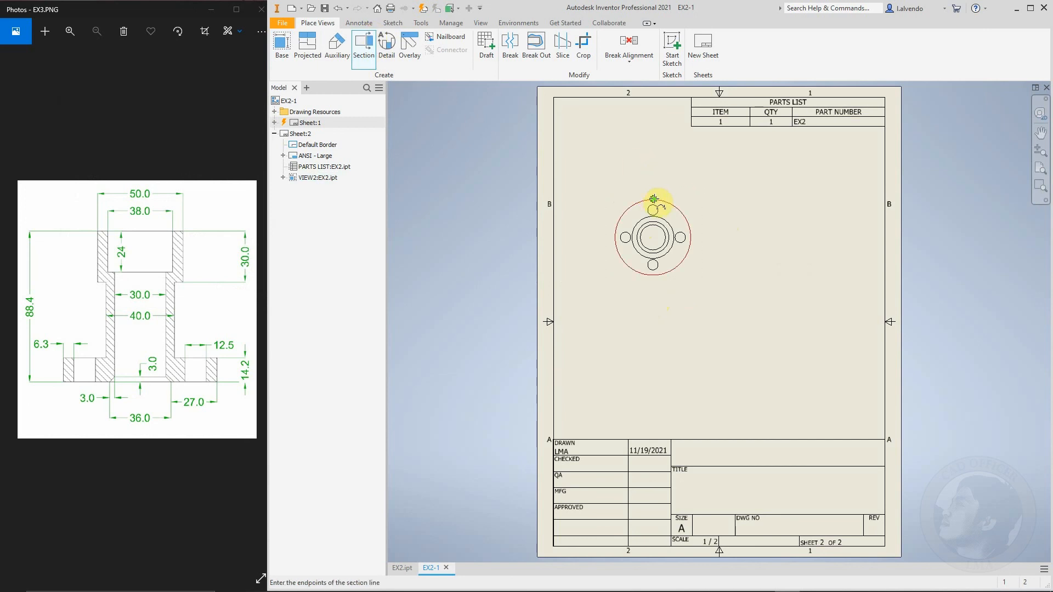
pyautogui.click(653, 293)
pyautogui.rightClick(658, 293)
pyautogui.click(719, 294)
pyautogui.click(782, 265)
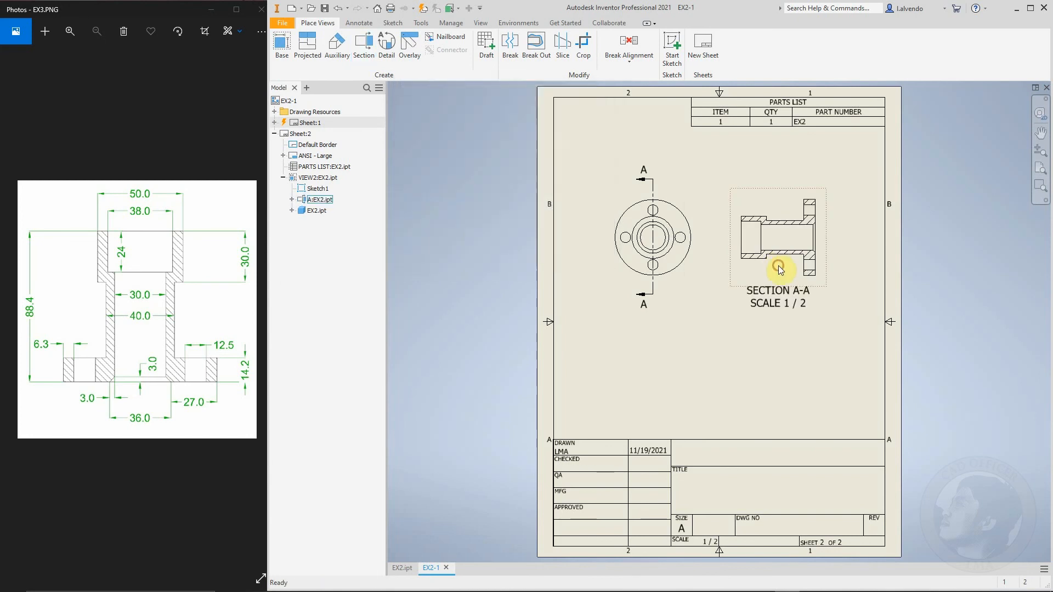
# Project an isometric view from the top view and position it below the other two views.
pyautogui.moveTo(772, 357)
pyautogui.mouseDown(button='middle')
pyautogui.moveTo(733, 341)
pyautogui.moveTo(710, 375)
pyautogui.mouseUp(button='middle')
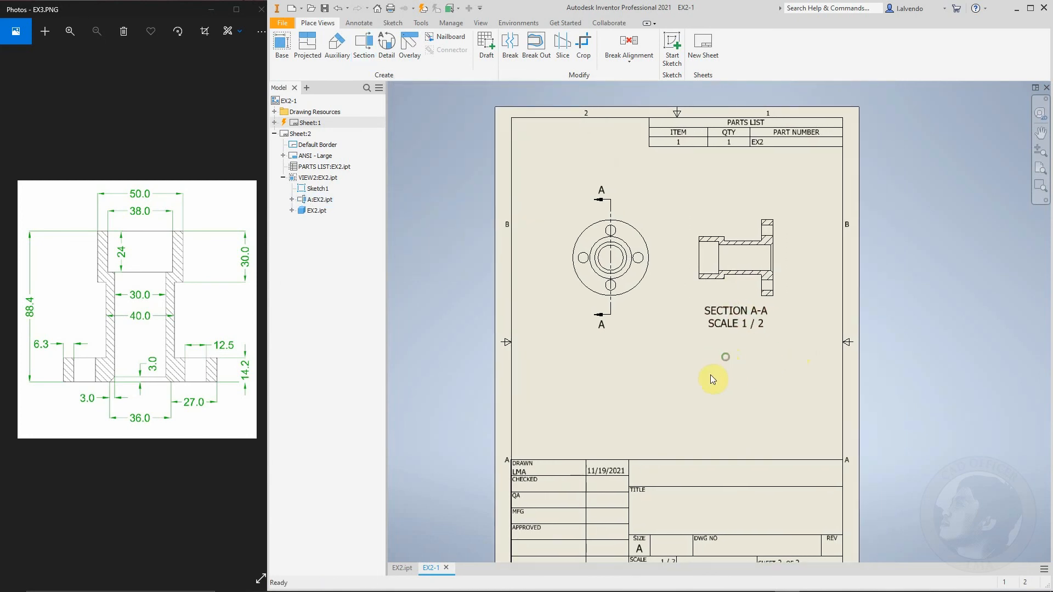
pyautogui.click(307, 44)
pyautogui.click(638, 224)
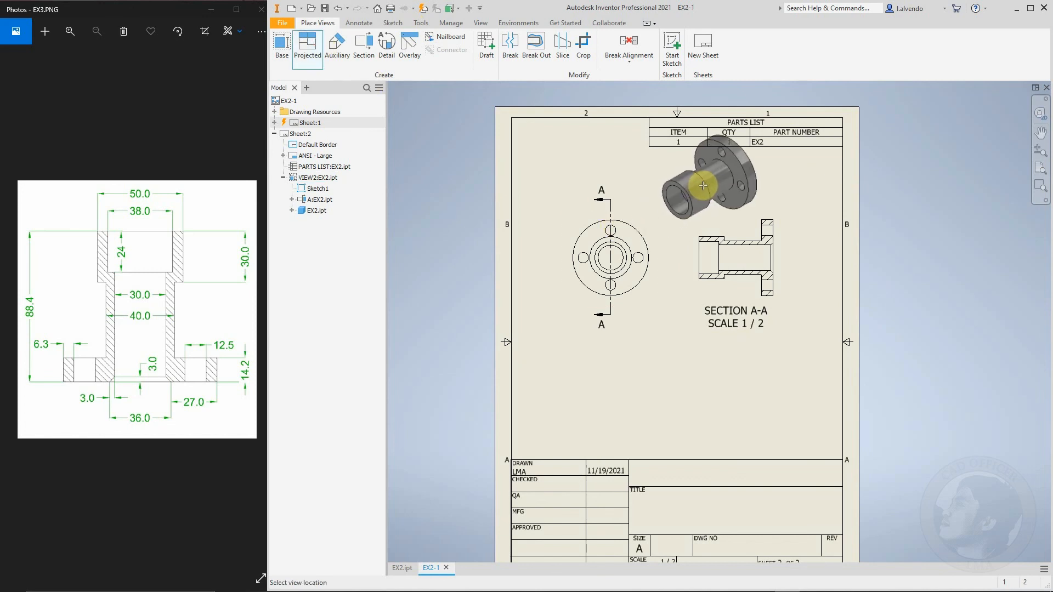
pyautogui.click(696, 189)
pyautogui.rightClick(697, 191)
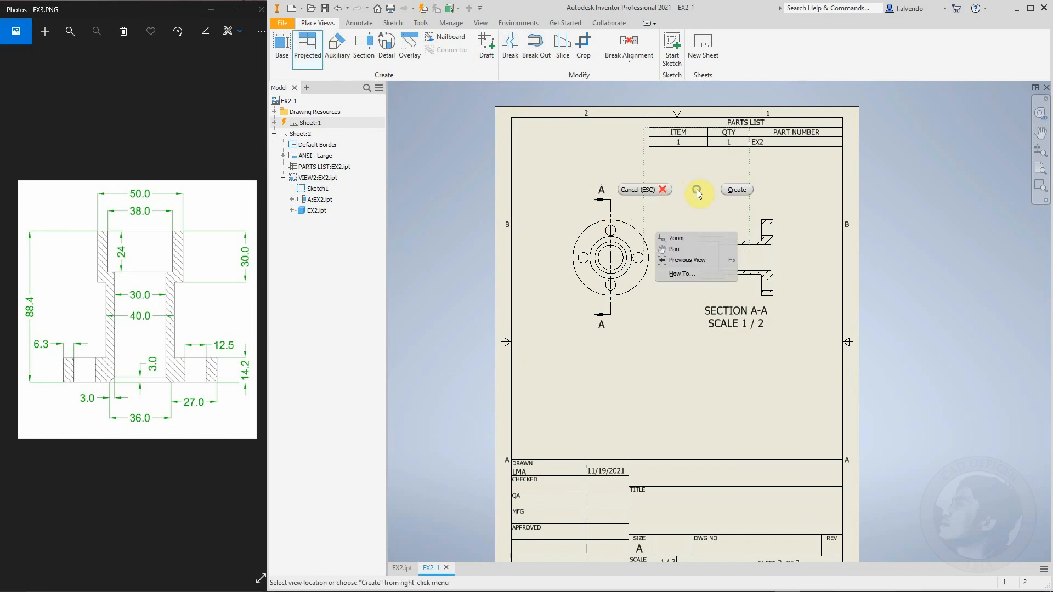
pyautogui.click(735, 189)
pyautogui.moveTo(672, 235); pyautogui.dragTo(653, 434)
# Display the isometric view shaded with hidden lines removed.
pyautogui.doubleClick(676, 432)
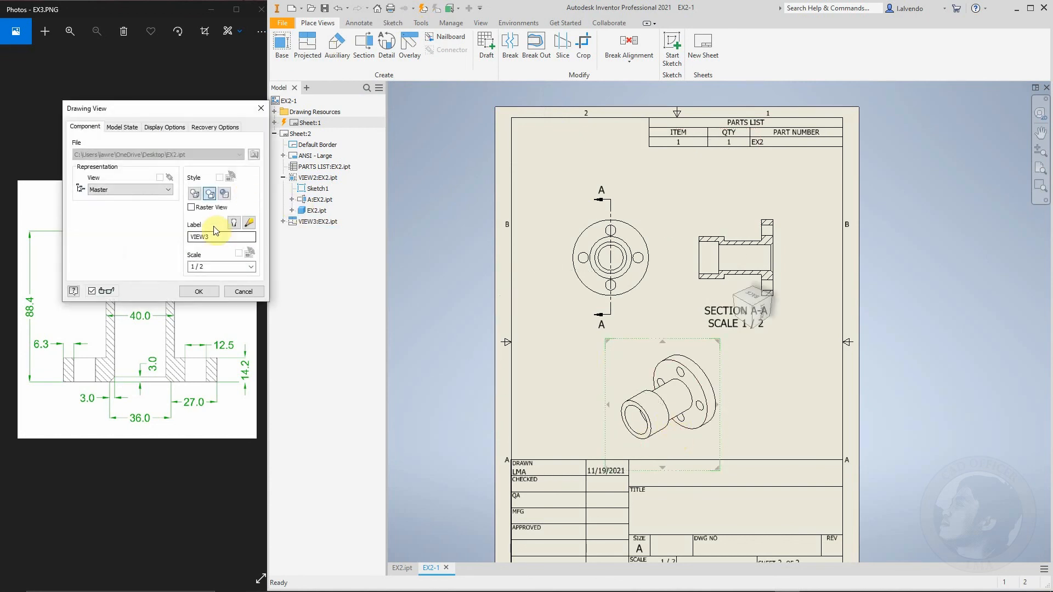
pyautogui.click(225, 193)
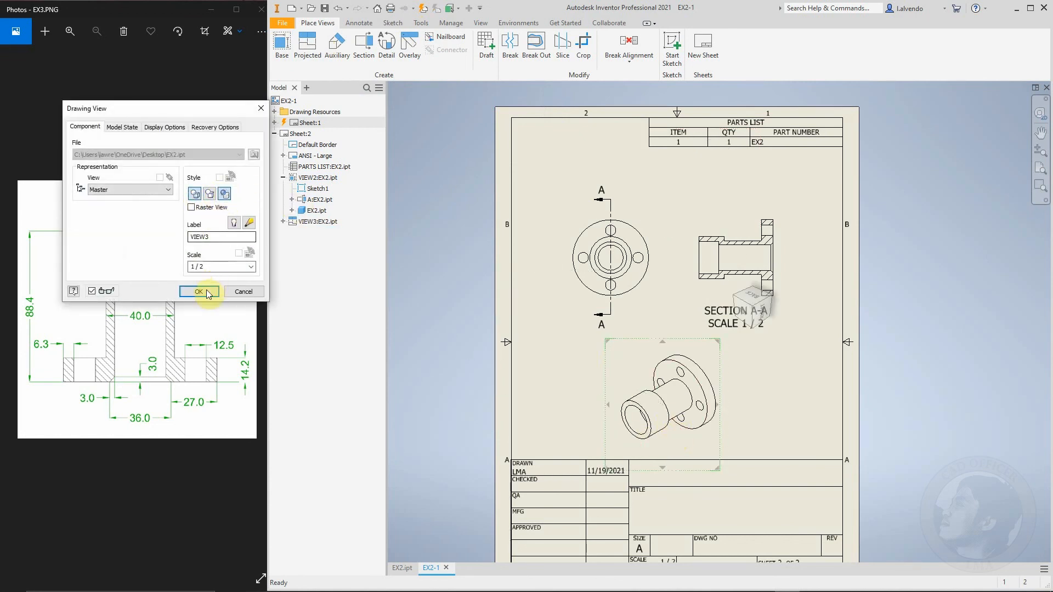
pyautogui.click(203, 291)
pyautogui.doubleClick(638, 365)
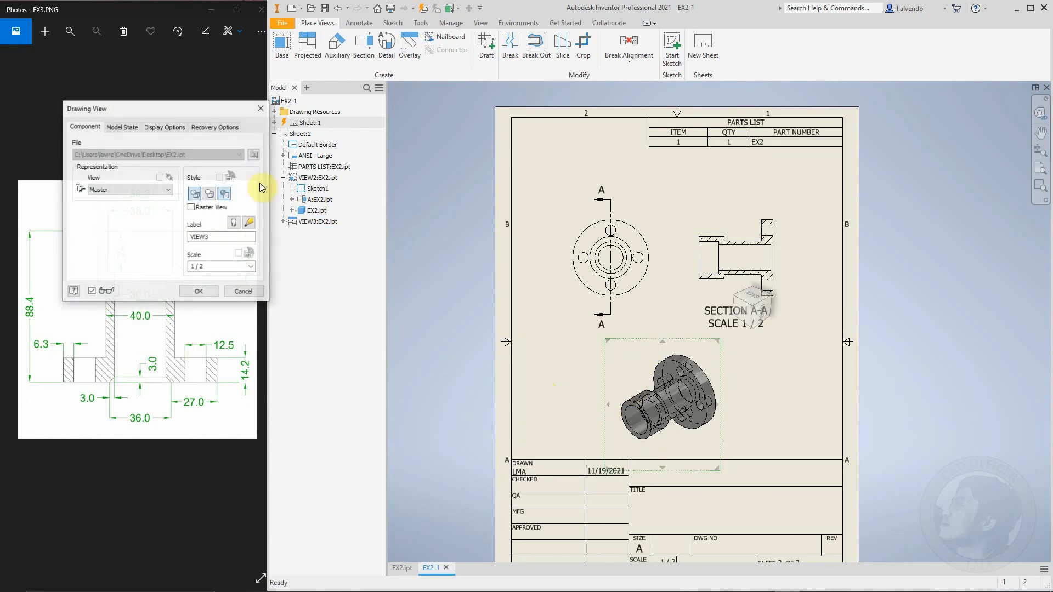
pyautogui.click(210, 193)
pyautogui.click(199, 291)
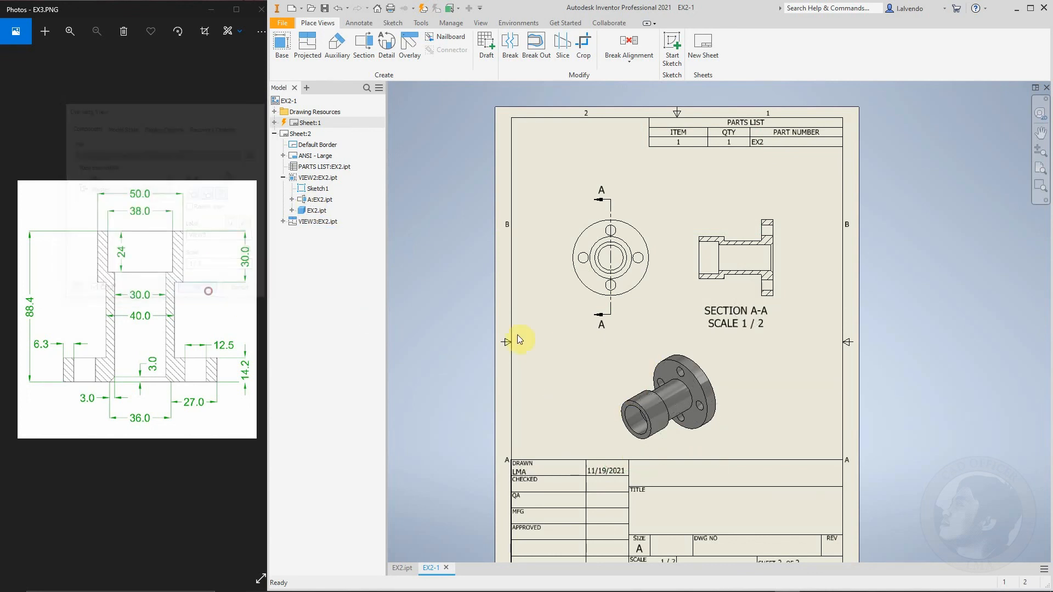
# Shift the section view and the top view slightly upward on the sheet.
pyautogui.moveTo(769, 404); pyautogui.dragTo(733, 370, button='middle')
pyautogui.moveTo(743, 202); pyautogui.dragTo(746, 183)
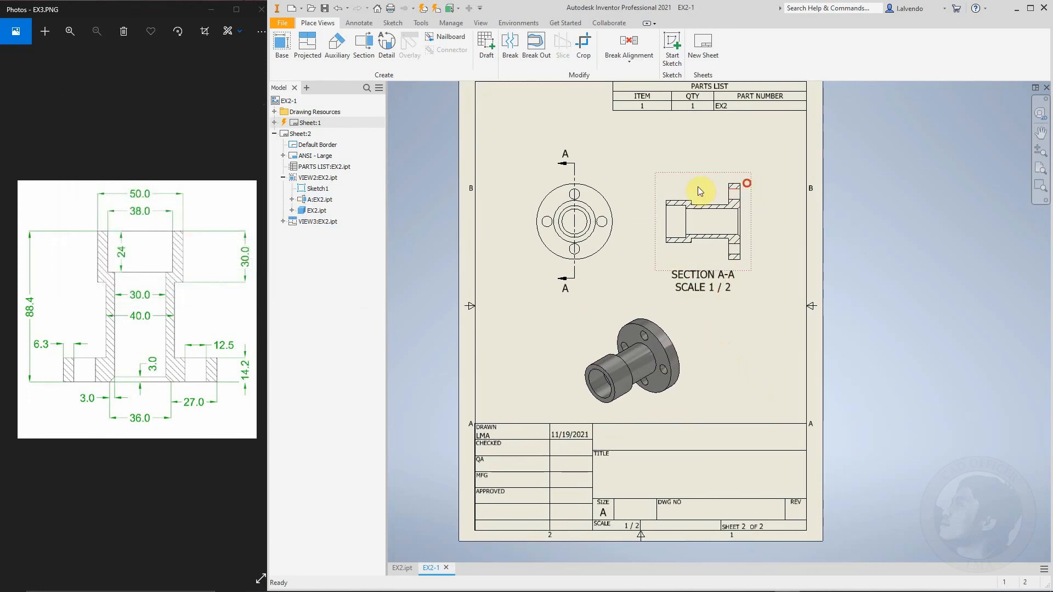
pyautogui.moveTo(604, 174); pyautogui.dragTo(601, 158)
# Add a centerline bisector along the bushing's axis in section view A-A, between the collar's two outer edges.
pyautogui.scroll(-3, 686, 194)
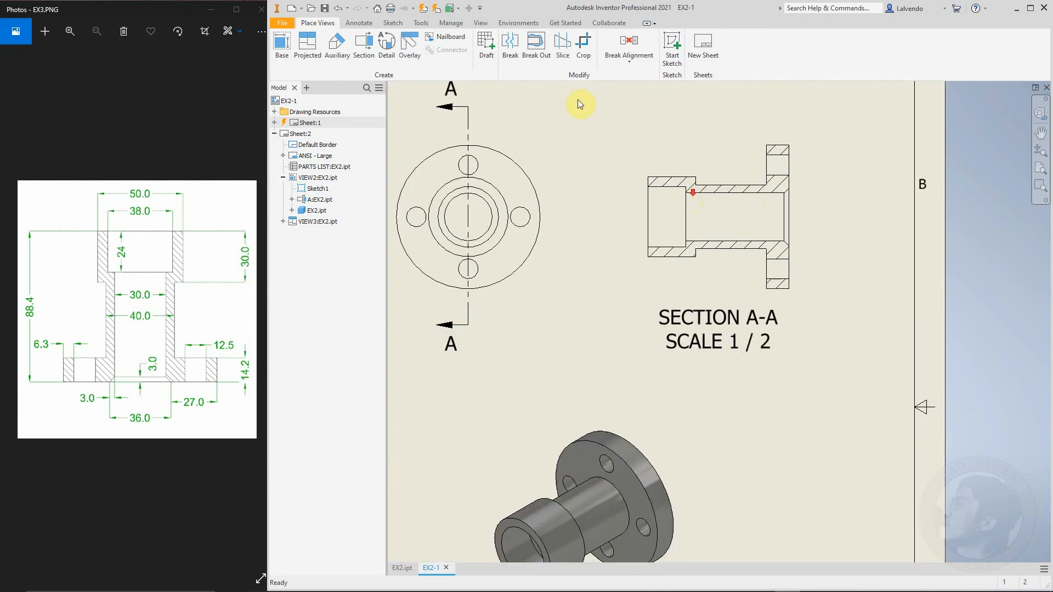
pyautogui.click(359, 23)
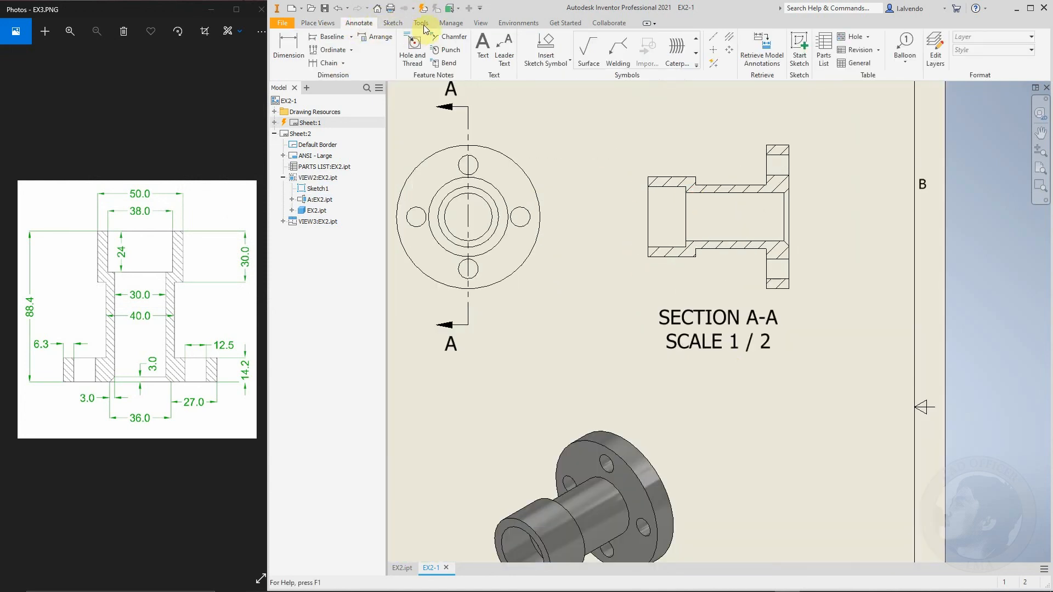
pyautogui.click(392, 23)
pyautogui.click(358, 23)
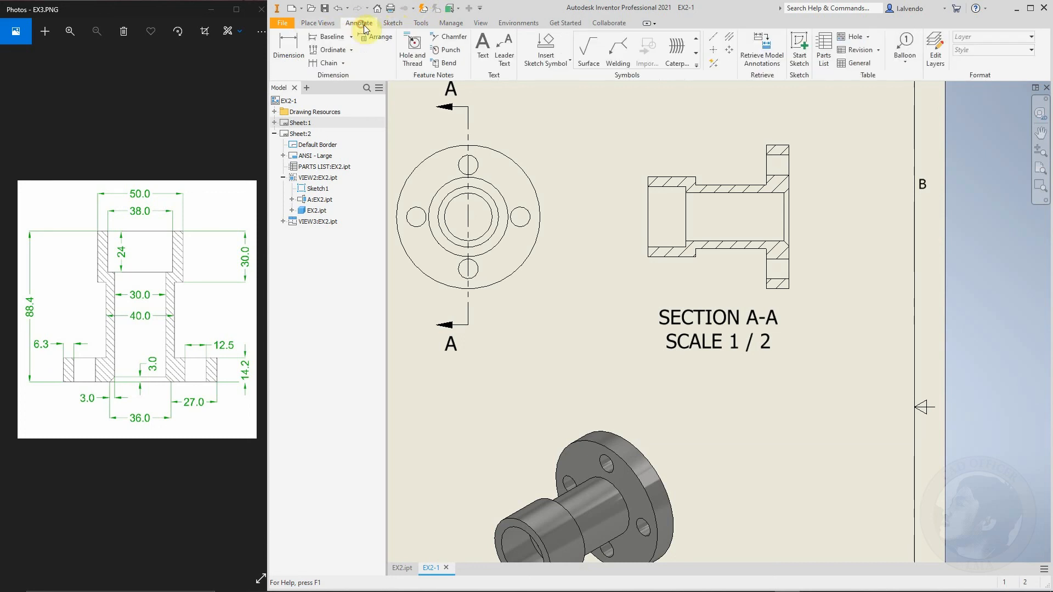
pyautogui.click(728, 36)
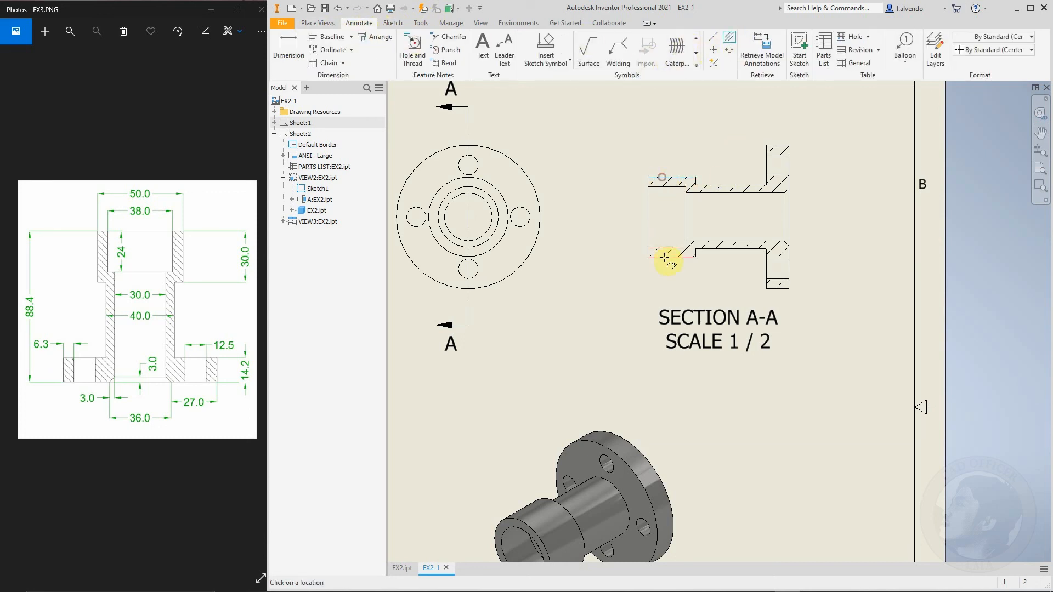
pyautogui.click(662, 258)
pyautogui.press('Escape')
# Add a centered pattern through the four flange holes around the bore in the top view.
pyautogui.moveTo(716, 295); pyautogui.dragTo(769, 294, button='middle')
pyautogui.moveTo(675, 303); pyautogui.dragTo(700, 310, button='middle')
pyautogui.click(728, 50)
pyautogui.click(566, 215)
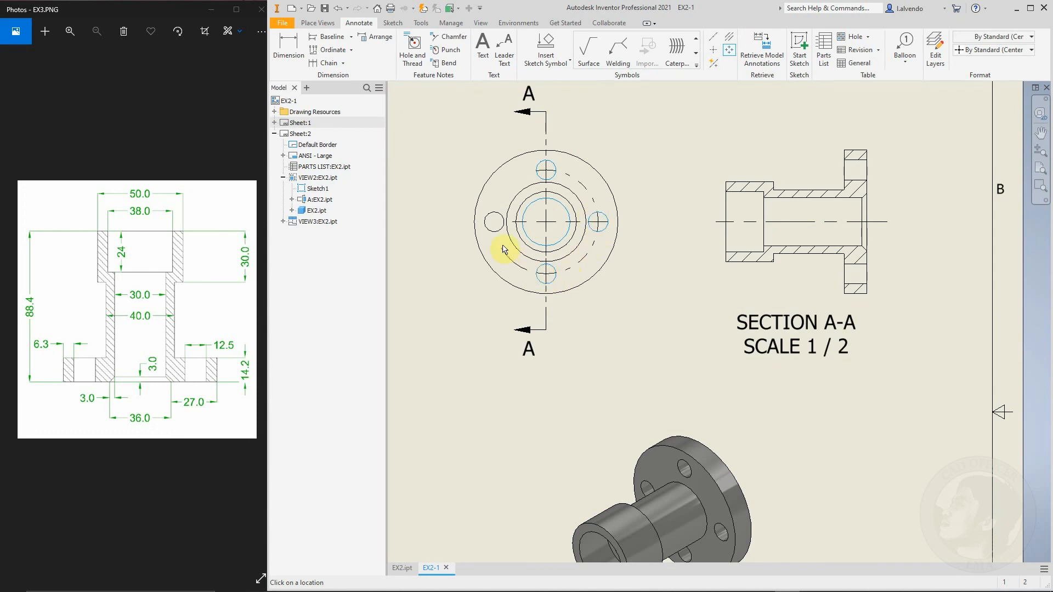
pyautogui.rightClick(547, 167)
pyautogui.click(591, 165)
# Dimension the diameters of the flange, the hole circle and the collar in the top view.
pyautogui.moveTo(663, 164); pyautogui.dragTo(663, 186, button='middle')
pyautogui.click(288, 48)
pyautogui.click(582, 195)
pyautogui.click(623, 133)
pyautogui.click(597, 222)
pyautogui.click(630, 159)
pyautogui.click(592, 234)
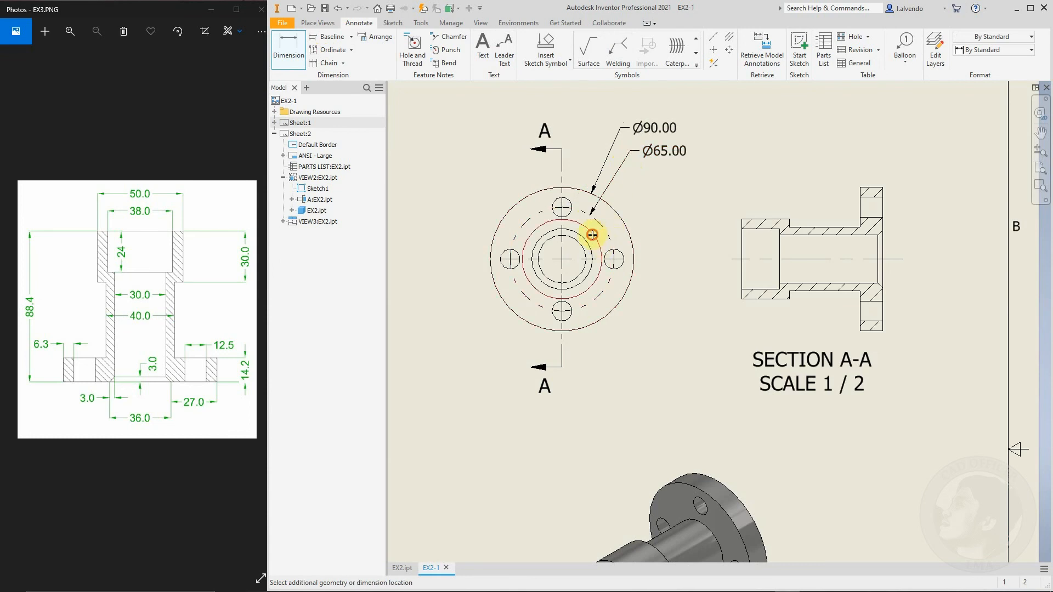
pyautogui.click(634, 177)
# Add centerline bisectors through the upper and lower flange holes in section view A-A.
pyautogui.moveTo(662, 258); pyautogui.dragTo(593, 240, button='middle')
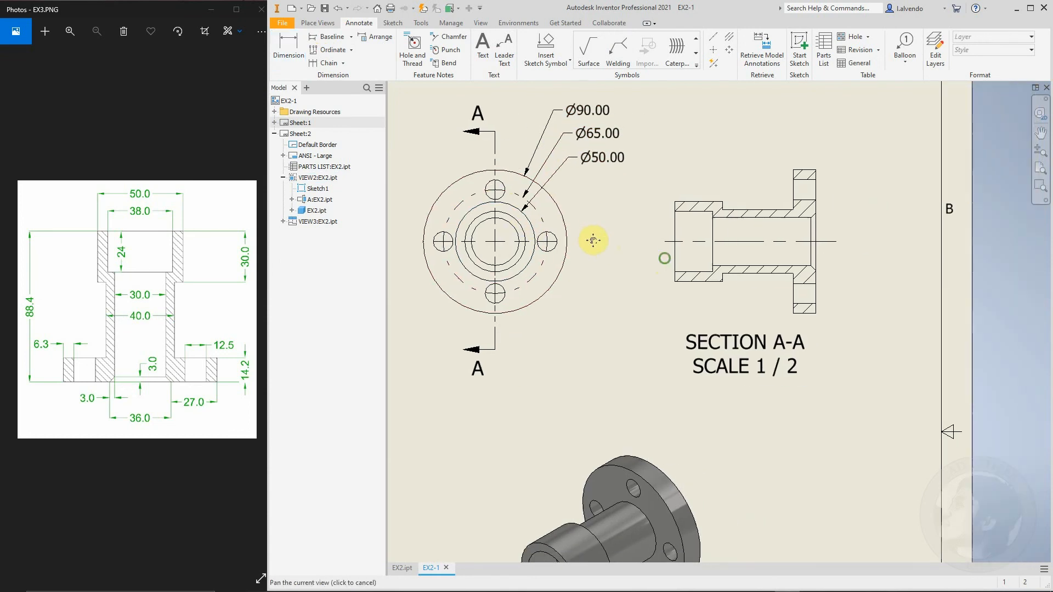
pyautogui.scroll(-3, 593, 240)
pyautogui.scroll(3, 557, 199)
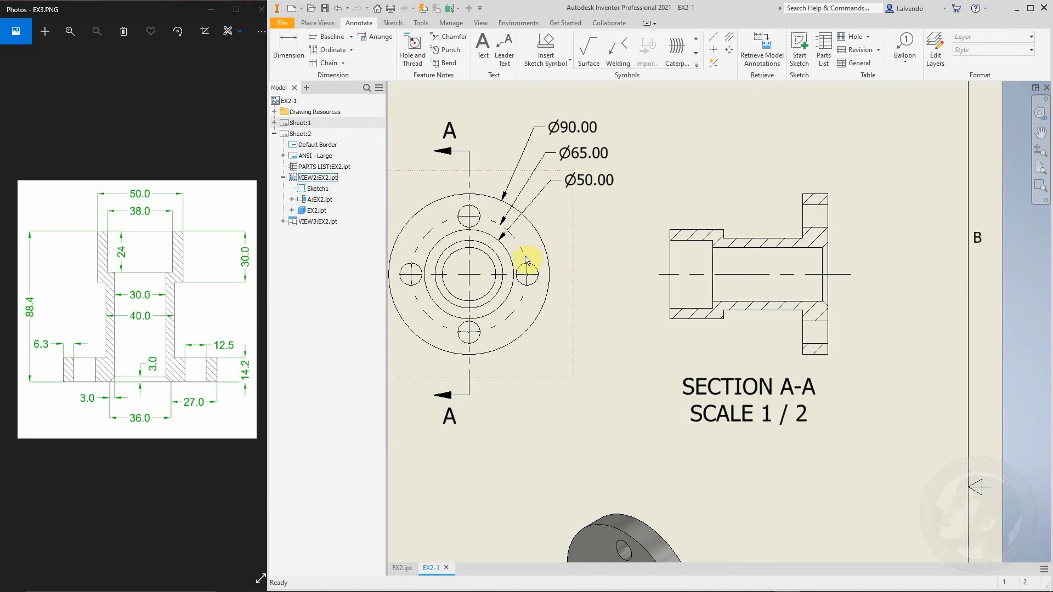
pyautogui.scroll(-3, 644, 259)
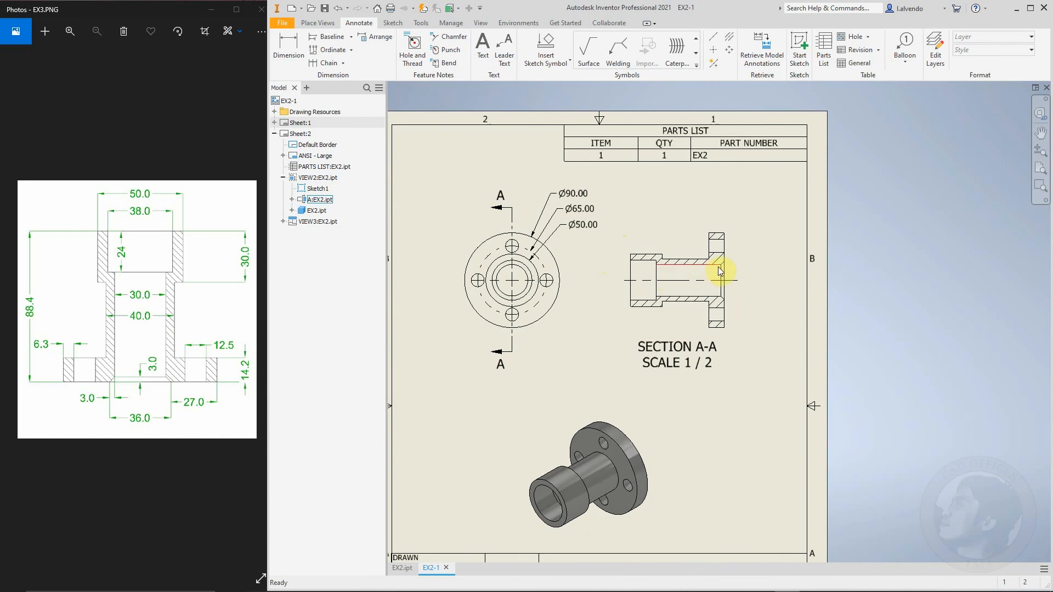
pyautogui.scroll(4, 748, 240)
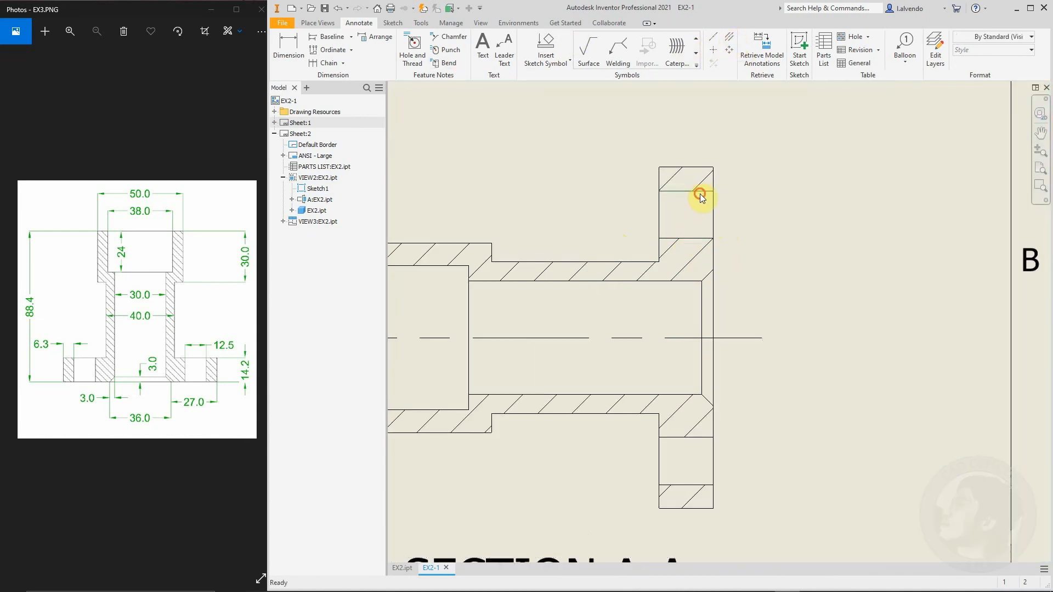
pyautogui.click(681, 190)
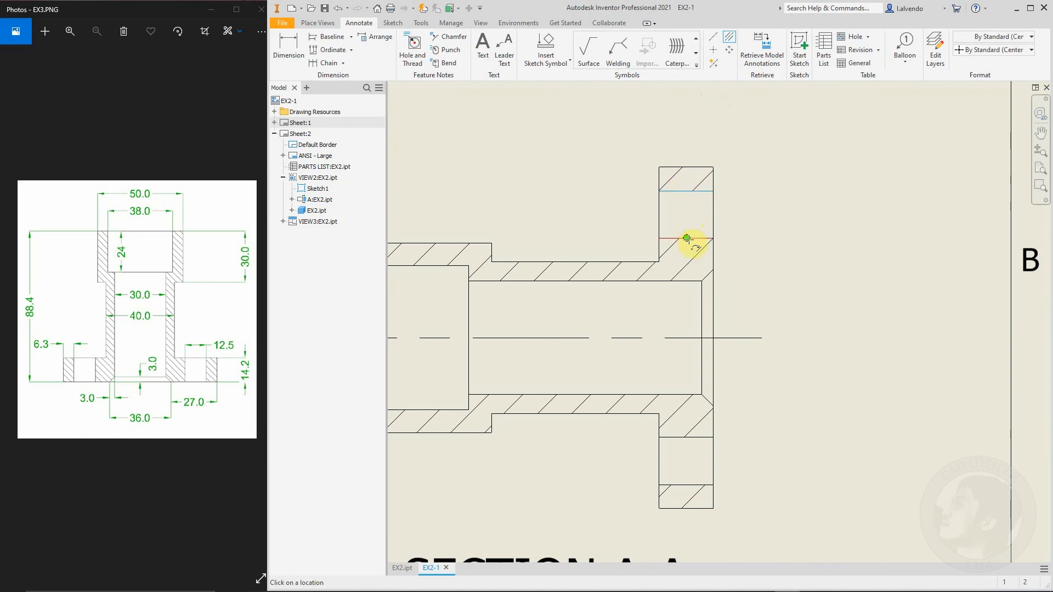
pyautogui.scroll(-4, 658, 263)
pyautogui.scroll(4, 686, 357)
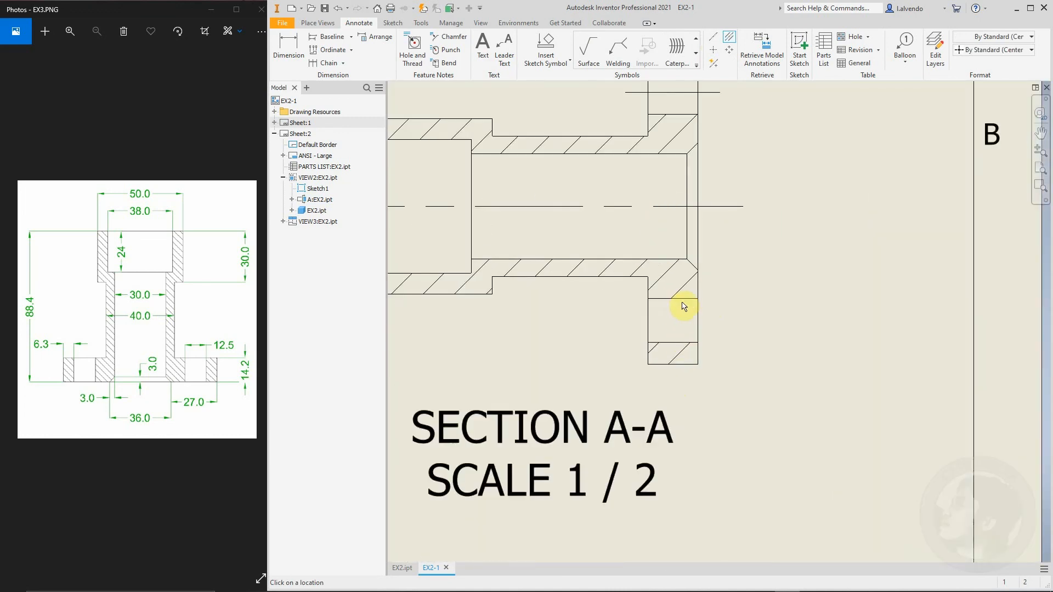
pyautogui.click(678, 342)
pyautogui.scroll(-5, 736, 348)
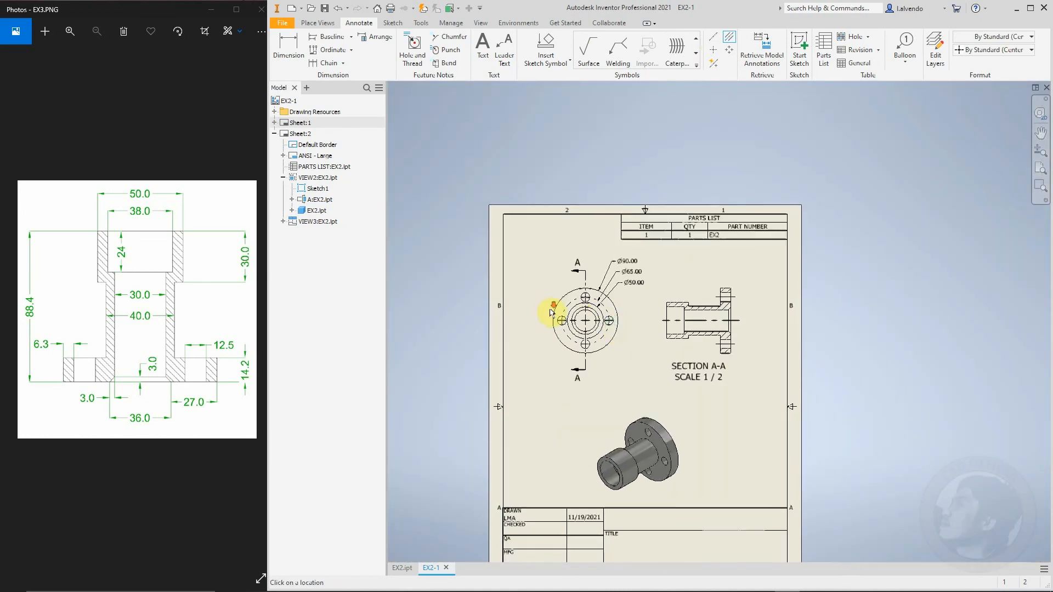
pyautogui.scroll(2, 548, 309)
pyautogui.press('Escape')
pyautogui.click(406, 42)
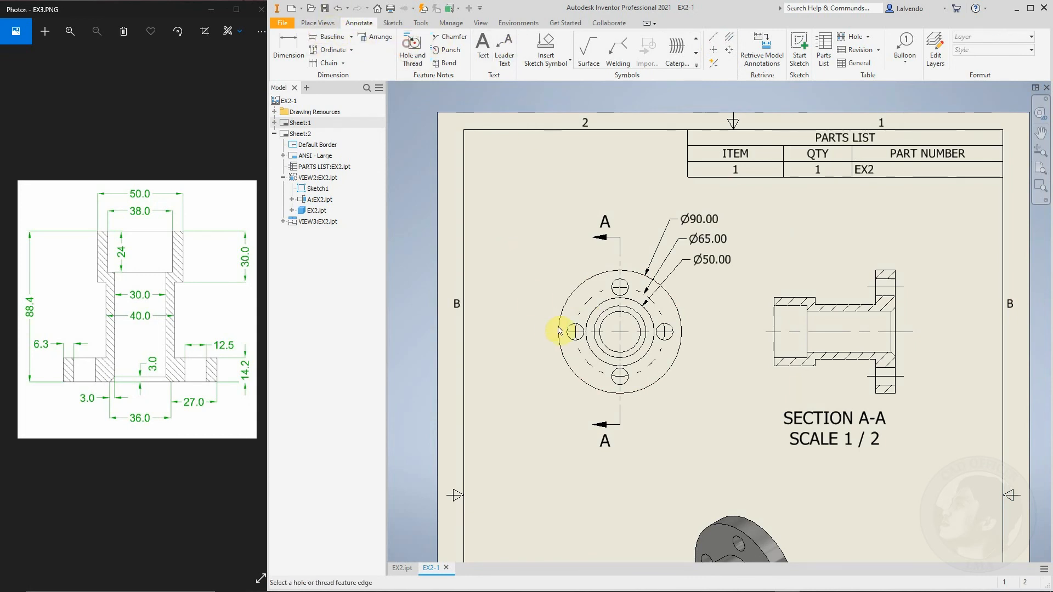
pyautogui.click(570, 329)
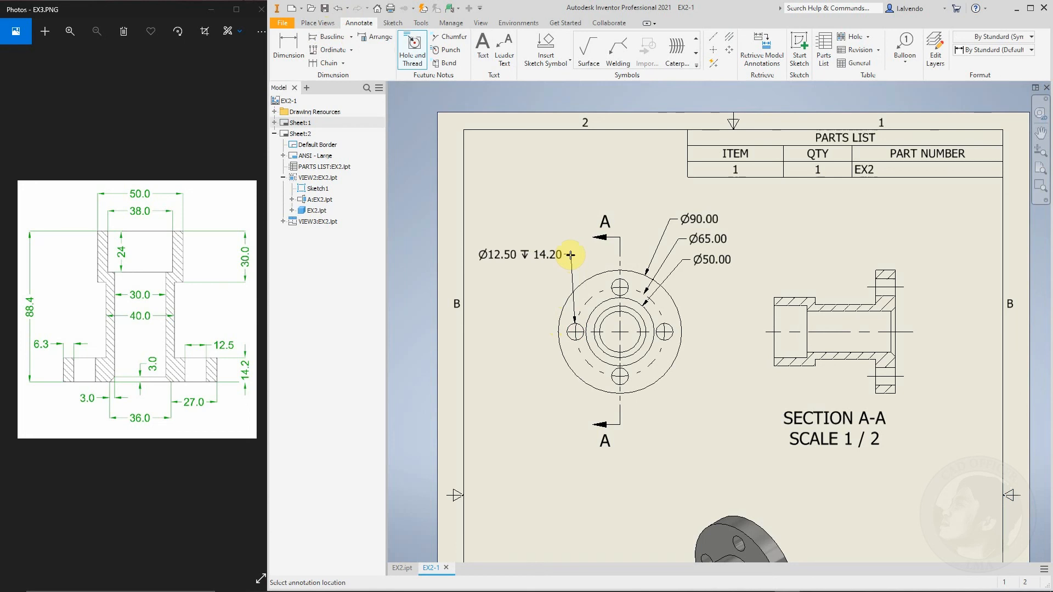
pyautogui.press('Escape')
# Add a hole note to the bottom flange hole in the top view, placed below and to the right of it.
pyautogui.click(420, 56)
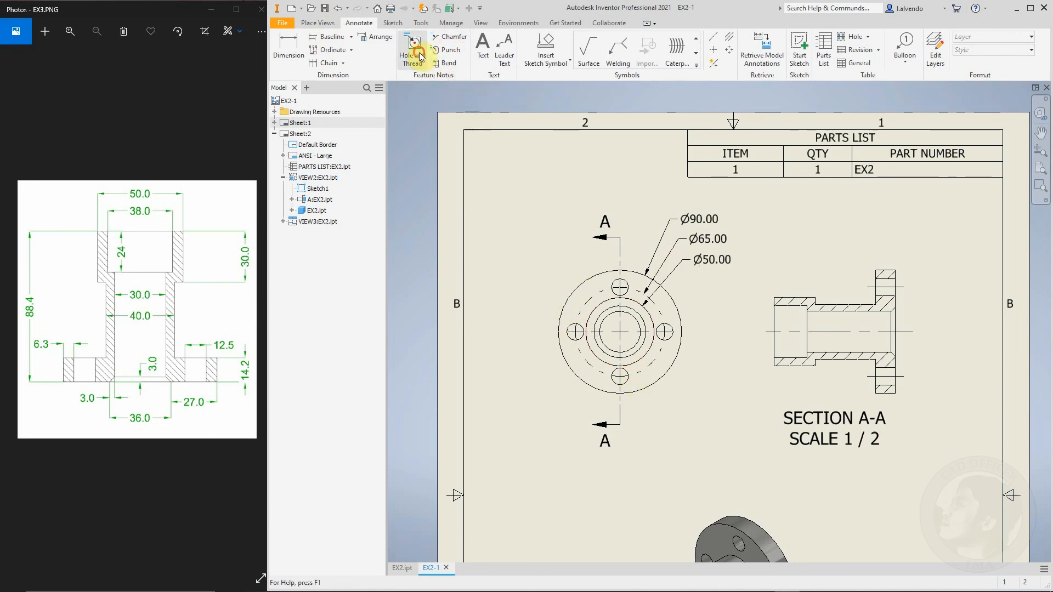
pyautogui.click(625, 379)
pyautogui.click(641, 421)
pyautogui.moveTo(662, 449); pyautogui.dragTo(655, 420, button='middle')
pyautogui.press('Escape')
# Move the top view further left to widen the gap between it and the section view.
pyautogui.moveTo(691, 343); pyautogui.dragTo(646, 341)
pyautogui.moveTo(726, 374); pyautogui.dragTo(660, 354, button='middle')
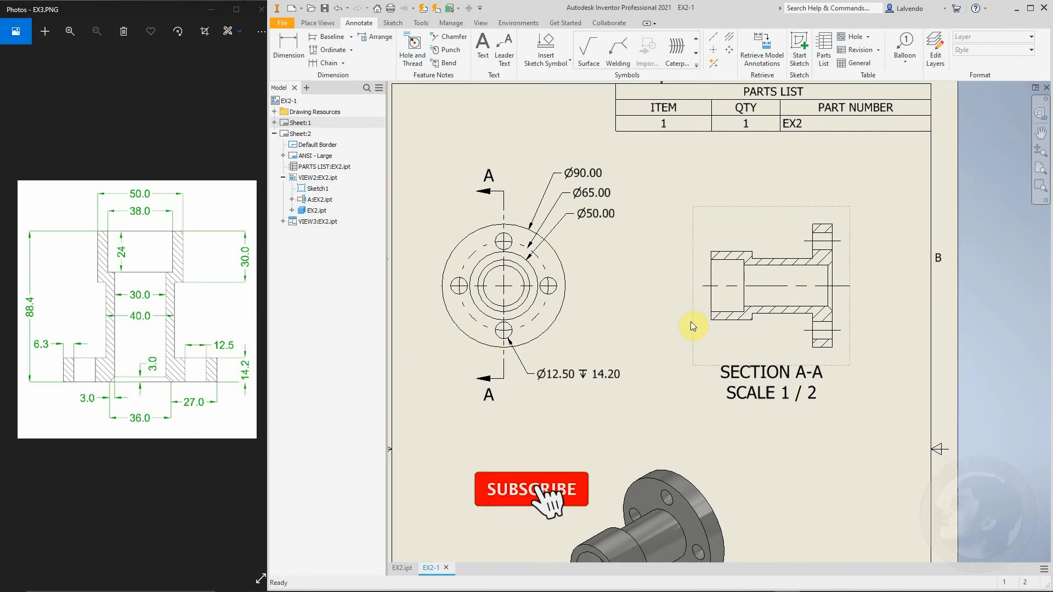
pyautogui.scroll(5, 689, 324)
pyautogui.scroll(-5, 573, 270)
# Dimension the outer and bore diameters of the narrow tube in section view A-A, placing both values above the tube.
pyautogui.press('d')
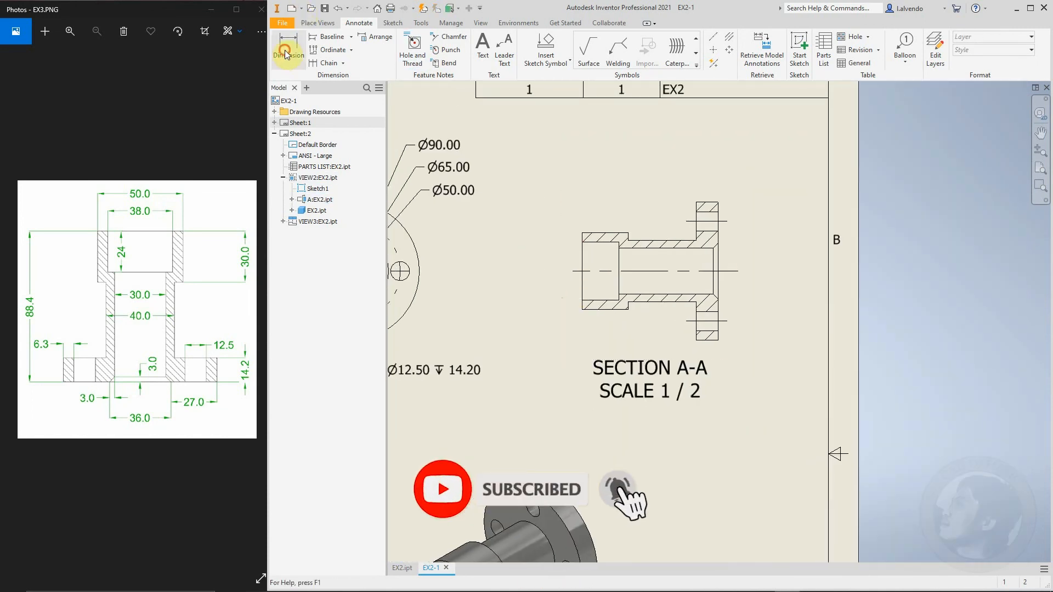
pyautogui.scroll(-1, 636, 310)
pyautogui.scroll(3, 607, 286)
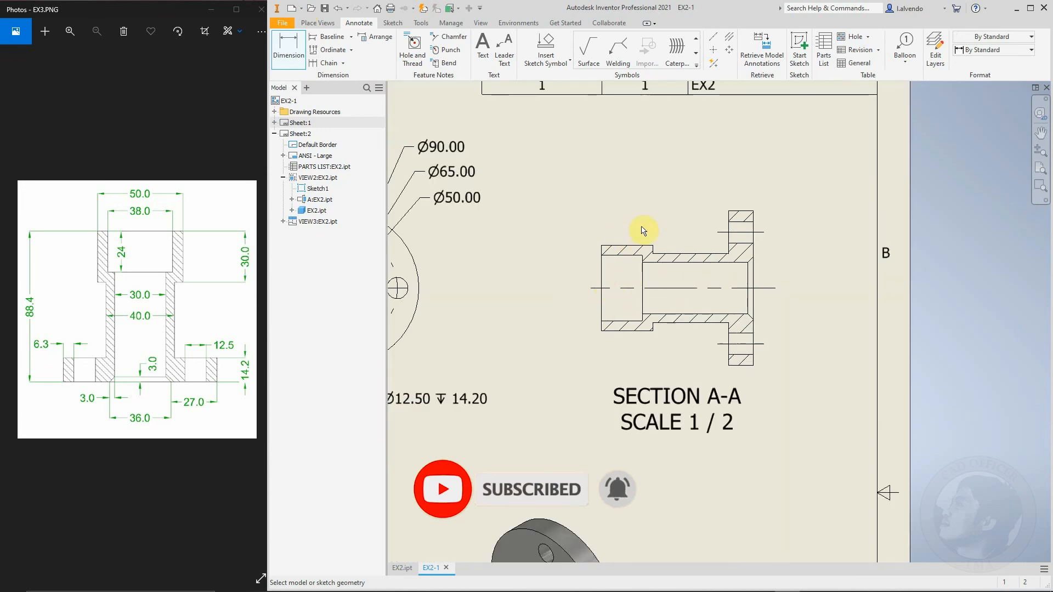
pyautogui.click(661, 257)
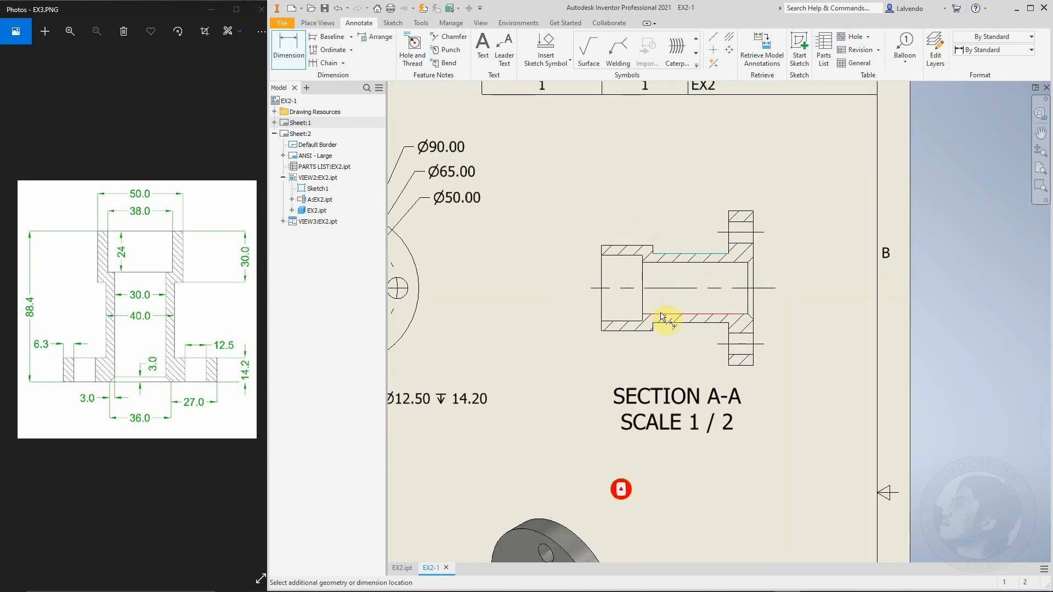
pyautogui.click(672, 224)
pyautogui.click(691, 267)
pyautogui.click(693, 317)
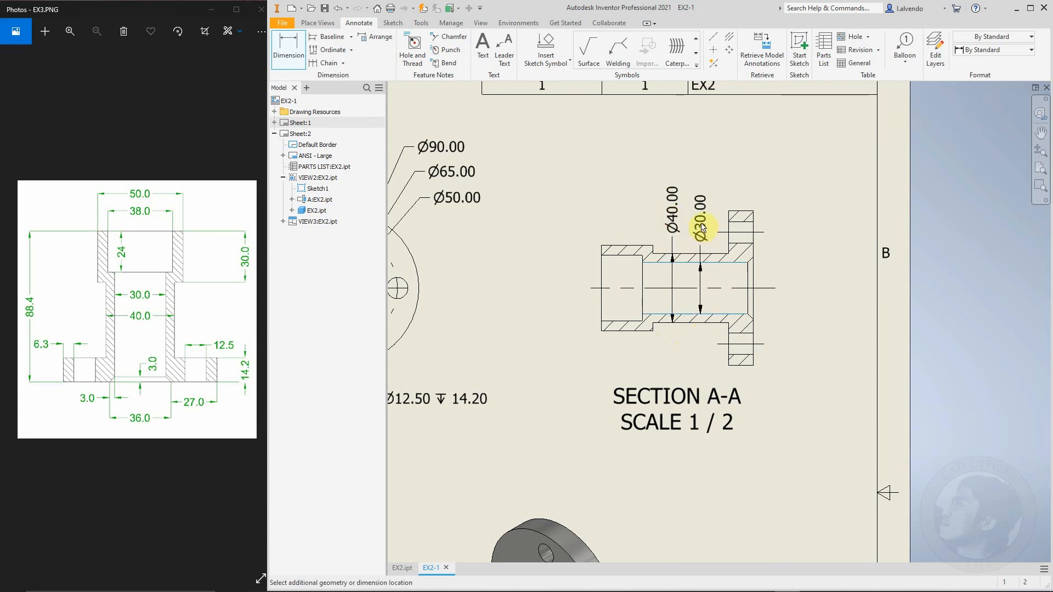
pyautogui.click(700, 219)
# Dimension the counterbore diameter at the collar end of section view A-A, placing it outside the open end.
pyautogui.moveTo(669, 341); pyautogui.dragTo(690, 346, button='middle')
pyautogui.scroll(3, 690, 346)
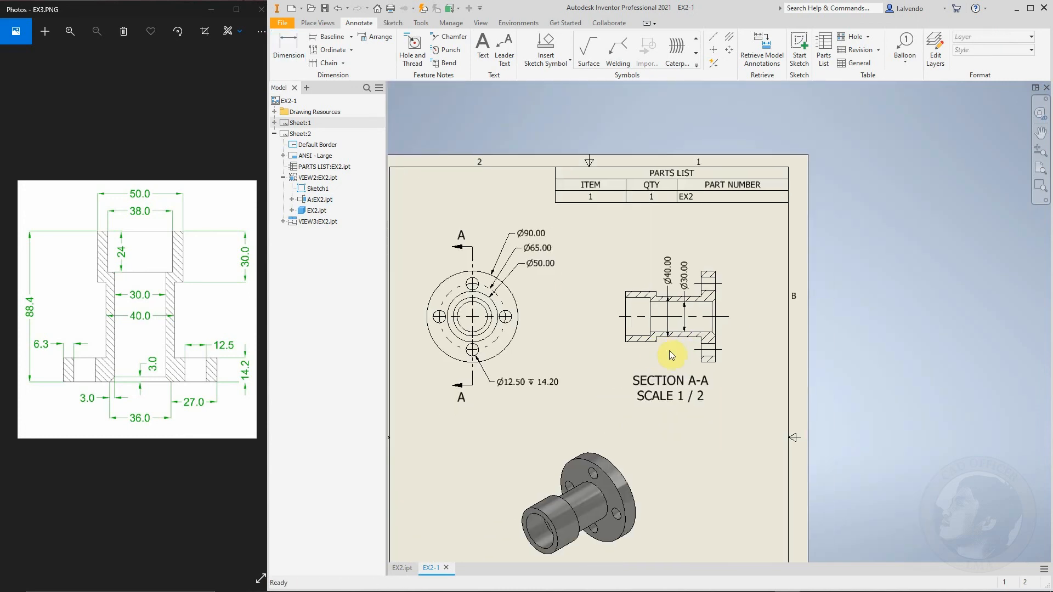
pyautogui.scroll(-3, 679, 289)
pyautogui.scroll(2, 615, 301)
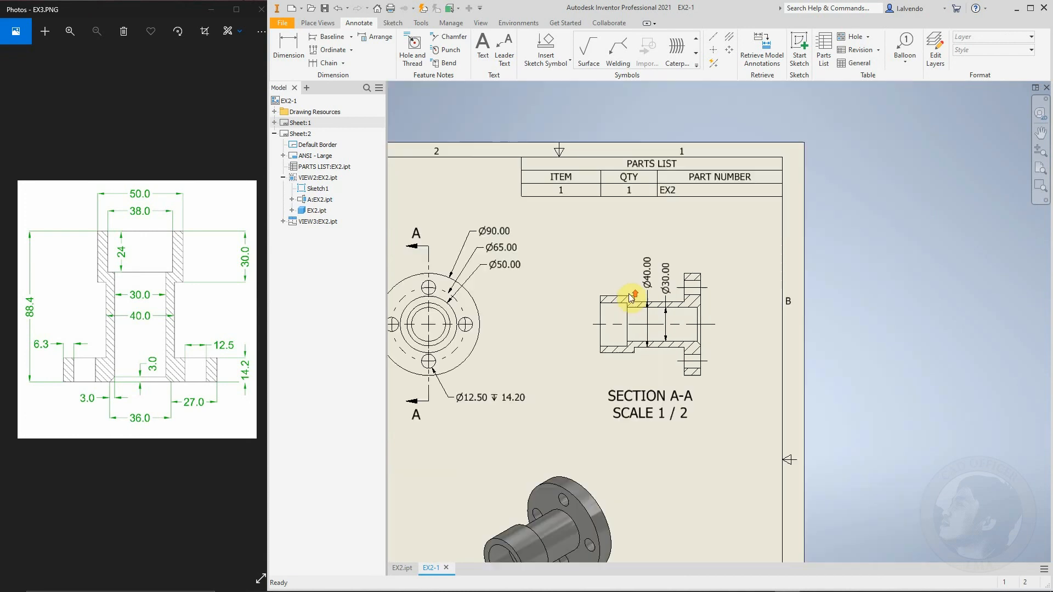
pyautogui.press('d')
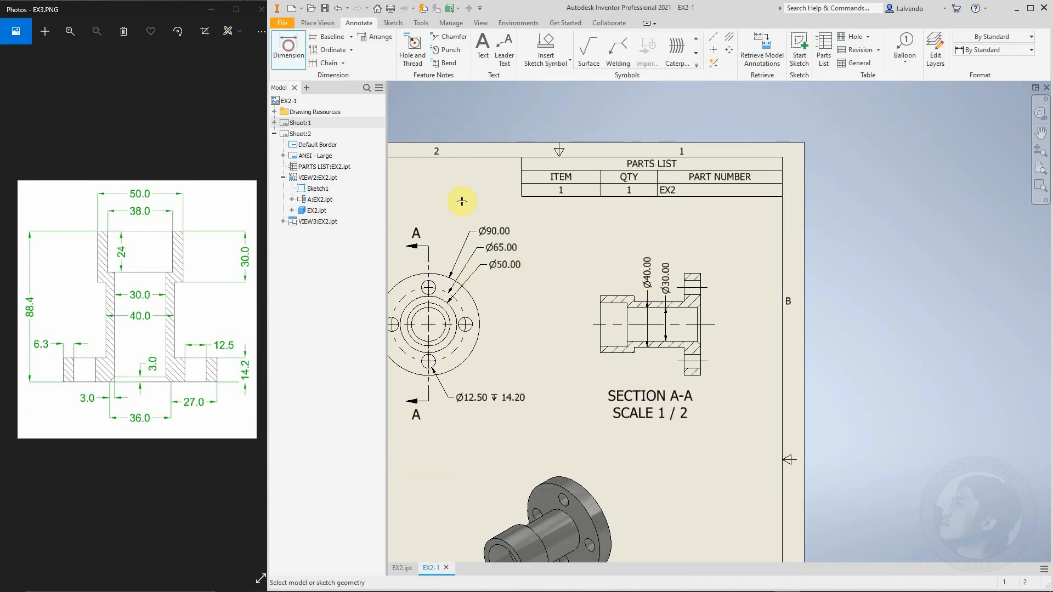
pyautogui.click(607, 308)
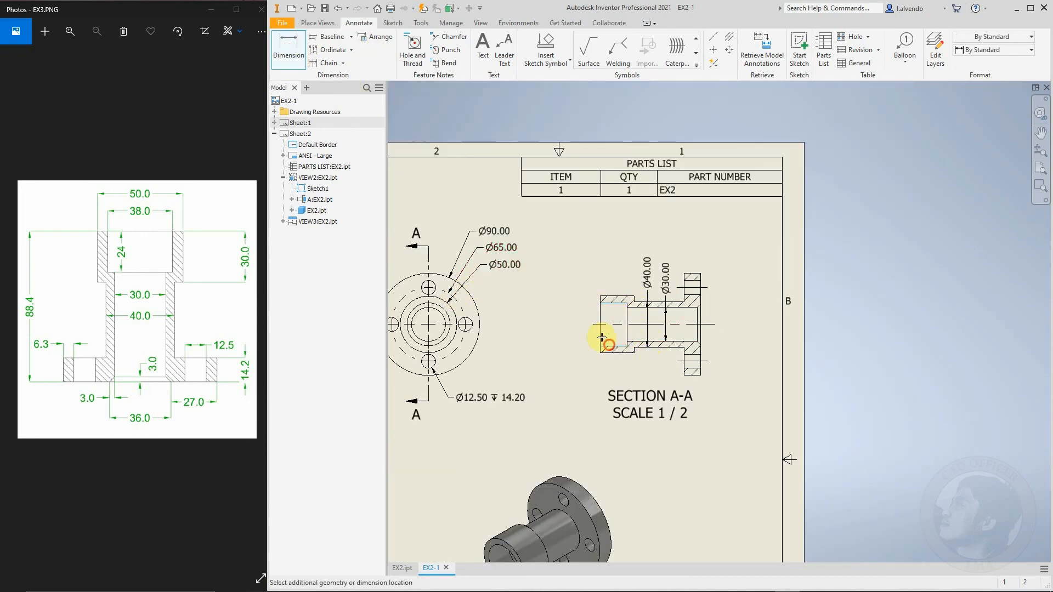
pyautogui.click(577, 316)
pyautogui.press('Escape')
# Dimension the flange thickness in section view A-A, placing the dimension above the flange.
pyautogui.click(288, 50)
pyautogui.scroll(-3, 697, 285)
pyautogui.click(698, 245)
pyautogui.scroll(-3, 696, 300)
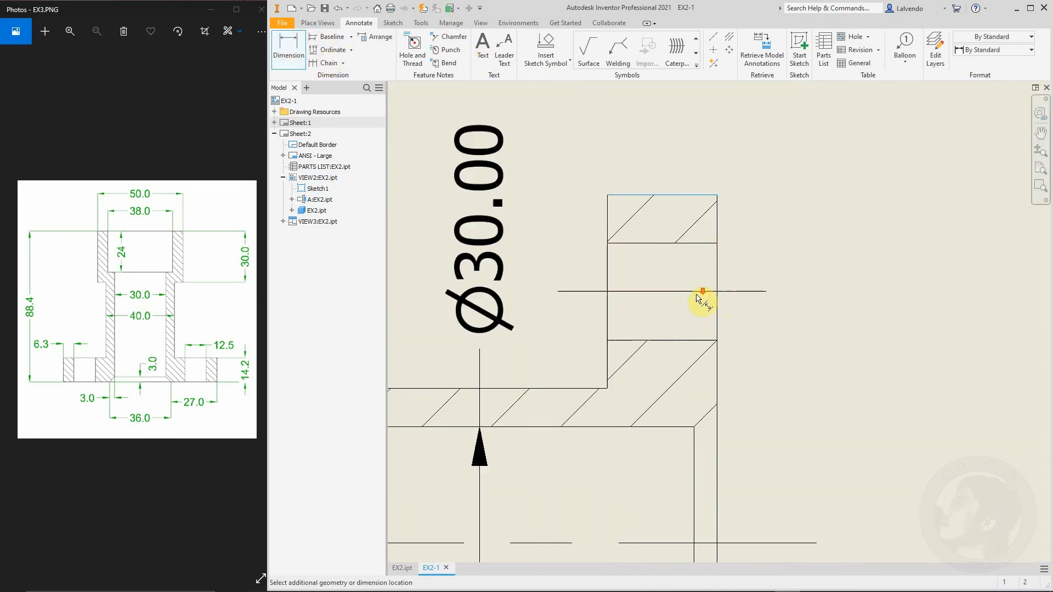
pyautogui.scroll(6, 696, 279)
pyautogui.click(697, 247)
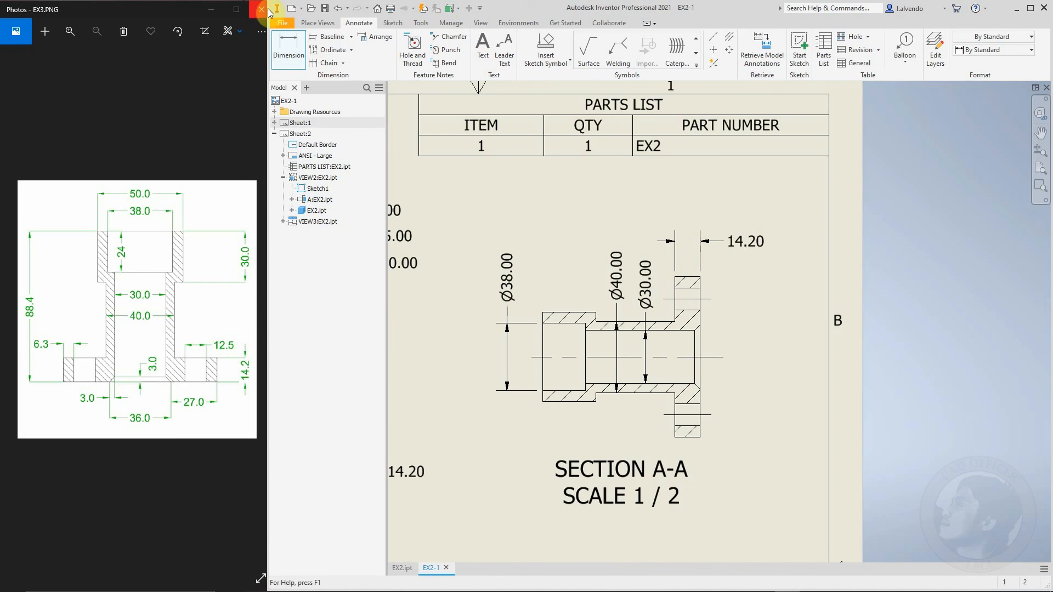
# Dimension the length from the collar shoulder to the outer flange face in section view A-A, above the flange thickness dimension.
pyautogui.scroll(-3, 705, 285)
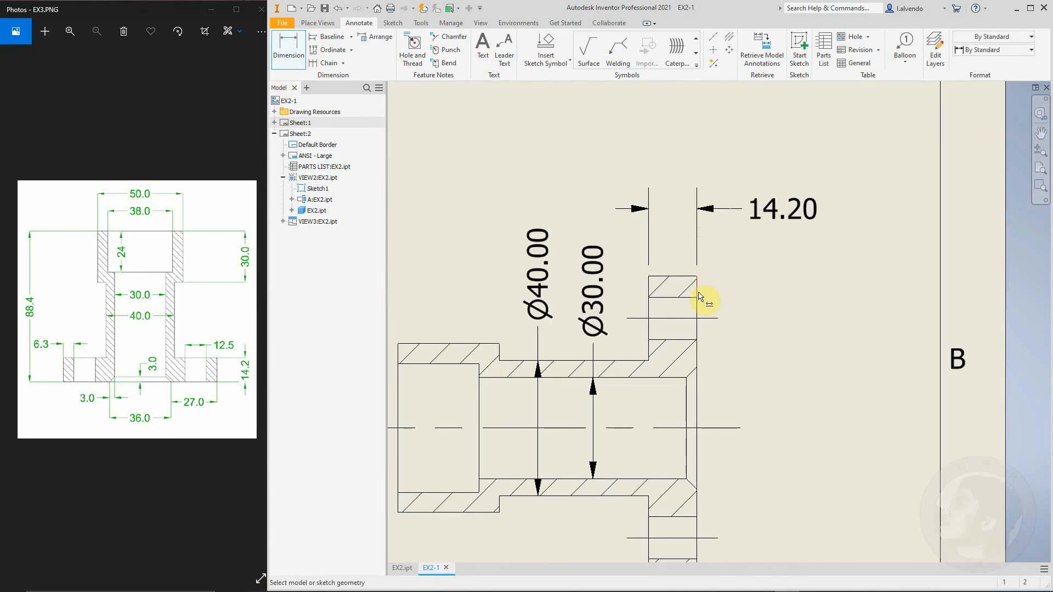
pyautogui.scroll(5, 759, 305)
pyautogui.scroll(-4, 639, 334)
pyautogui.click(625, 333)
pyautogui.click(637, 172)
pyautogui.press('Escape')
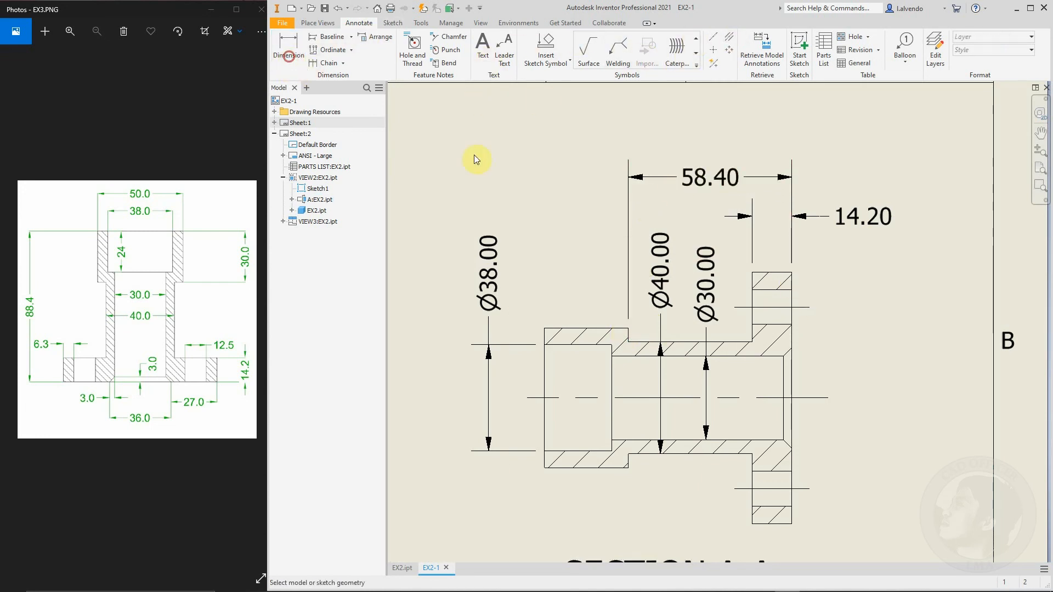
# Dimension the overall length of the bushing in section view A-A, placing it above the other length dimensions.
pyautogui.click(615, 130)
pyautogui.scroll(3, 651, 298)
pyautogui.press('Escape')
# Move the top view slightly down the sheet together with its aligned section view.
pyautogui.scroll(2, 734, 337)
pyautogui.scroll(-3, 735, 336)
pyautogui.scroll(3, 716, 388)
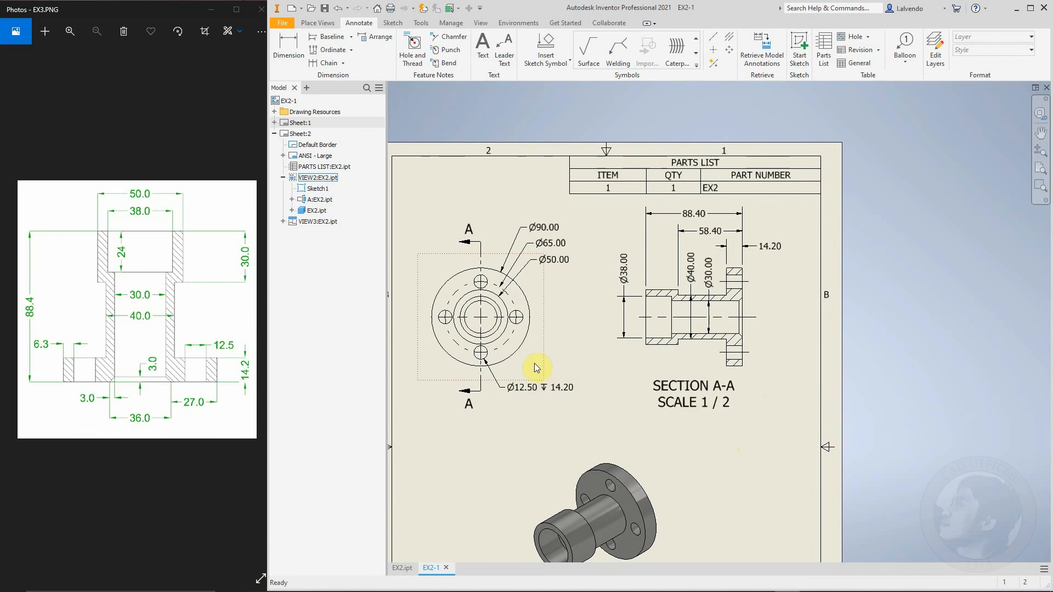
pyautogui.moveTo(544, 354); pyautogui.dragTo(544, 360)
pyautogui.moveTo(775, 467); pyautogui.dragTo(723, 455, button='middle')
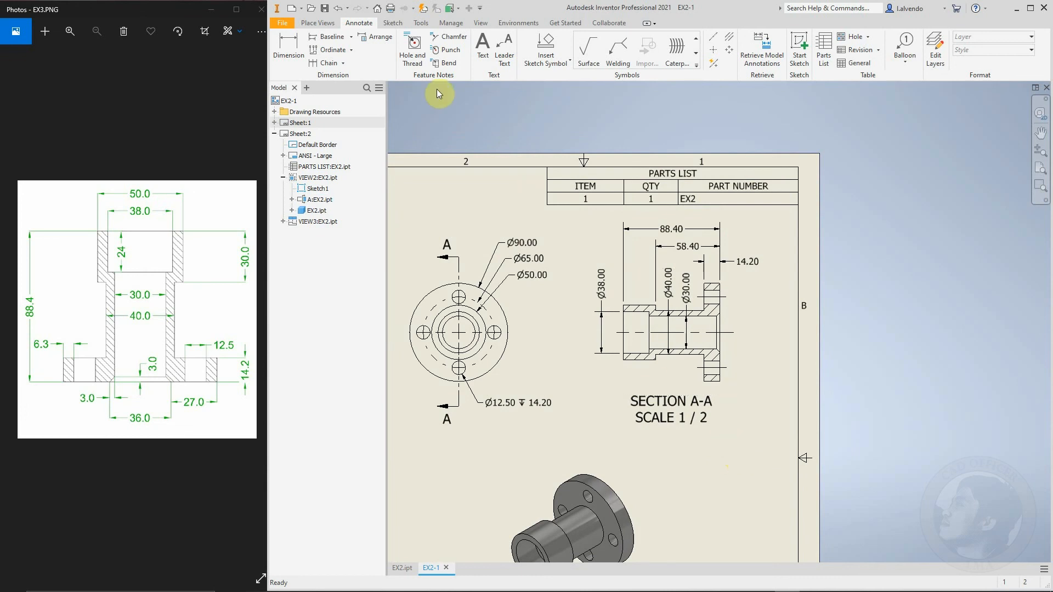
# Add a chamfer note to the bore chamfer at the flange face in section view A-A, with CHAMFER on a second line.
pyautogui.click(449, 36)
pyautogui.scroll(3, 740, 351)
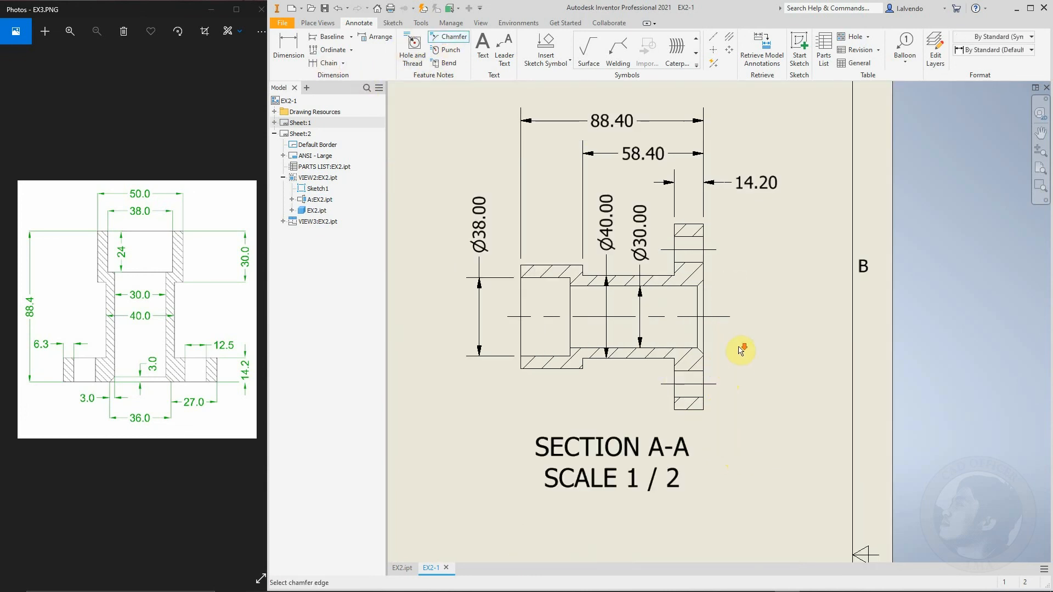
pyautogui.scroll(4, 702, 355)
pyautogui.click(715, 390)
pyautogui.scroll(-6, 714, 379)
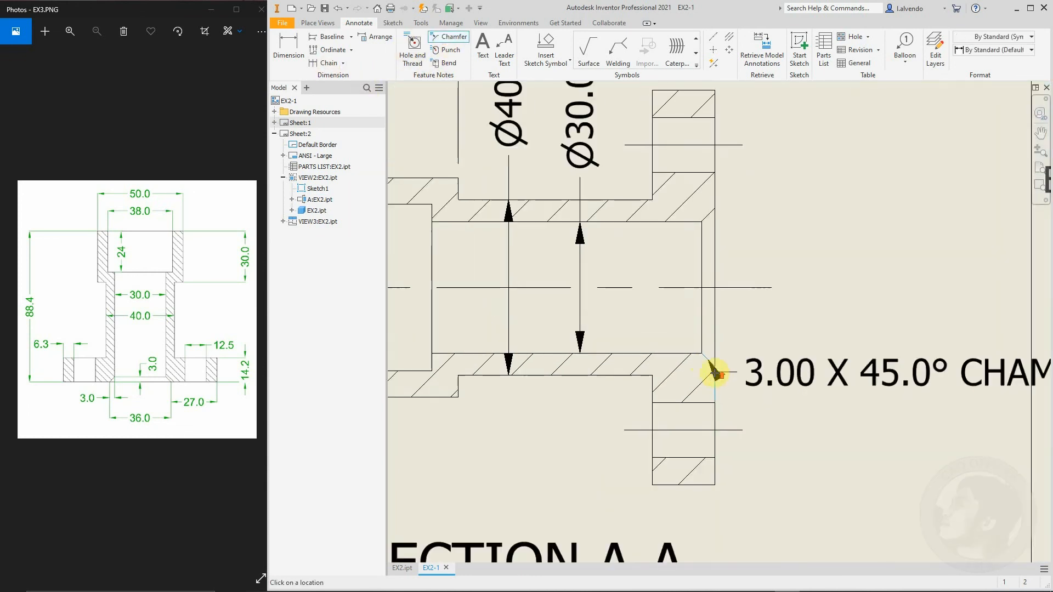
pyautogui.click(730, 349)
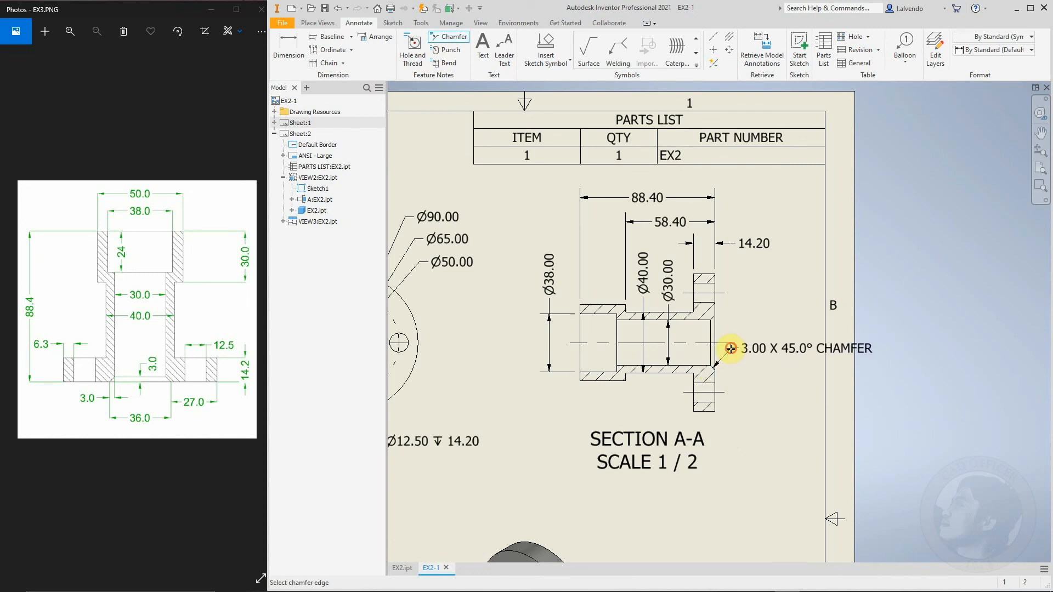
pyautogui.doubleClick(772, 351)
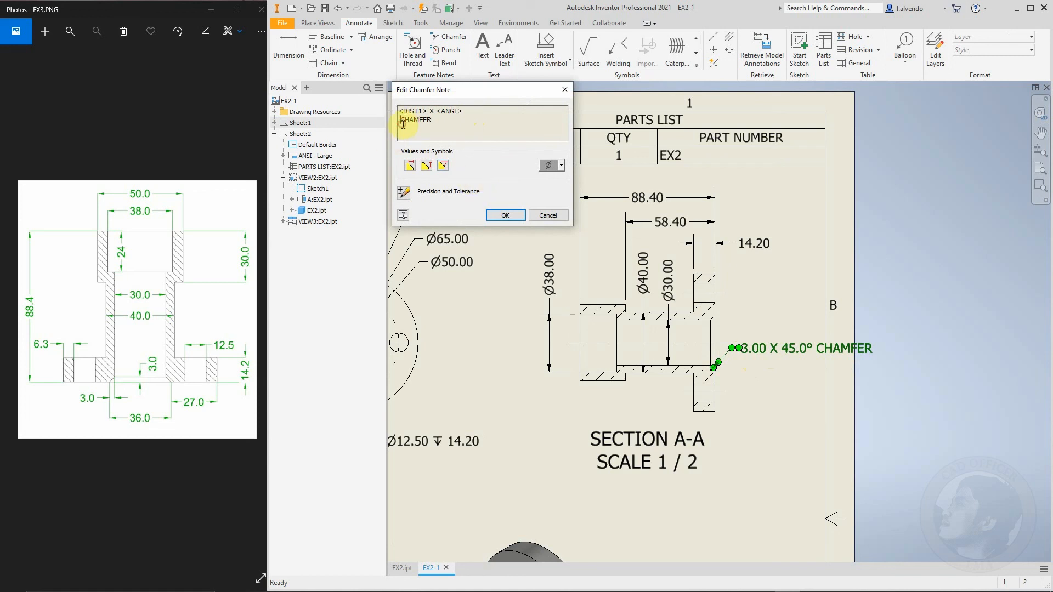
pyautogui.click(507, 216)
# Examine the dimensions and notes of the top and section views and the overall sheet layout.
pyautogui.moveTo(785, 442); pyautogui.dragTo(757, 265, button='middle')
pyautogui.scroll(3, 780, 343)
pyautogui.moveTo(778, 363)
pyautogui.mouseDown(button='middle')
pyautogui.moveTo(762, 367)
pyautogui.moveTo(782, 396)
pyautogui.moveTo(803, 362)
pyautogui.moveTo(833, 364)
pyautogui.mouseUp(button='middle')
pyautogui.scroll(-4, 756, 321)
pyautogui.moveTo(623, 363); pyautogui.dragTo(648, 376, button='middle')
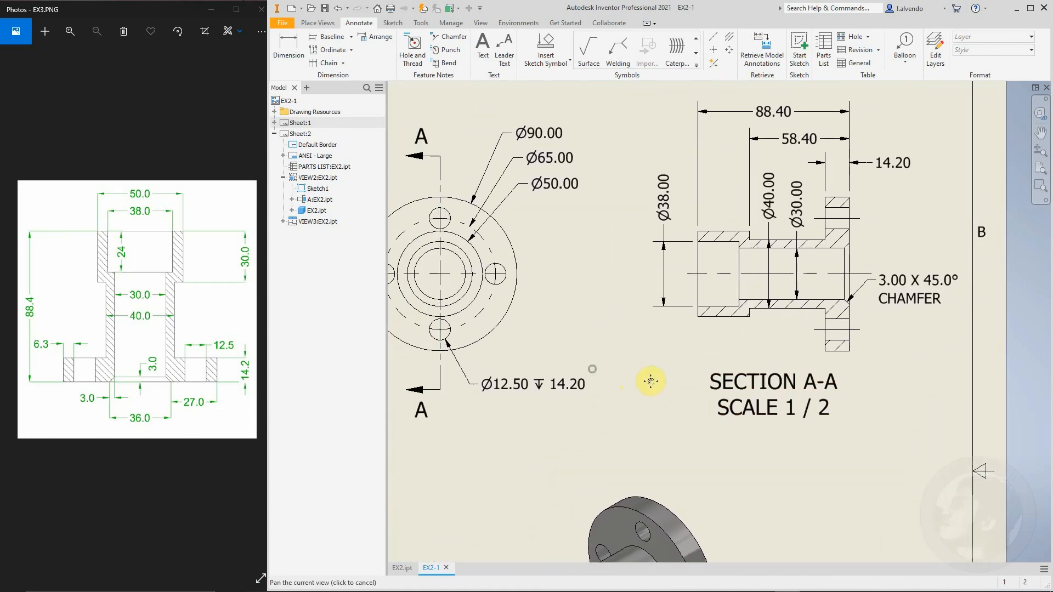
pyautogui.scroll(-2, 652, 386)
pyautogui.scroll(4, 655, 385)
pyautogui.moveTo(750, 458); pyautogui.dragTo(686, 346, button='middle')
pyautogui.scroll(3, 745, 423)
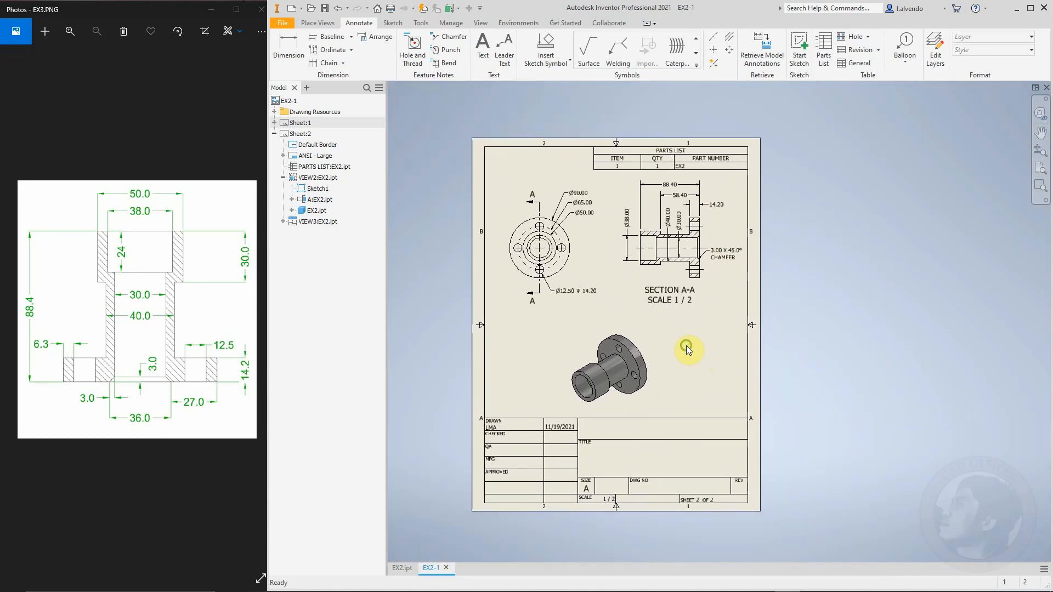
# Save the drawing as EX2-1.idw.
pyautogui.hotkey('ctrl', 's')
pyautogui.press('Return')
pyautogui.click(318, 49)
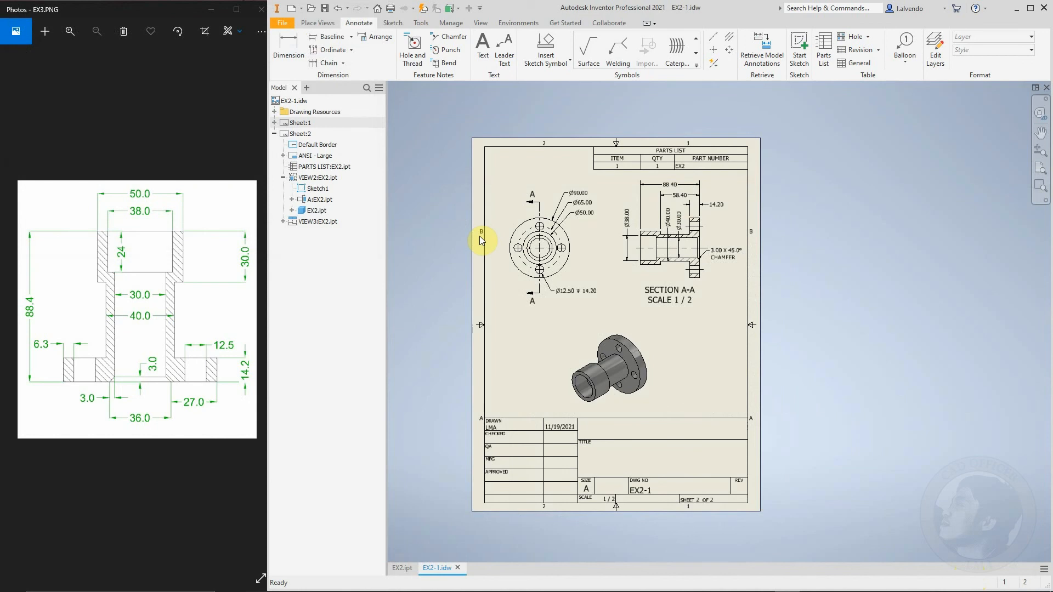
# Export the drawing to PDF as EX2-1.pdf and hide the layers list in the opened Adobe Acrobat Reader file.
pyautogui.click(282, 23)
pyautogui.click(305, 166)
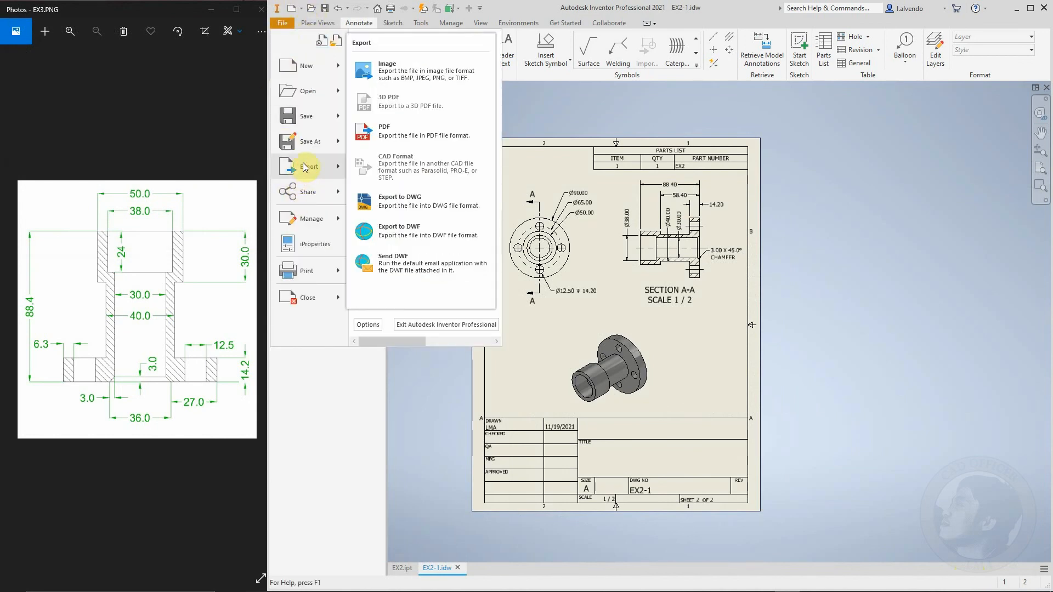
pyautogui.click(399, 136)
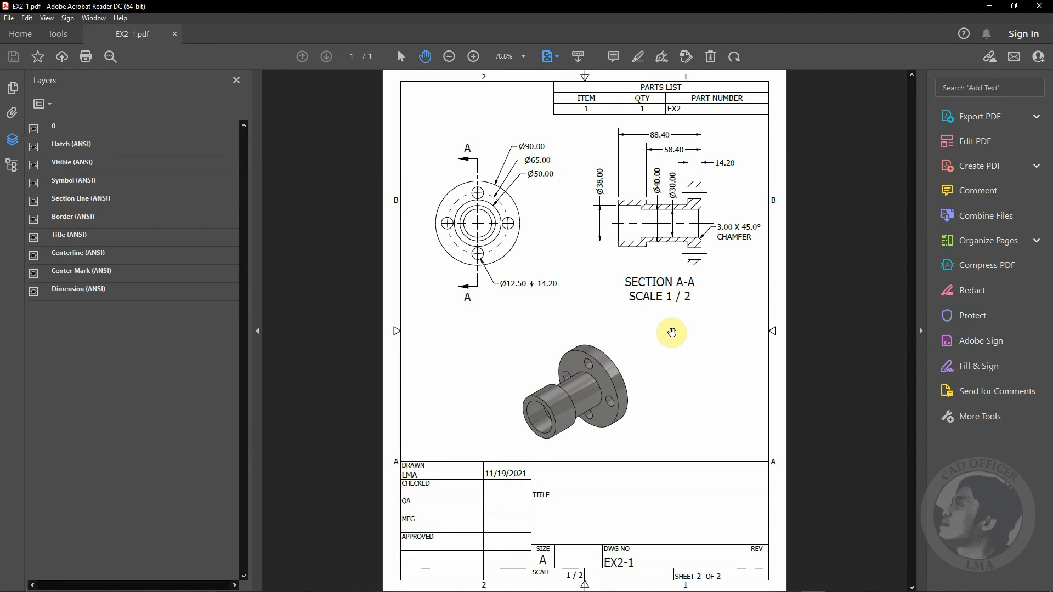
pyautogui.click(236, 80)
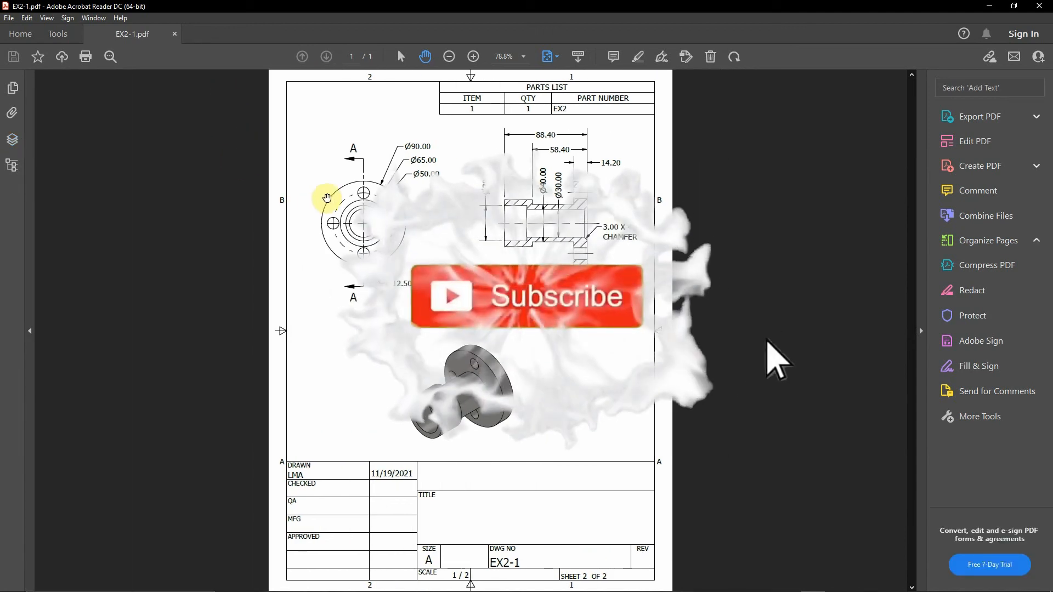